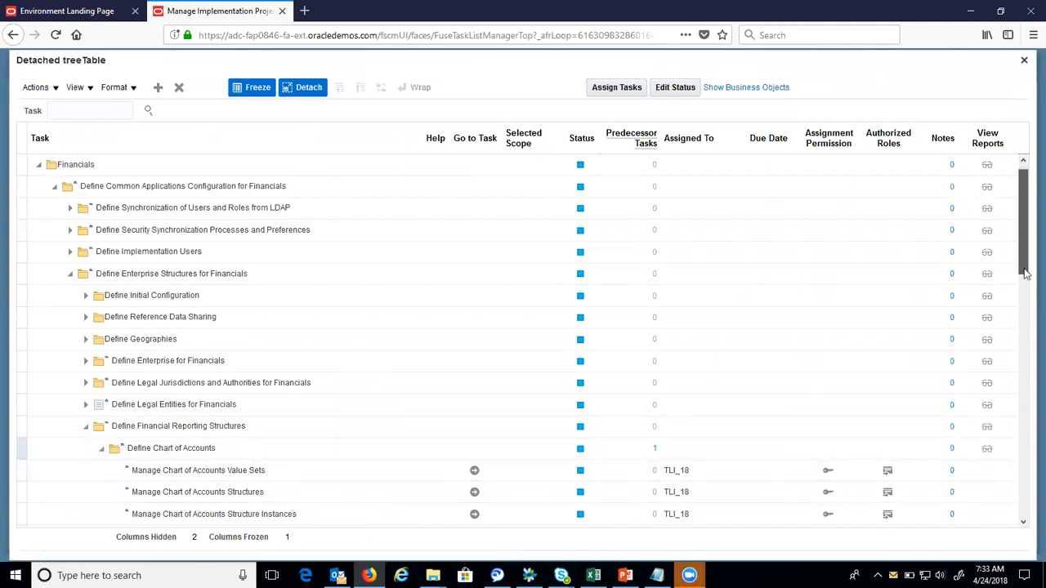
Step: Open the Manage Account Combinations task from the Define Chart of Accounts task list
{"action": "scroll", "coordinate": [1027, 269], "scroll_direction": "down", "scroll_amount": 3}
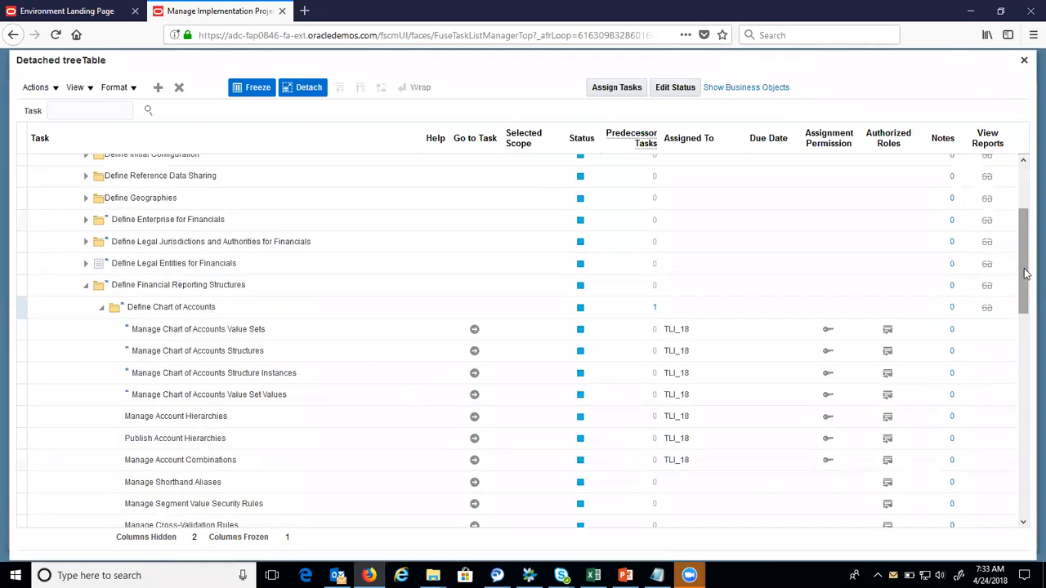
{"action": "left_click", "coordinate": [359, 458]}
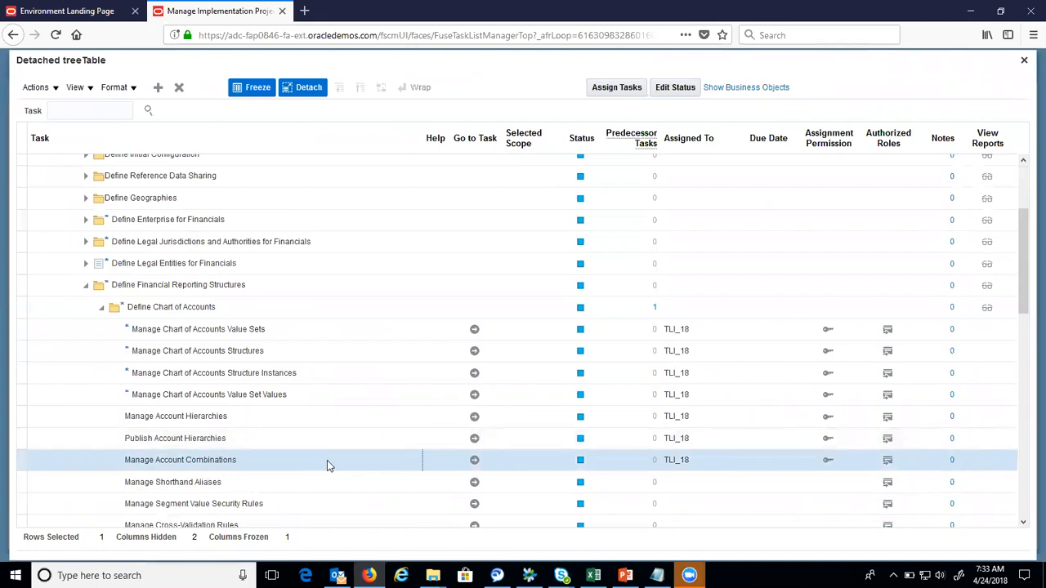
{"action": "left_click", "coordinate": [475, 462]}
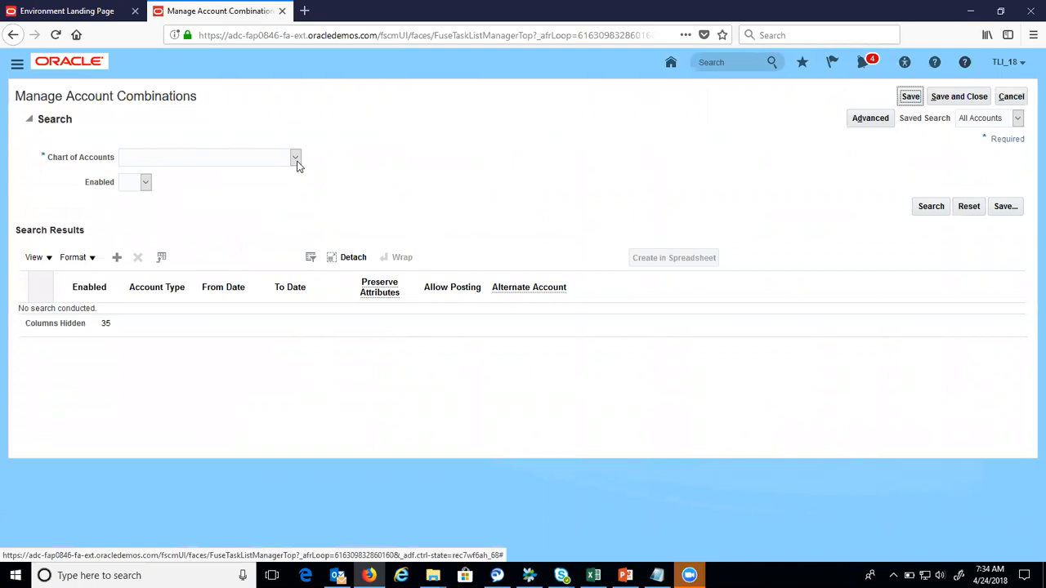
Step: Set the account combination search to chart of accounts TLI18_IND_Instance with Enabled set to Yes
{"action": "left_click", "coordinate": [296, 159]}
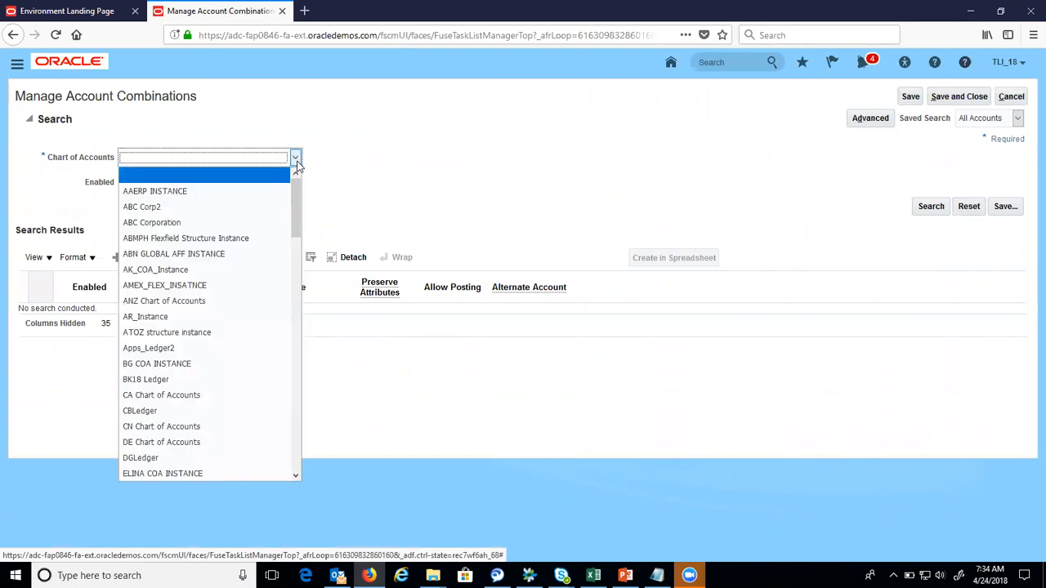
{"action": "key", "text": "t"}
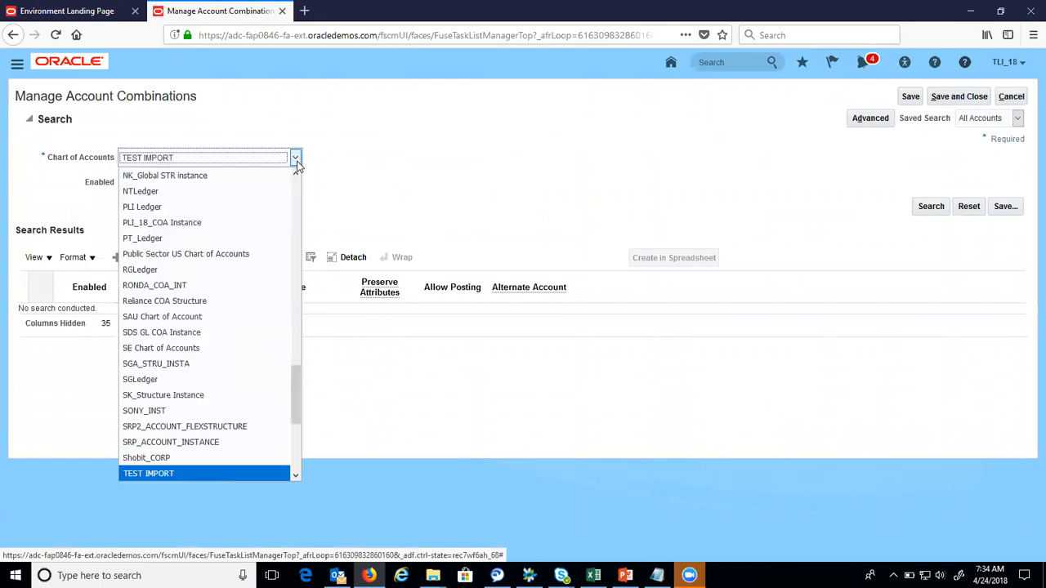
{"action": "key", "text": "l"}
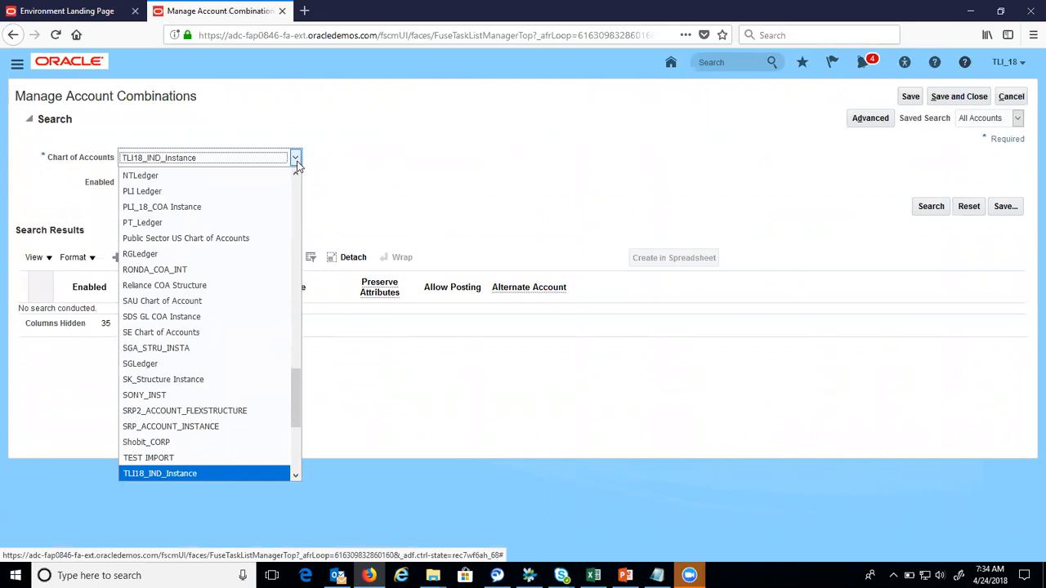
{"action": "key", "text": "Return"}
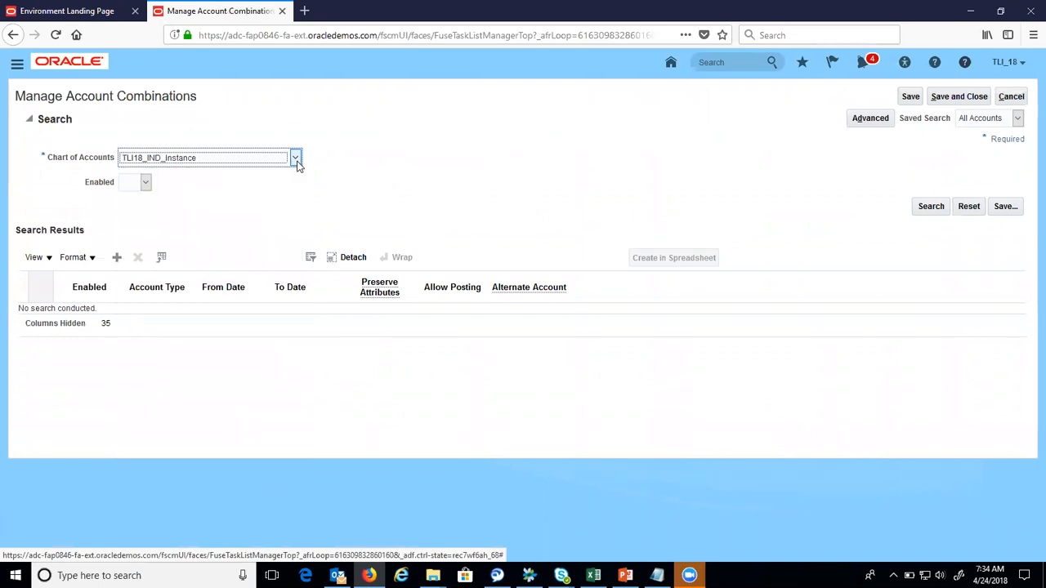
{"action": "left_click", "coordinate": [146, 183]}
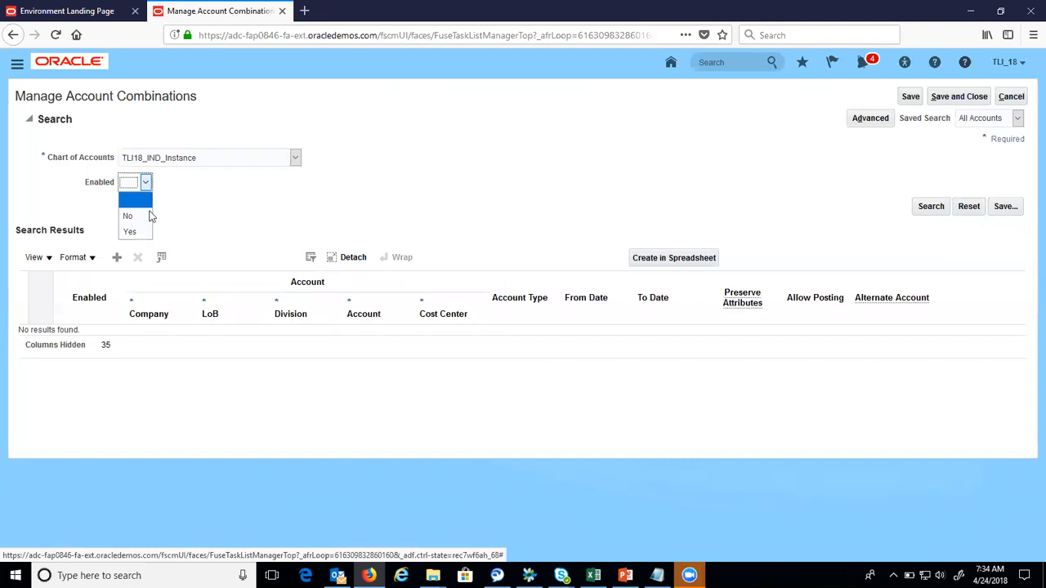
{"action": "left_click", "coordinate": [131, 232]}
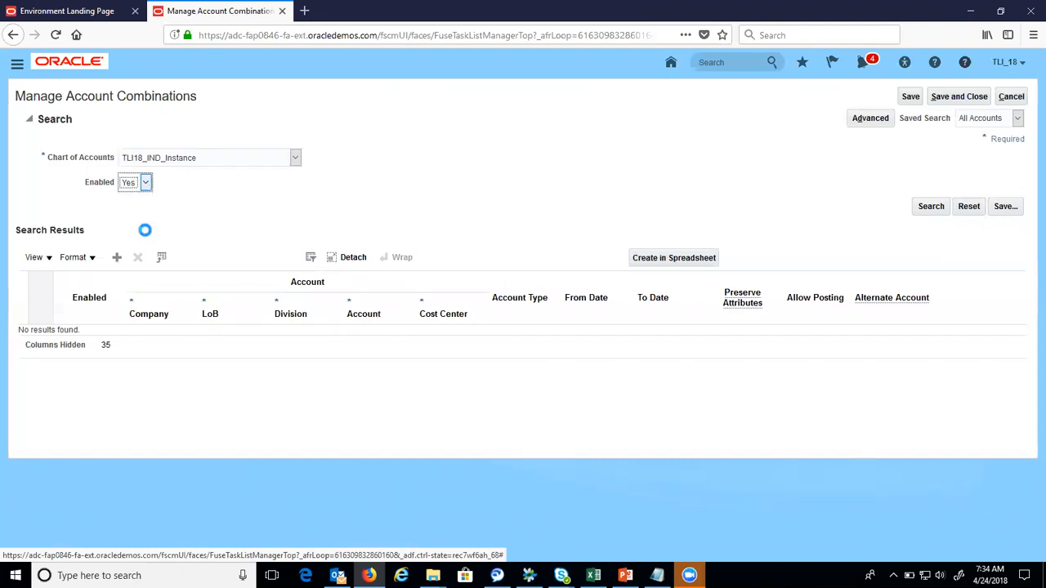
Step: Add a new account combination row and display the values available for its Company segment
{"action": "left_click", "coordinate": [118, 258]}
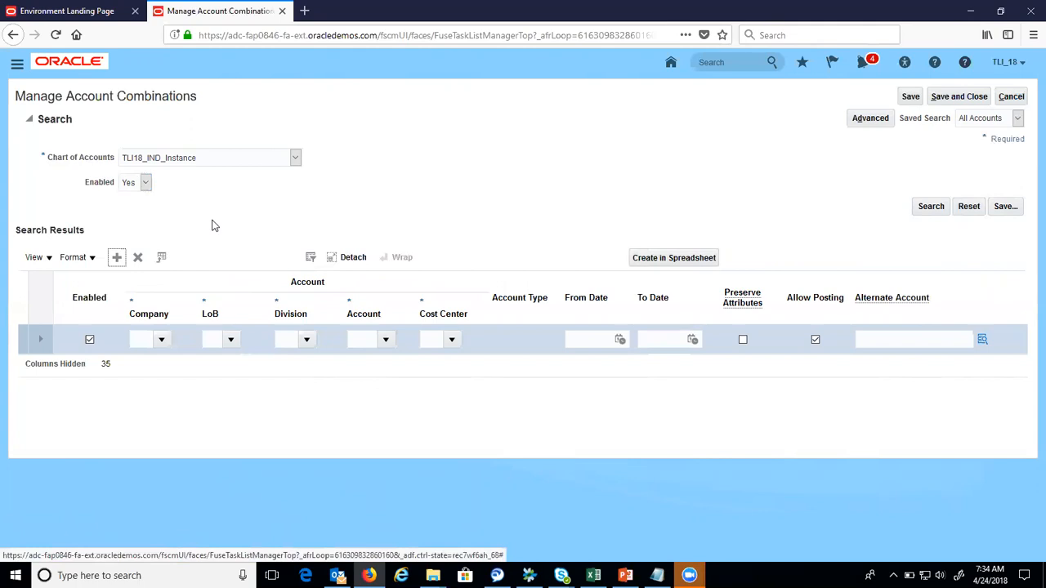
{"action": "left_click", "coordinate": [163, 340]}
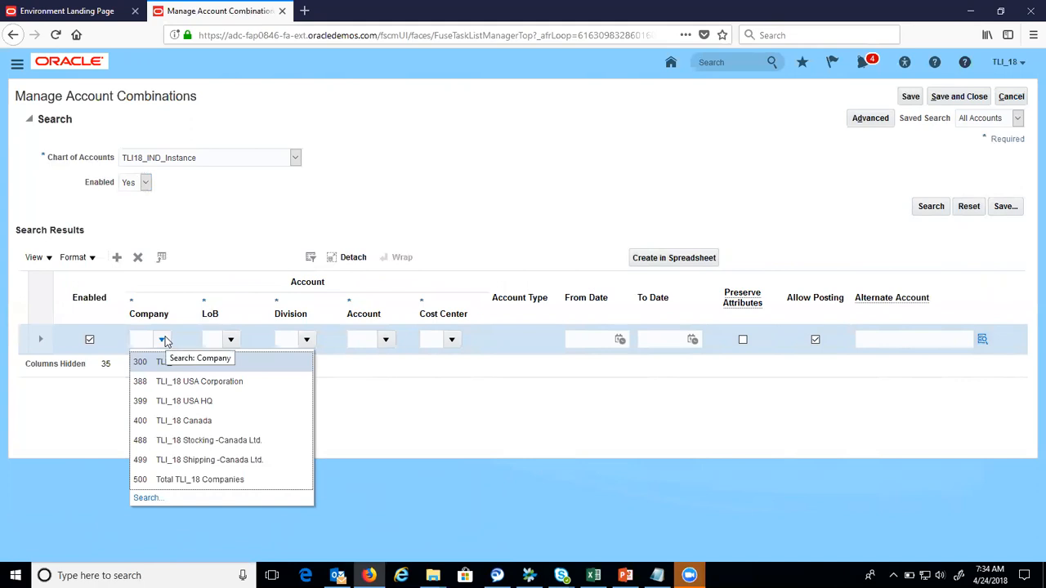
Step: Open a second ERP and SCM Cloud session from the environment landing page and go to Manage Implementation Projects in Setup and Maintenance
{"action": "left_click", "coordinate": [67, 11]}
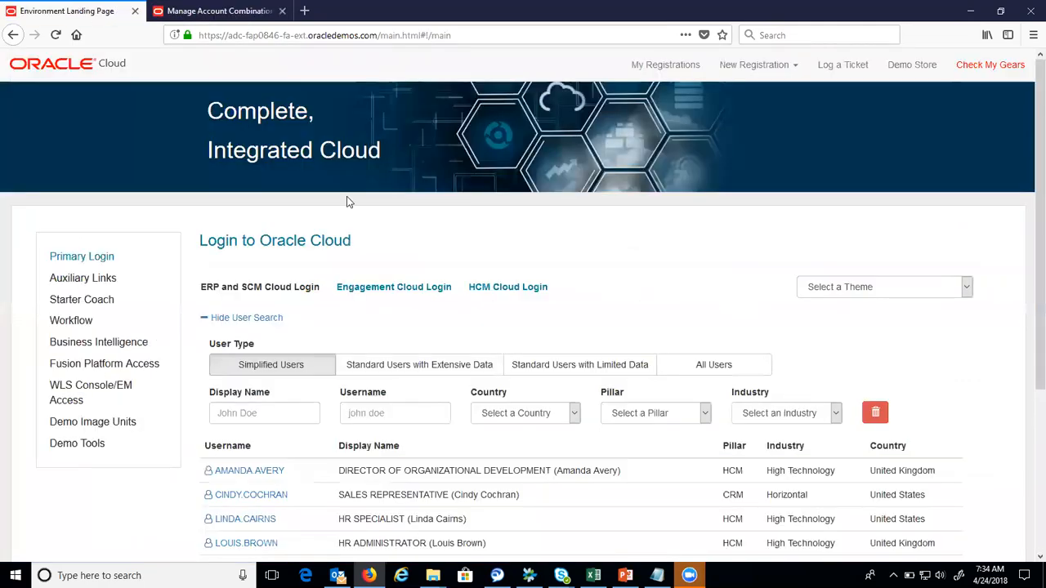
{"action": "left_click", "coordinate": [281, 290]}
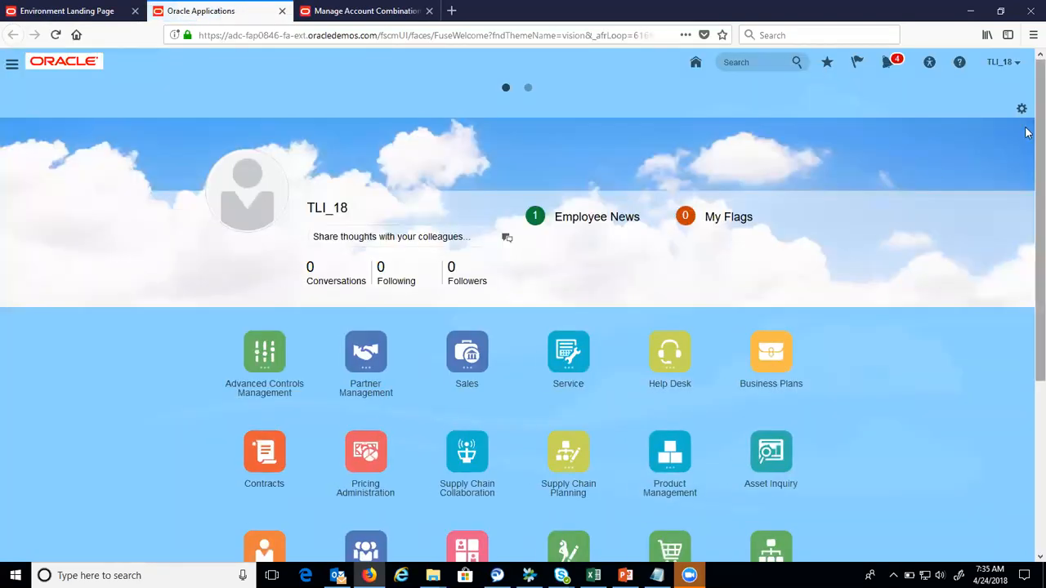
{"action": "left_click", "coordinate": [1019, 63]}
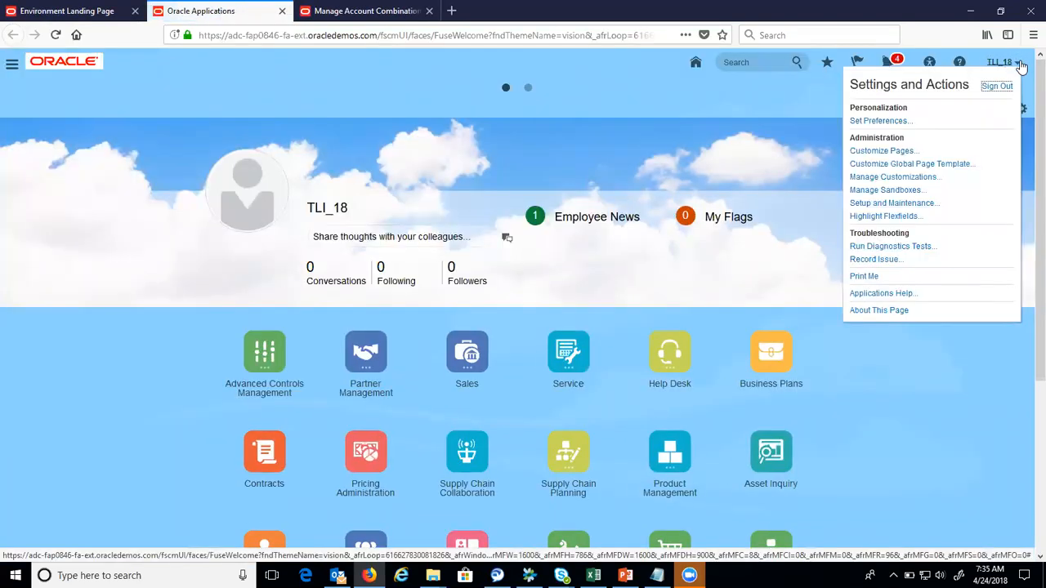
{"action": "left_click", "coordinate": [888, 204]}
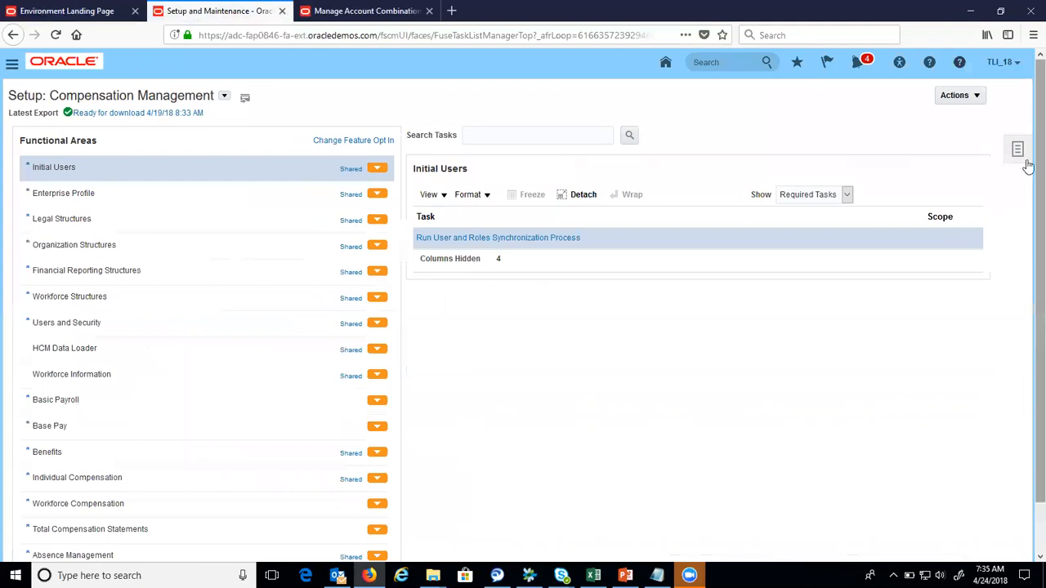
{"action": "left_click", "coordinate": [1022, 158]}
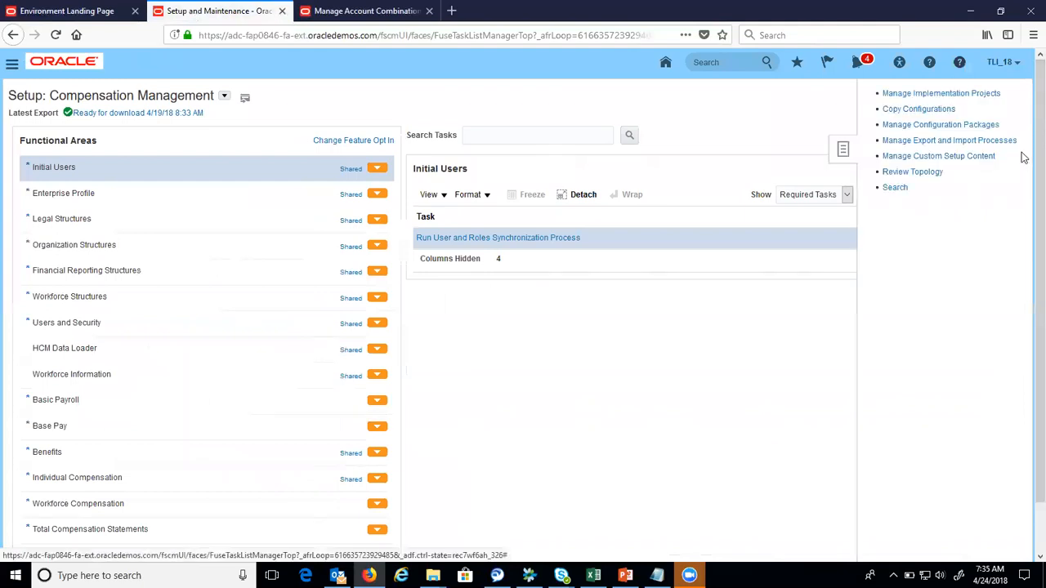
{"action": "left_click", "coordinate": [967, 100]}
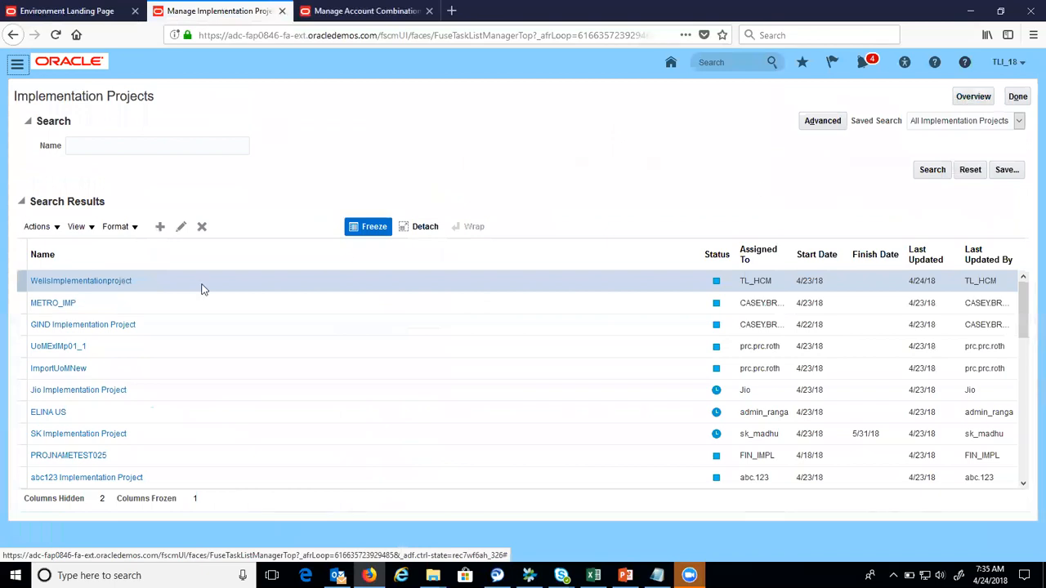
Step: Search the implementation projects for TLI and open the TLI_18 project
{"action": "left_click", "coordinate": [155, 145]}
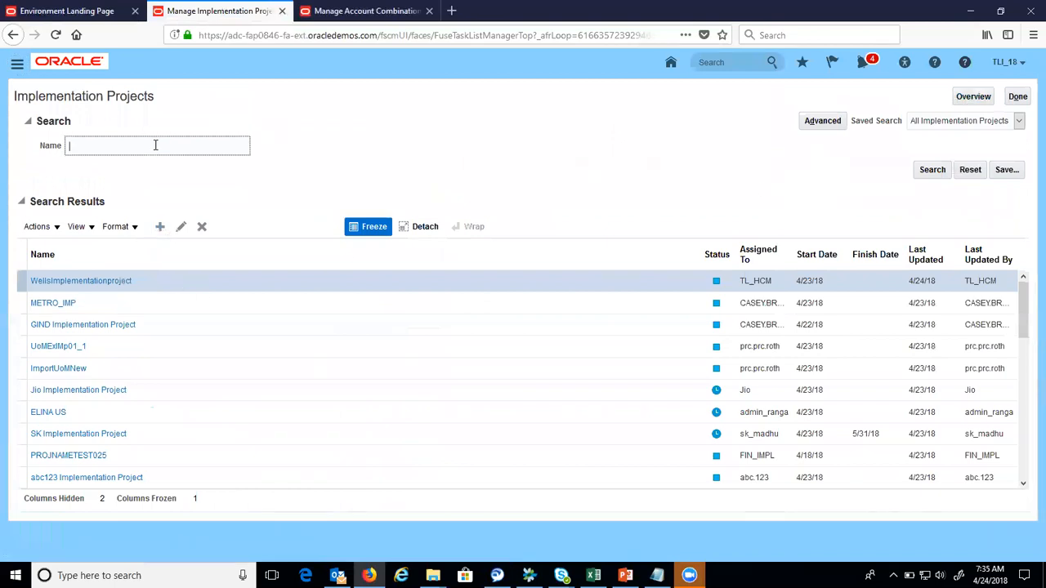
{"action": "type", "text": "TLI"}
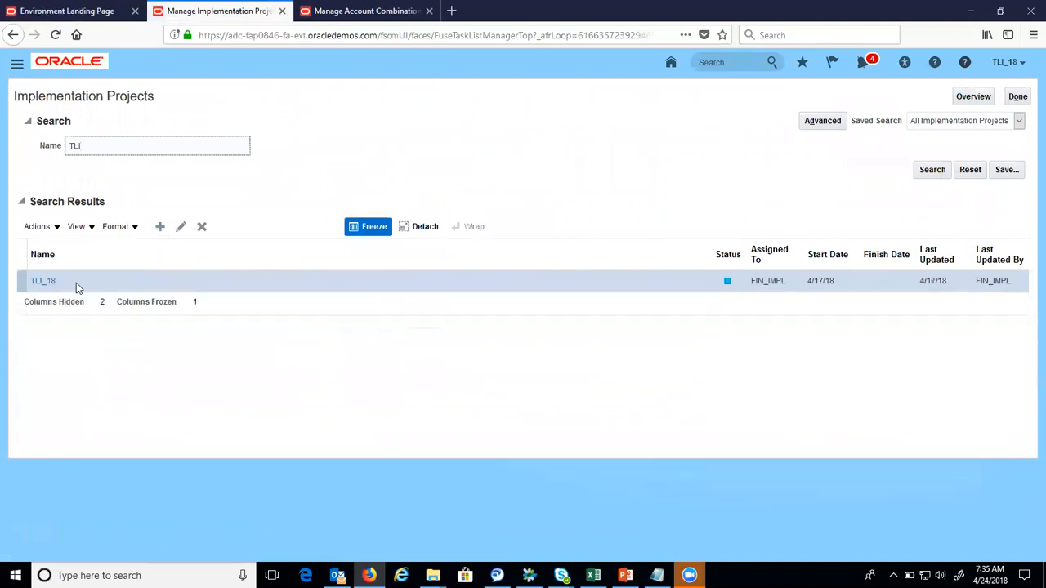
{"action": "left_click", "coordinate": [42, 281]}
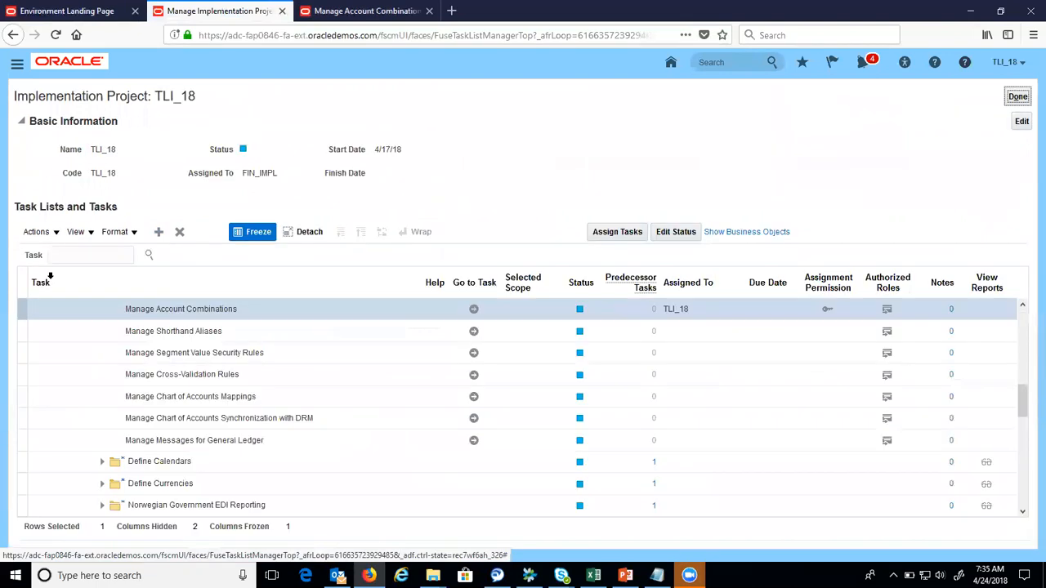
Step: Open the Manage Chart of Accounts Value Set Values task in the TLI_18 project
{"action": "left_click", "coordinate": [1022, 309]}
{"action": "left_click", "coordinate": [1021, 309]}
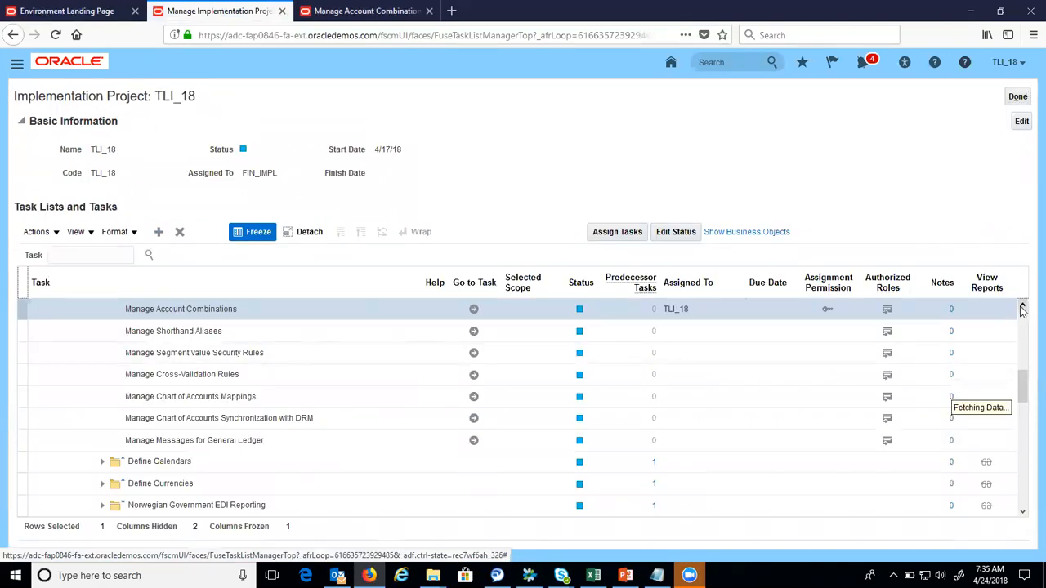
{"action": "left_click", "coordinate": [1021, 309]}
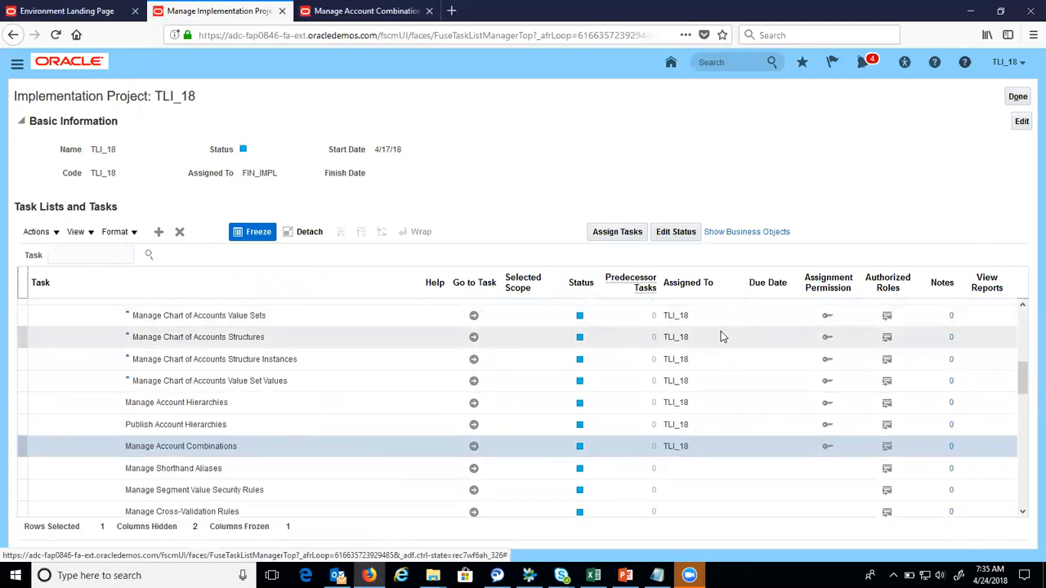
{"action": "left_click", "coordinate": [391, 387]}
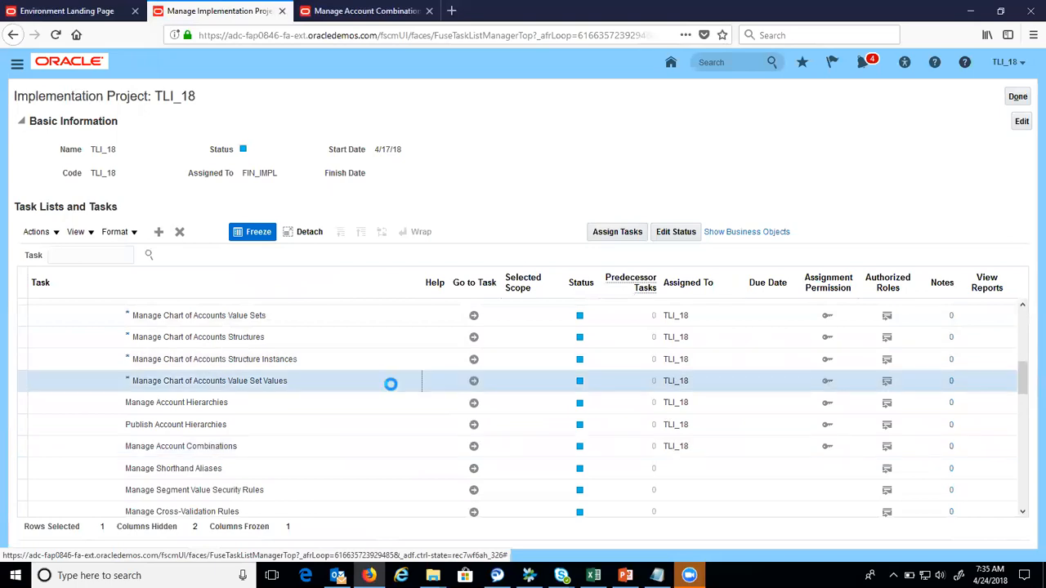
{"action": "left_click", "coordinate": [475, 386]}
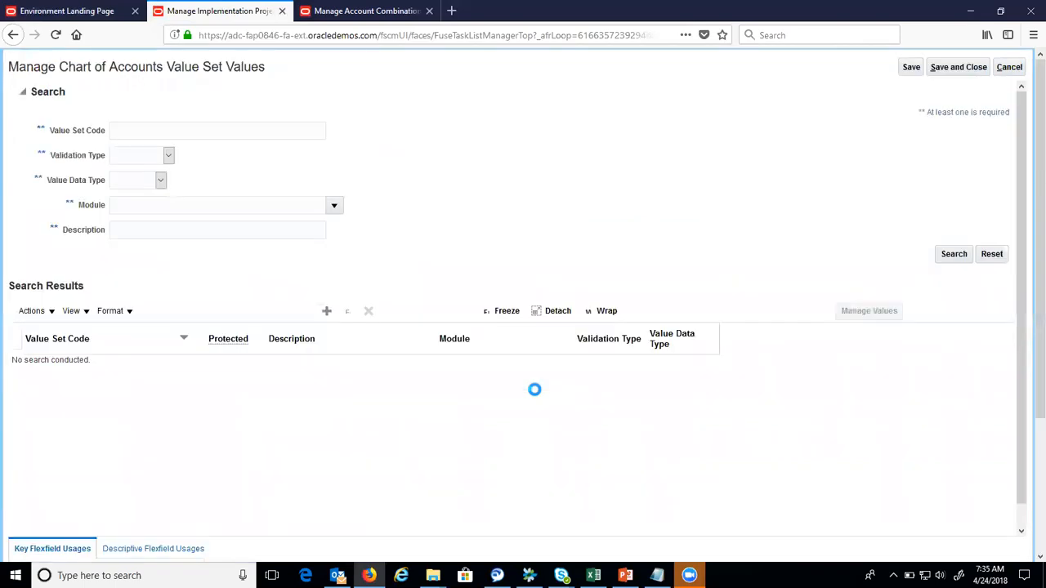
Step: Search for value sets with the value set code Company
{"action": "left_click", "coordinate": [209, 155]}
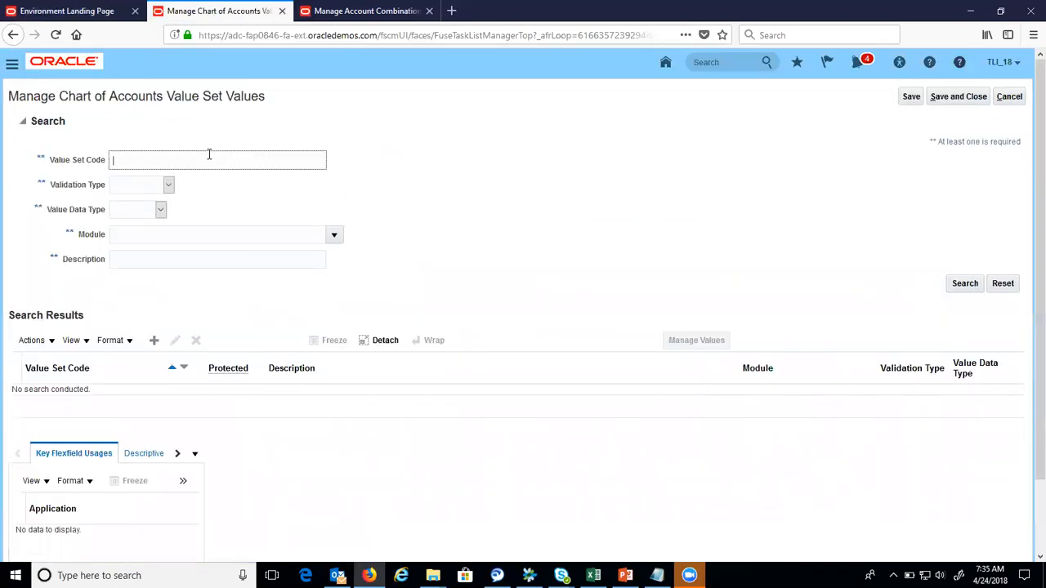
{"action": "type", "text": "Compa"}
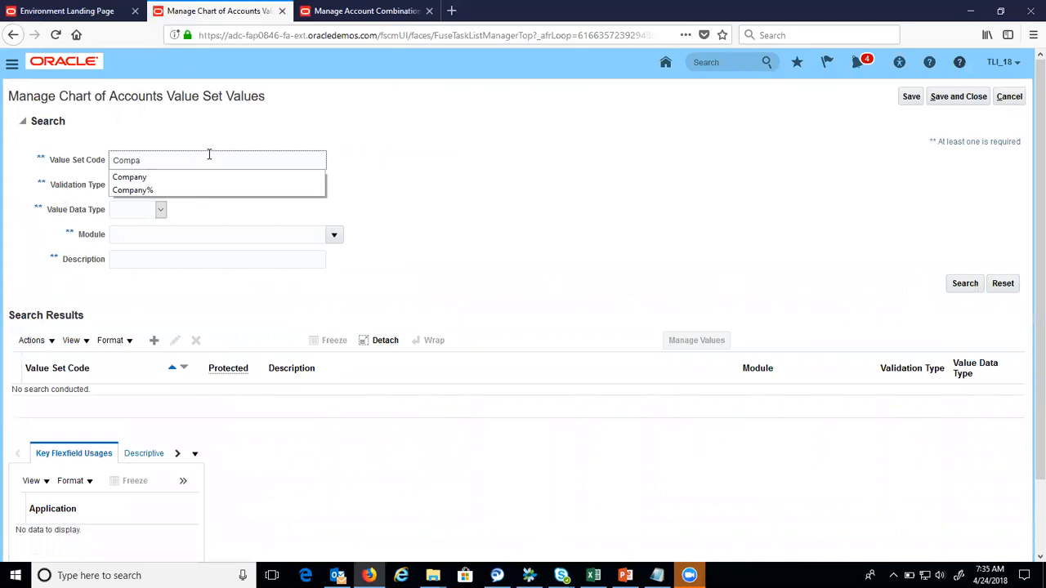
{"action": "left_click", "coordinate": [196, 176]}
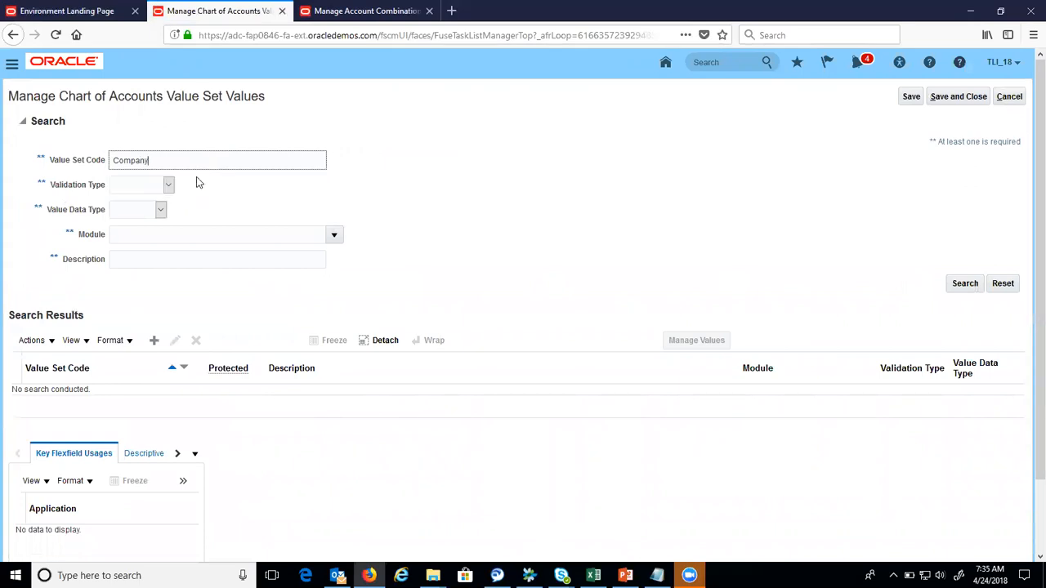
{"action": "left_click", "coordinate": [953, 287]}
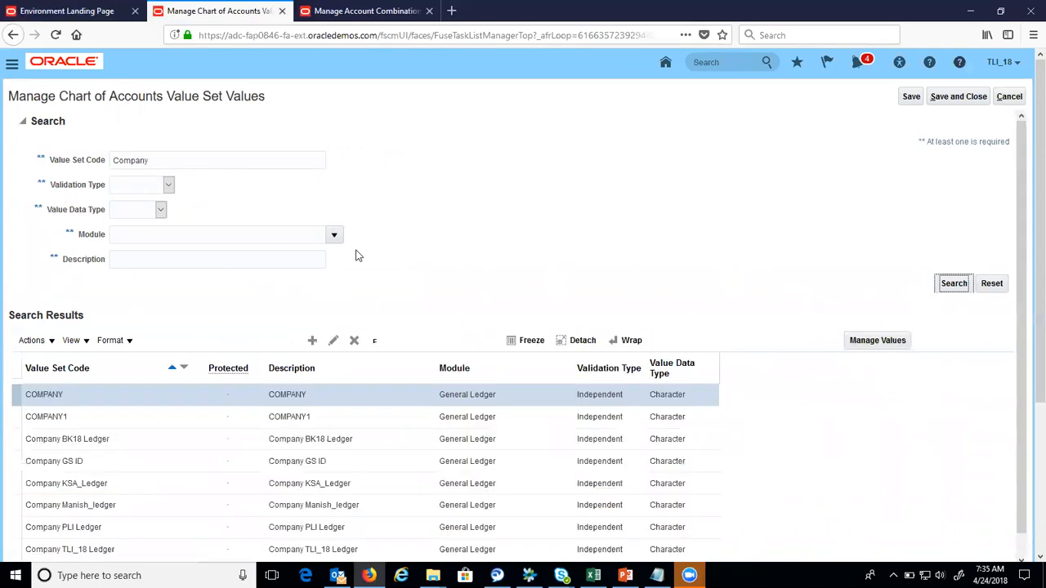
Step: Open the value management page for the Company TLI_18 Ledger value set and list all its values
{"action": "left_click", "coordinate": [169, 547]}
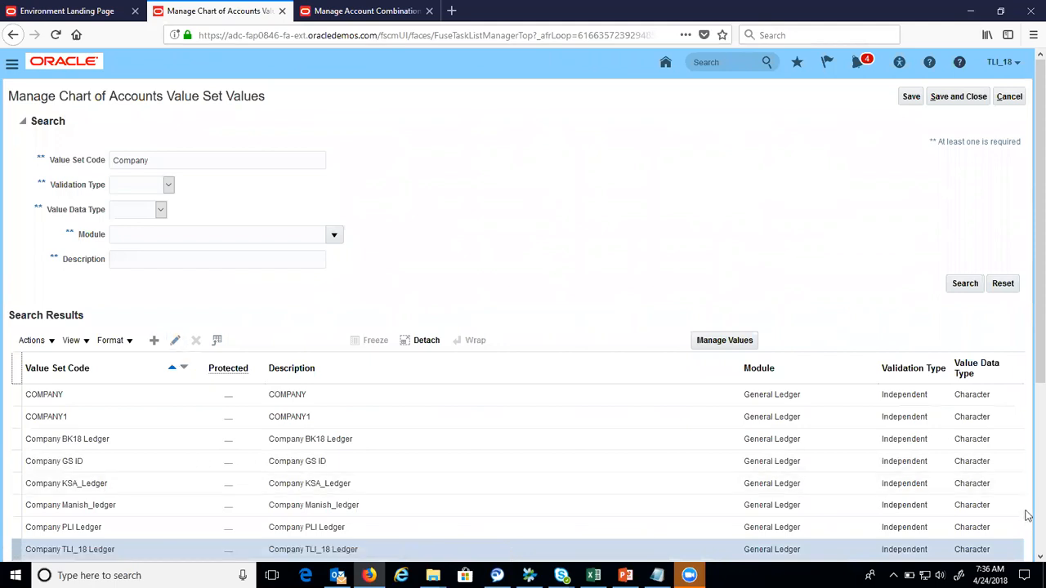
{"action": "left_click", "coordinate": [1040, 557]}
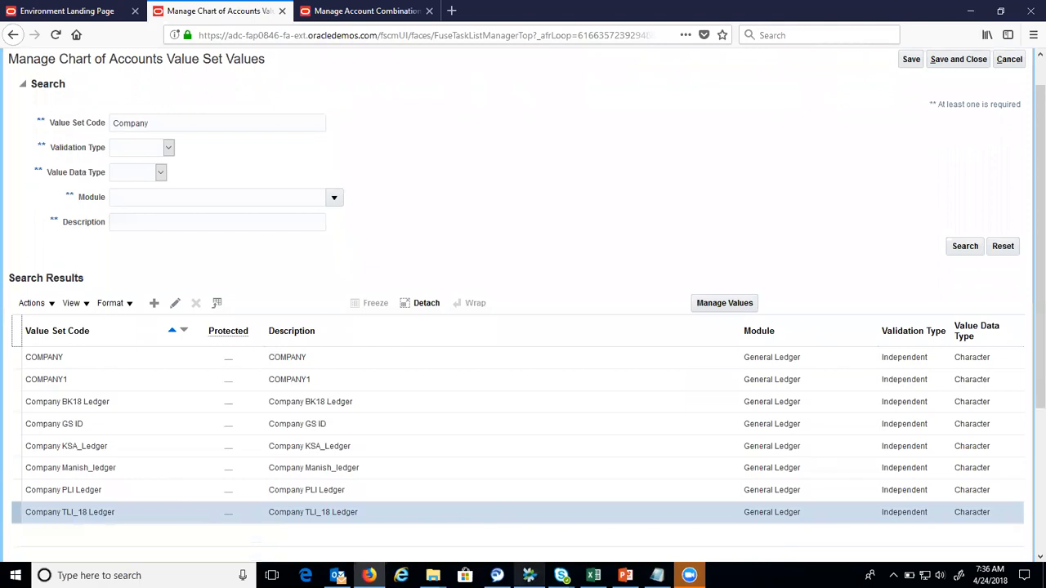
{"action": "left_click", "coordinate": [719, 304]}
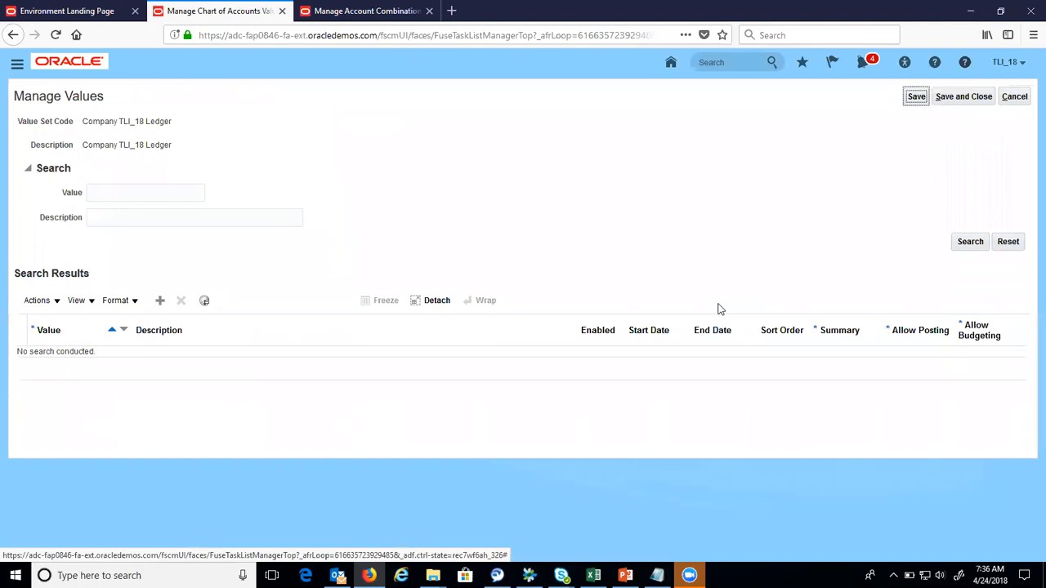
{"action": "left_click", "coordinate": [965, 242]}
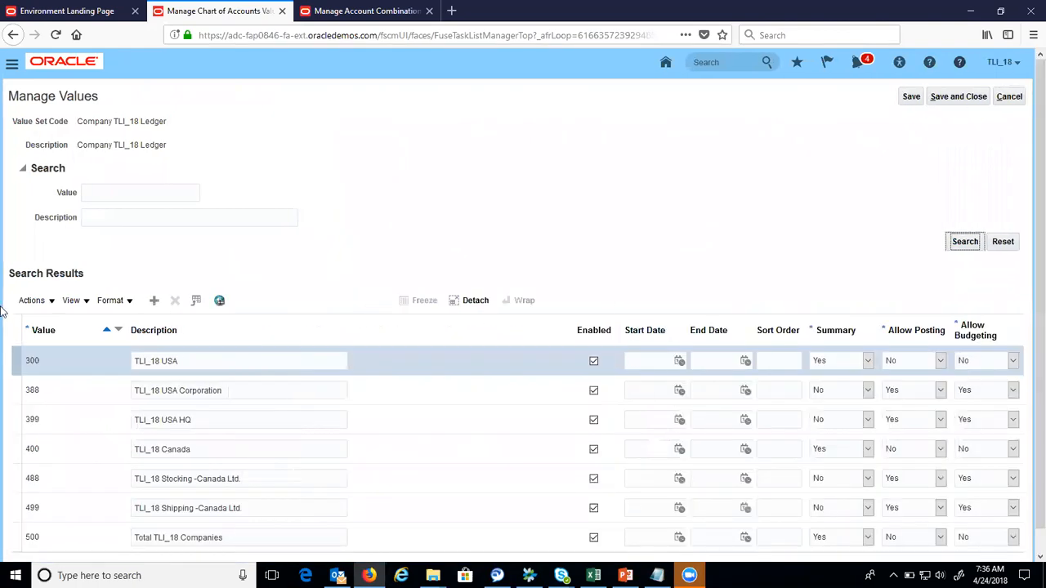
Step: Add the value 288 with the description TLI_IND_Corp to the Company TLI_18 Ledger value set
{"action": "left_click", "coordinate": [155, 303]}
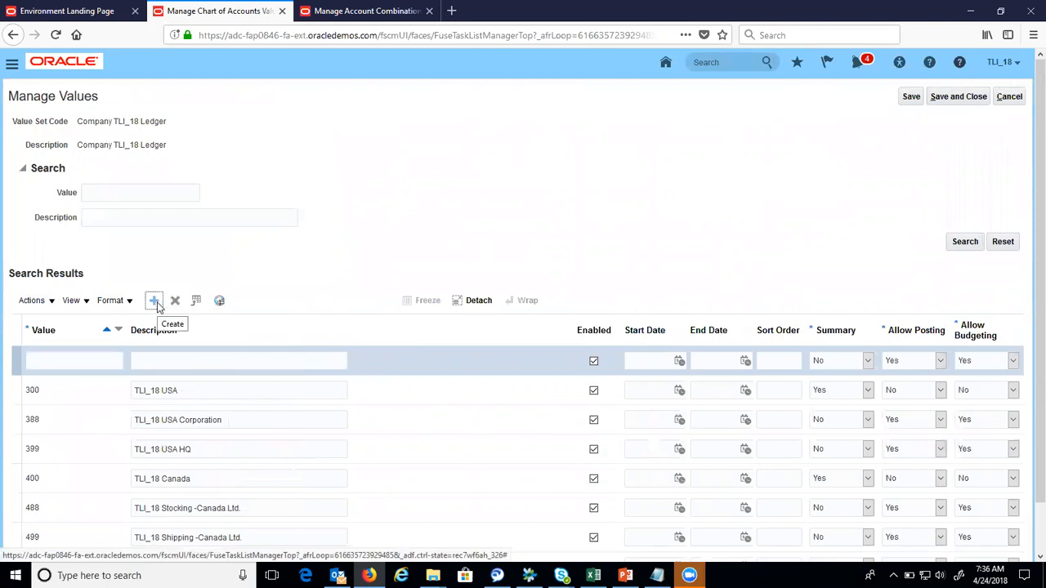
{"action": "left_click", "coordinate": [94, 362]}
{"action": "type", "text": "288"}
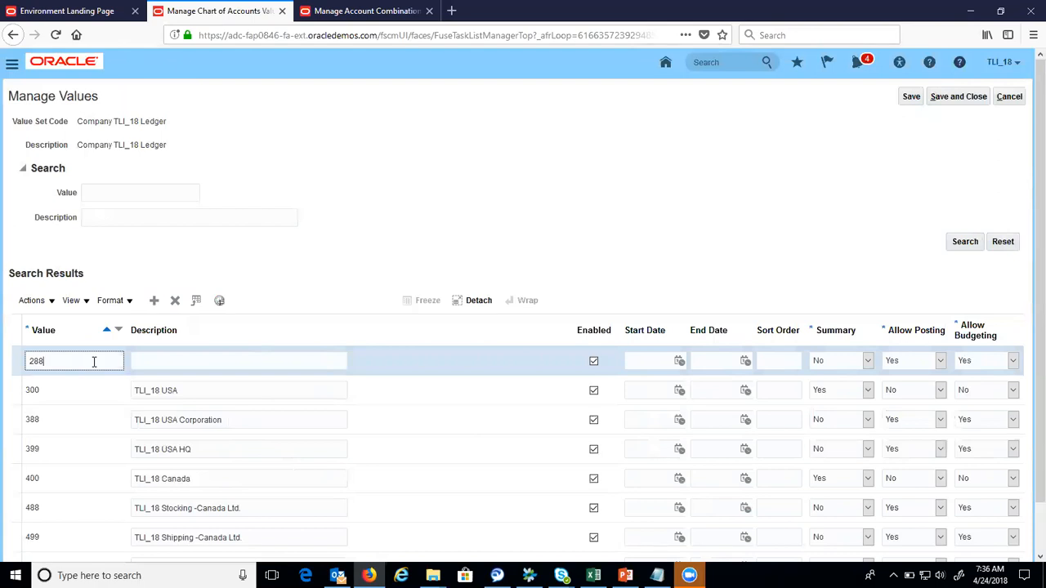
{"action": "key", "text": "Tab"}
{"action": "type", "text": "TLI"}
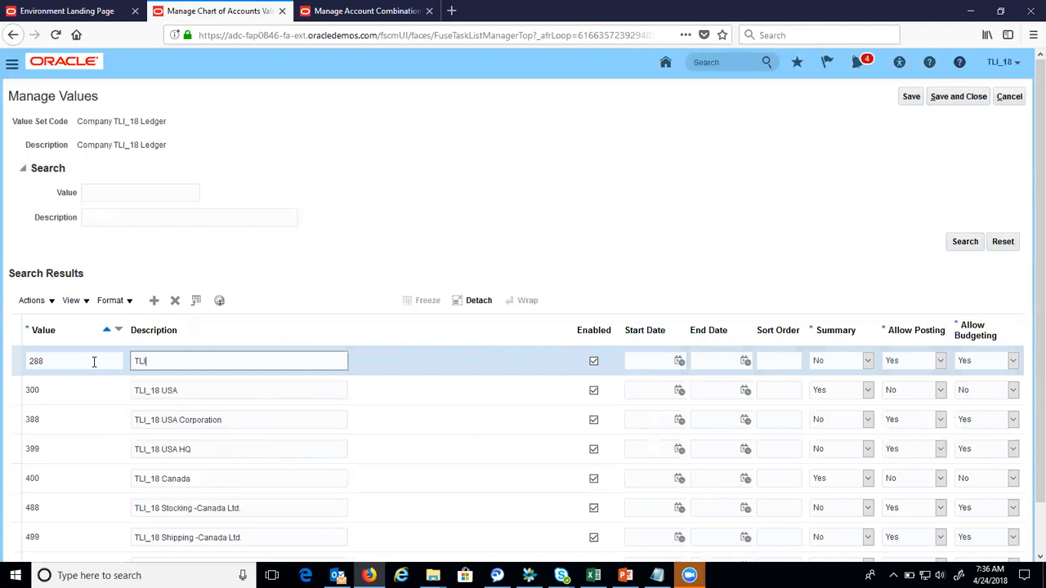
{"action": "type", "text": "_IND_Corp"}
{"action": "key", "text": "Tab"}
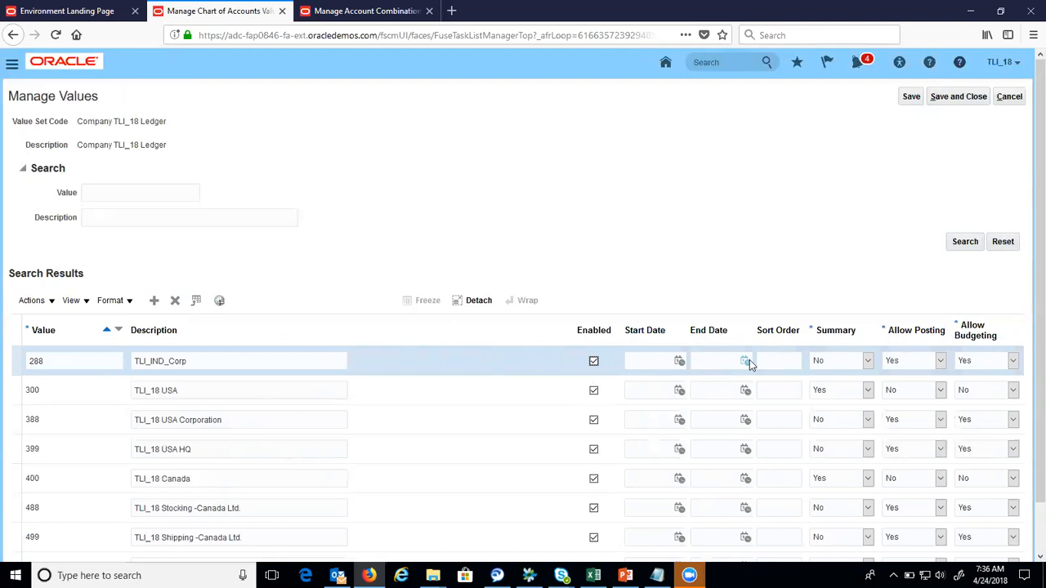
Step: Set Summary to No for value 288, then save and close both the values page and the value set values task
{"action": "left_click", "coordinate": [868, 361]}
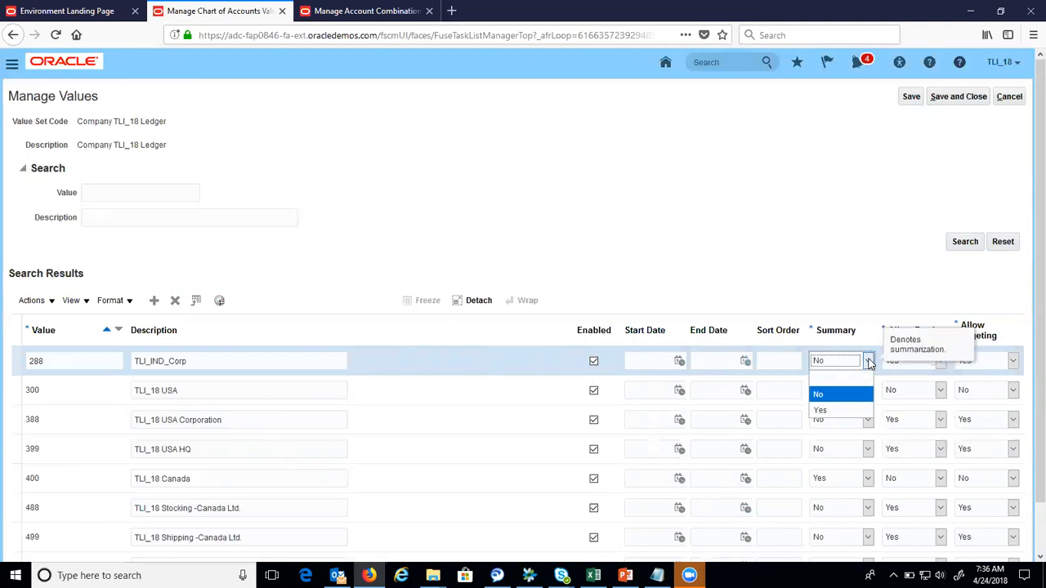
{"action": "left_click", "coordinate": [858, 394]}
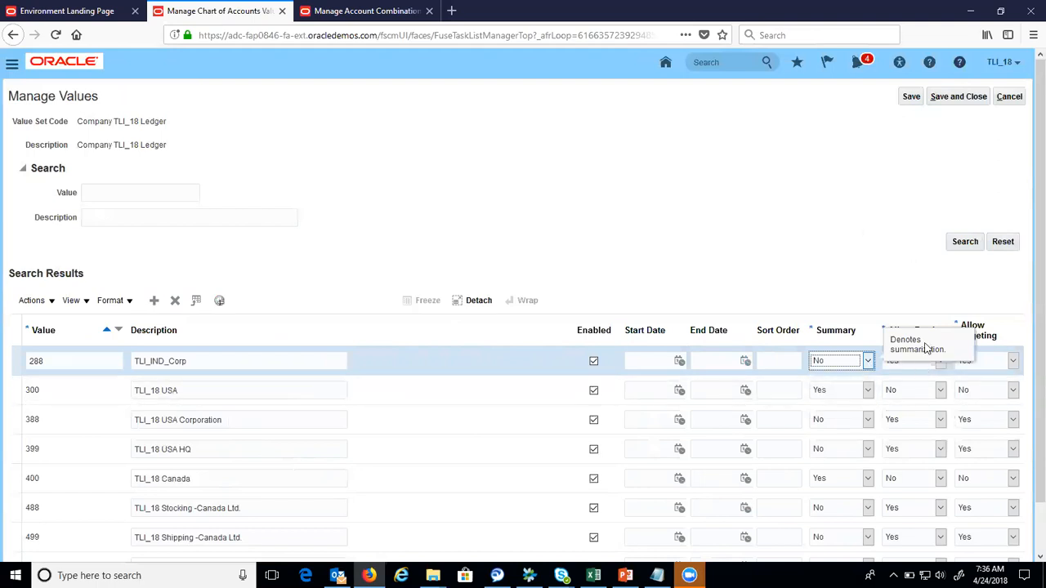
{"action": "left_click", "coordinate": [864, 232]}
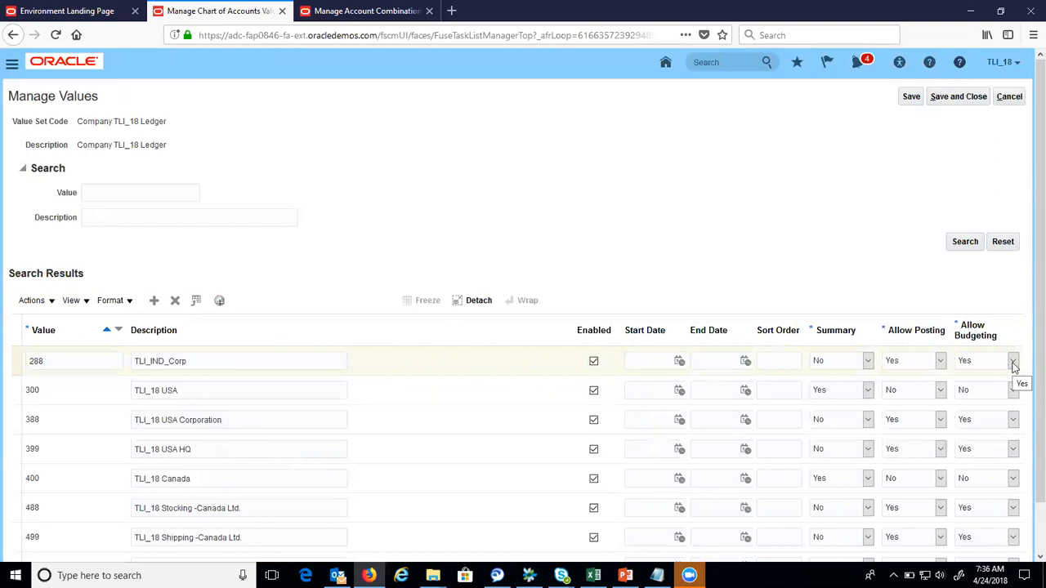
{"action": "left_click", "coordinate": [911, 98]}
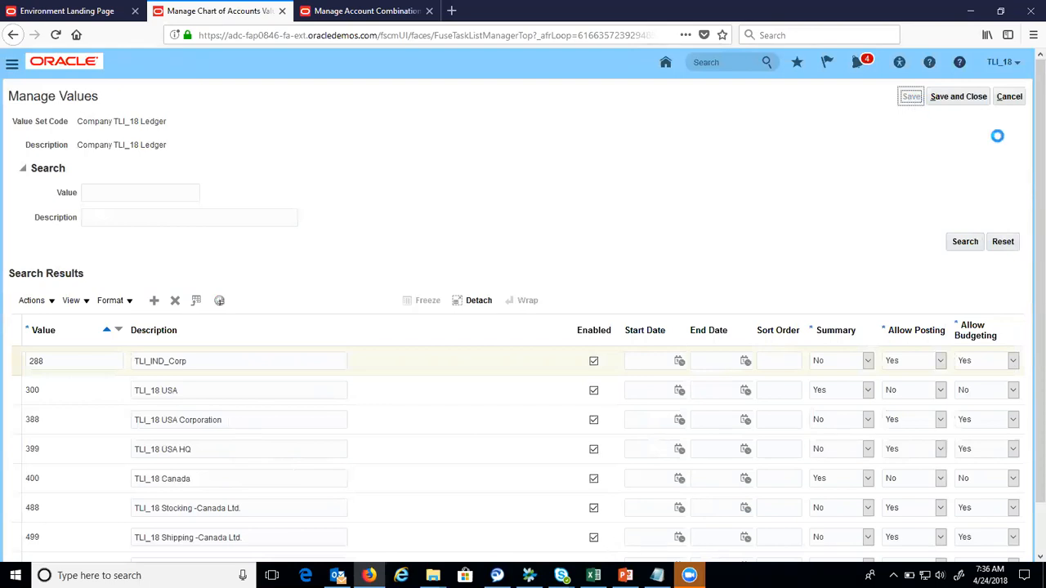
{"action": "left_click", "coordinate": [963, 99]}
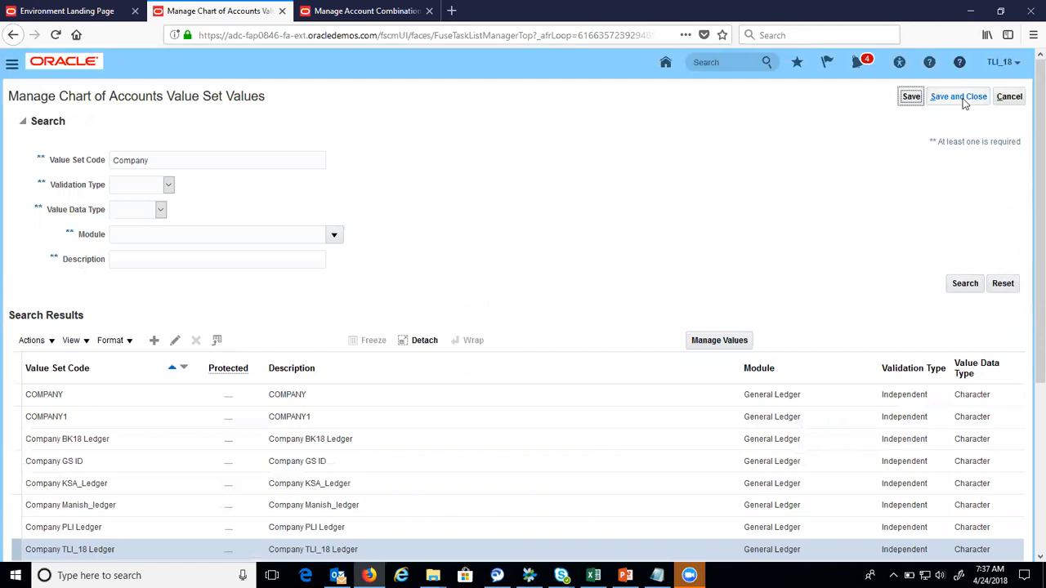
{"action": "left_click", "coordinate": [962, 100]}
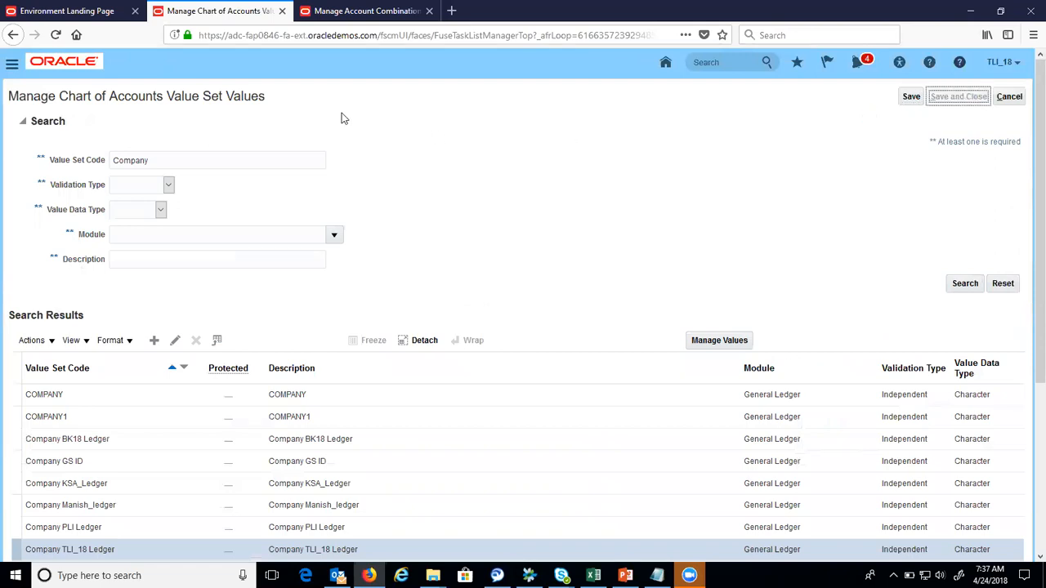
Step: Cancel the open Manage Account Combinations entry and reload the TLI_18 implementation project page
{"action": "left_click", "coordinate": [384, 8]}
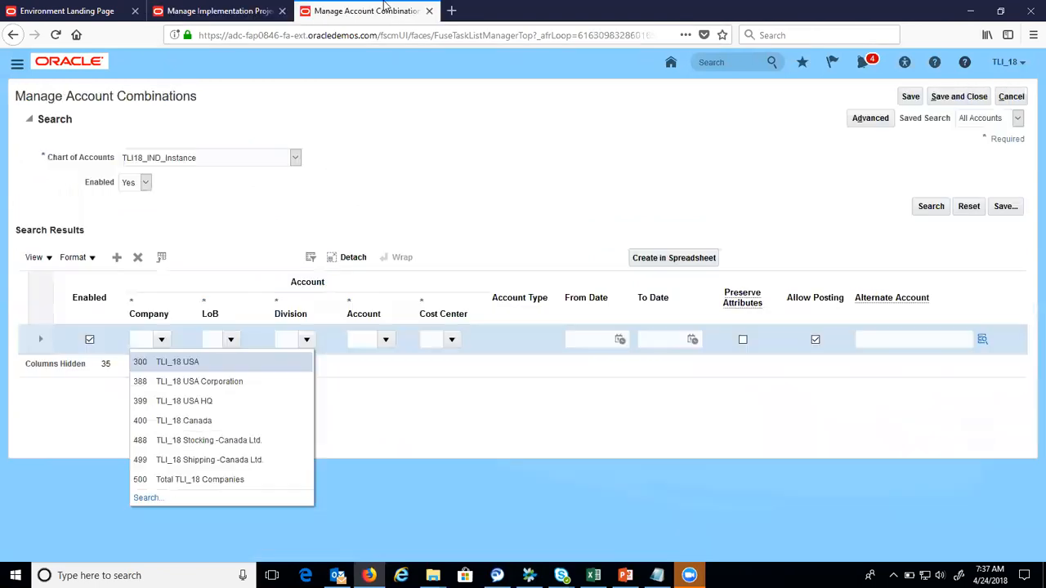
{"action": "left_click", "coordinate": [1012, 99]}
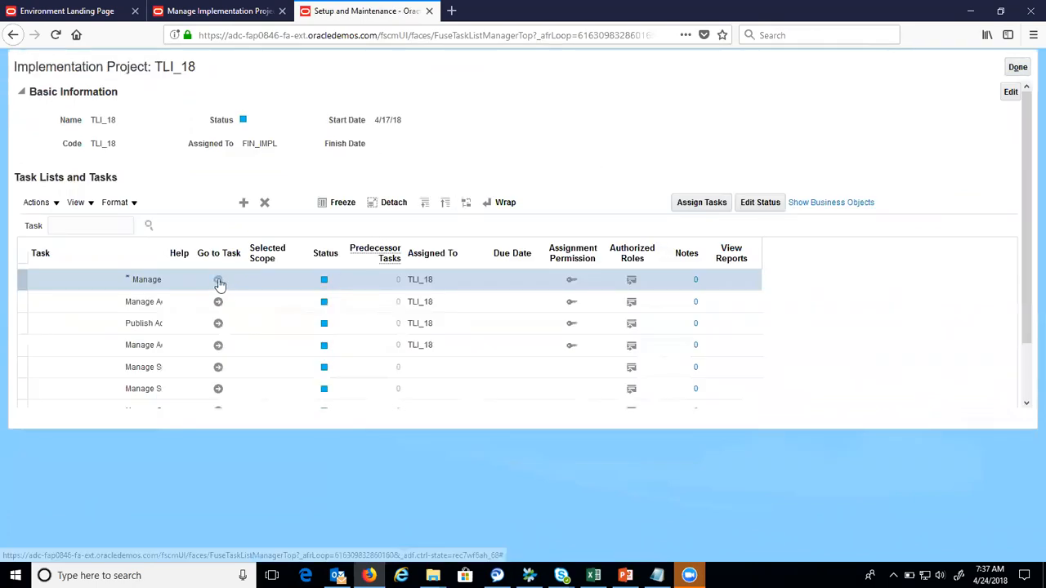
{"action": "left_click", "coordinate": [218, 280]}
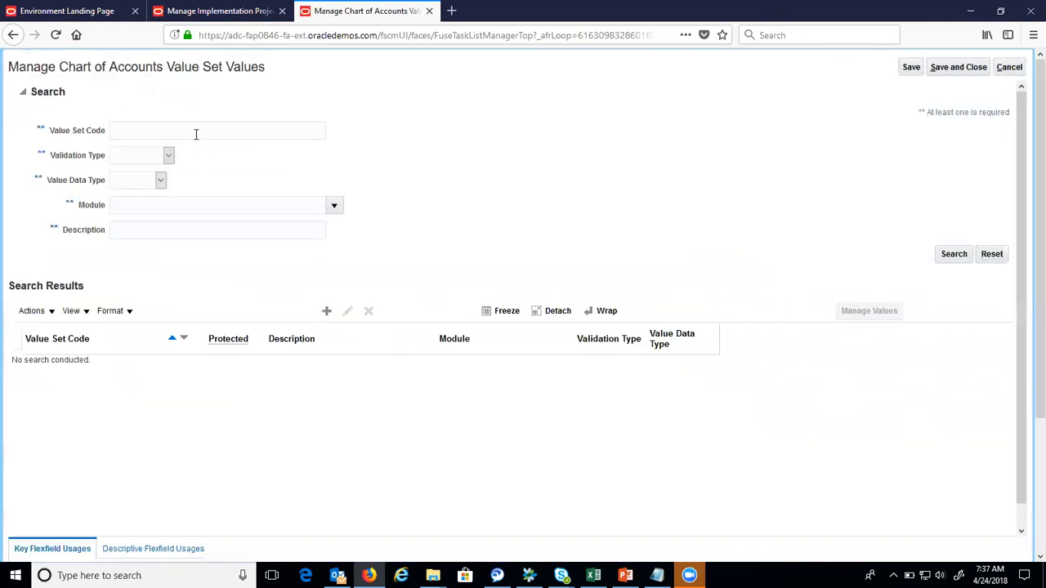
{"action": "left_click", "coordinate": [1010, 69]}
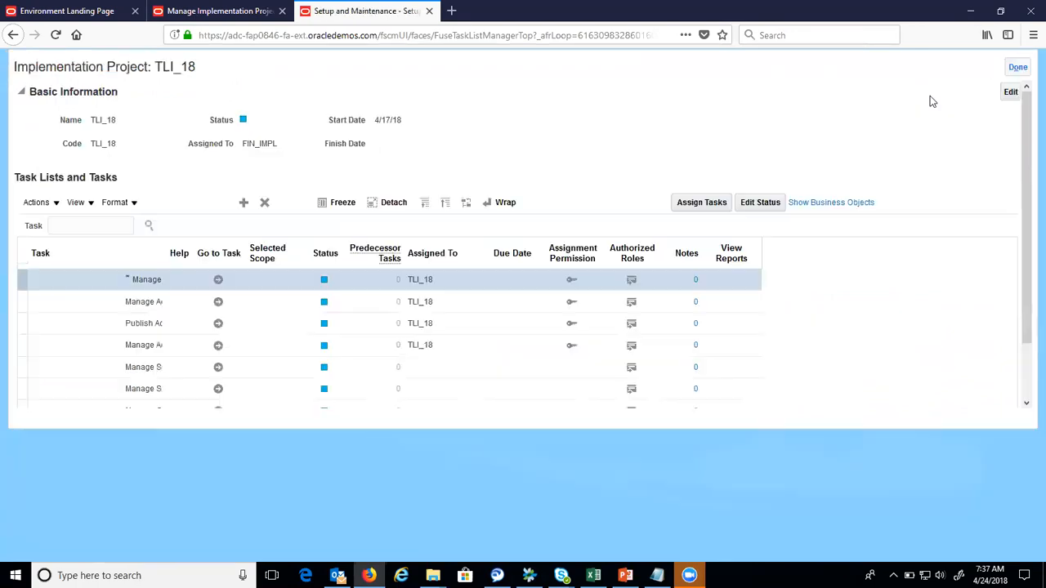
{"action": "left_click", "coordinate": [56, 34]}
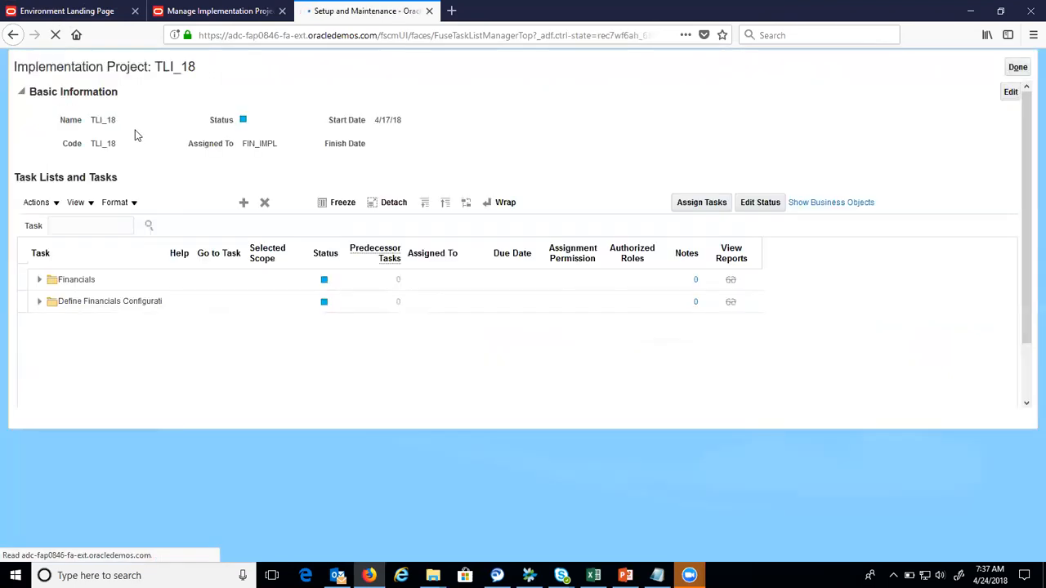
Step: Open the Manage Account Combinations task from Define Chart of Accounts, under Define Financial Reporting Structures in the Financials task list
{"action": "left_click", "coordinate": [40, 311]}
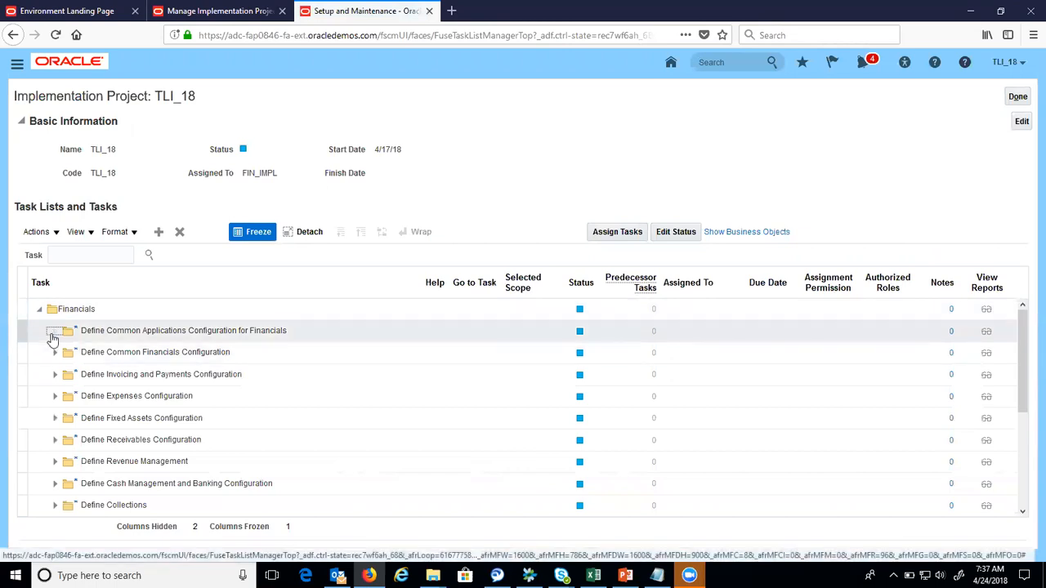
{"action": "left_click", "coordinate": [54, 332]}
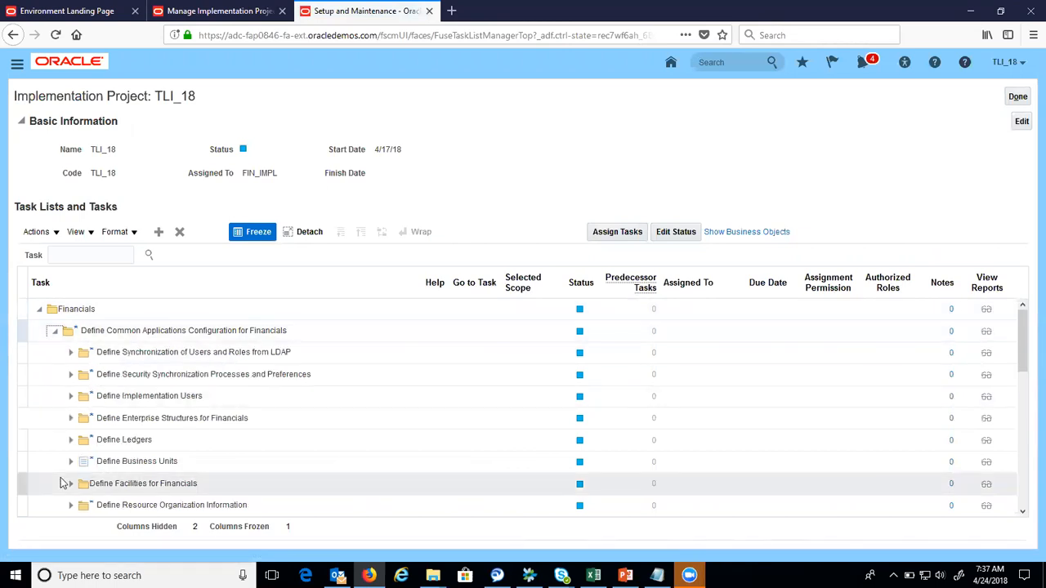
{"action": "left_click", "coordinate": [71, 419]}
{"action": "left_click", "coordinate": [308, 232]}
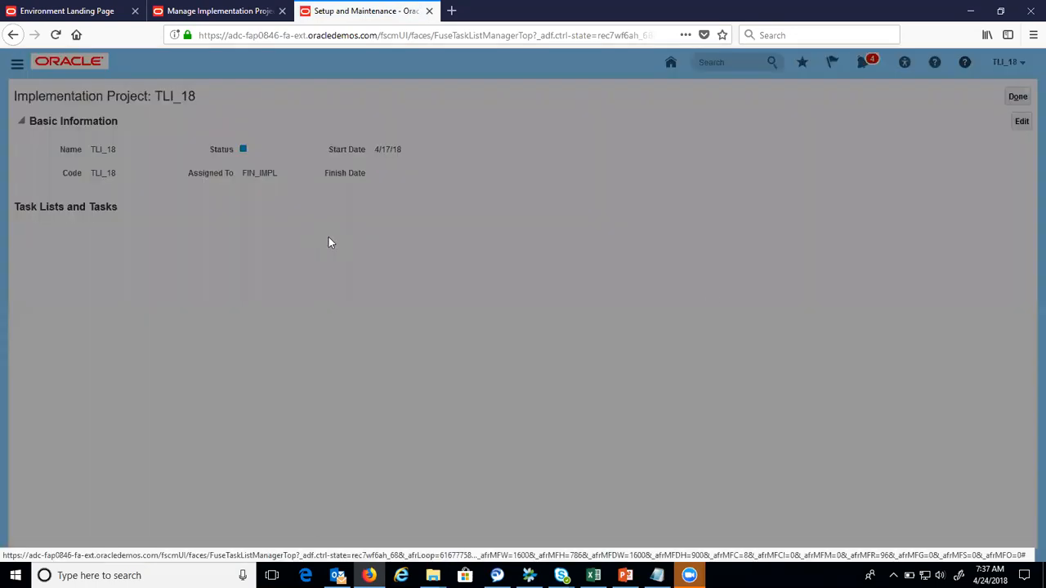
{"action": "left_click_drag", "start_coordinate": [1025, 283], "coordinate": [1022, 367]}
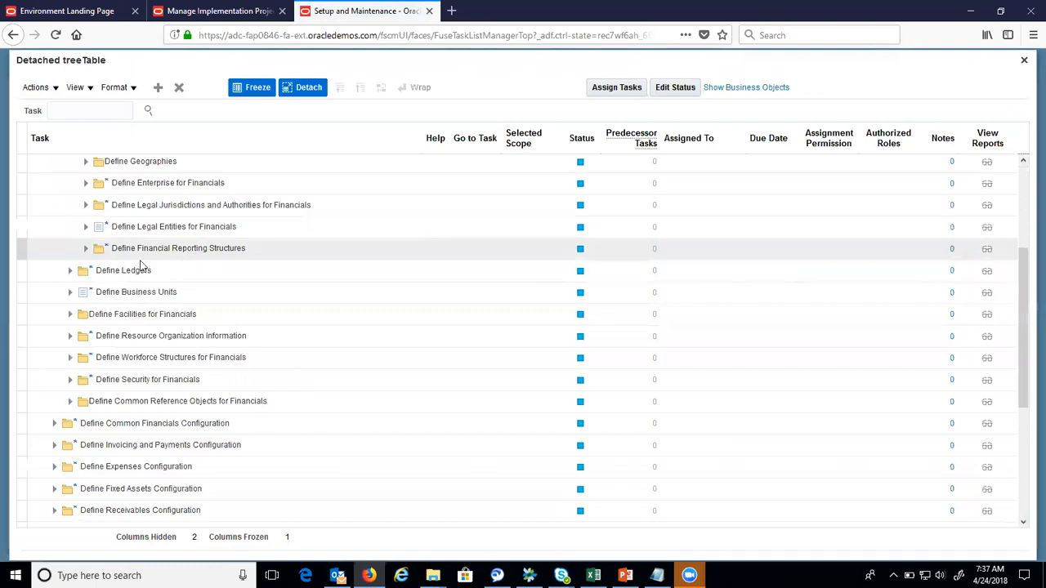
{"action": "left_click", "coordinate": [85, 249]}
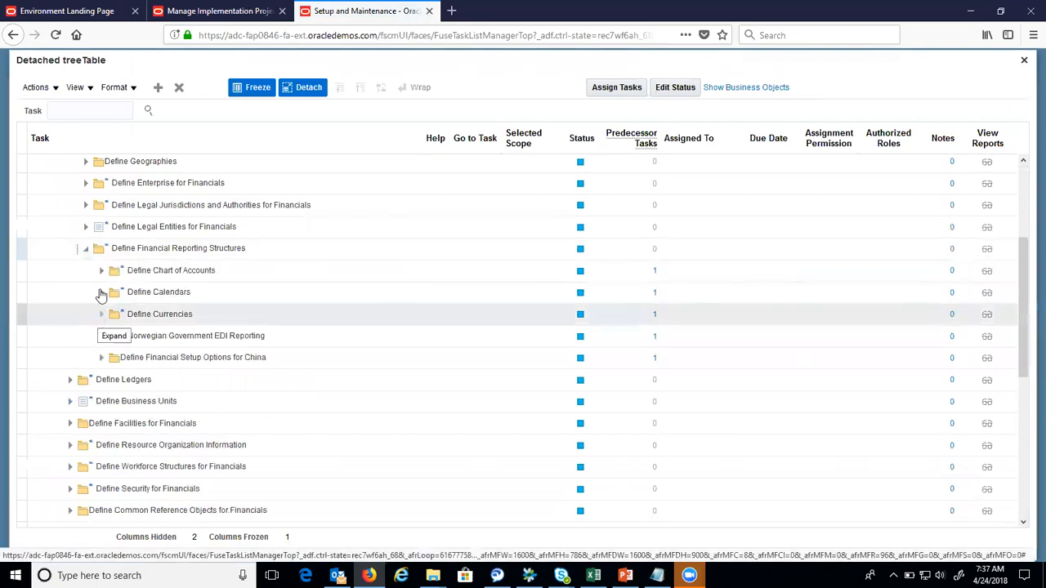
{"action": "left_click", "coordinate": [101, 272]}
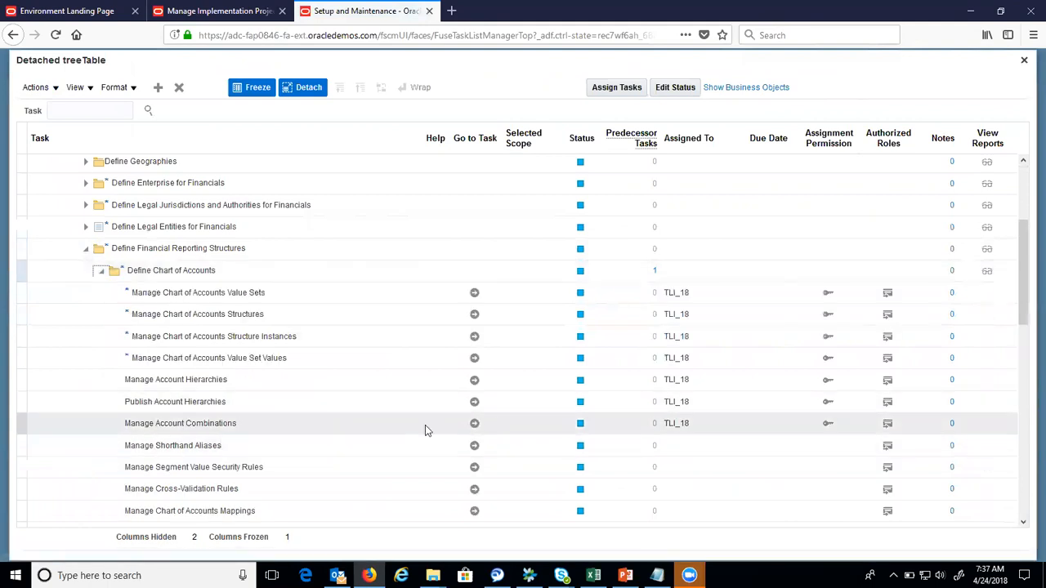
{"action": "left_click", "coordinate": [474, 425]}
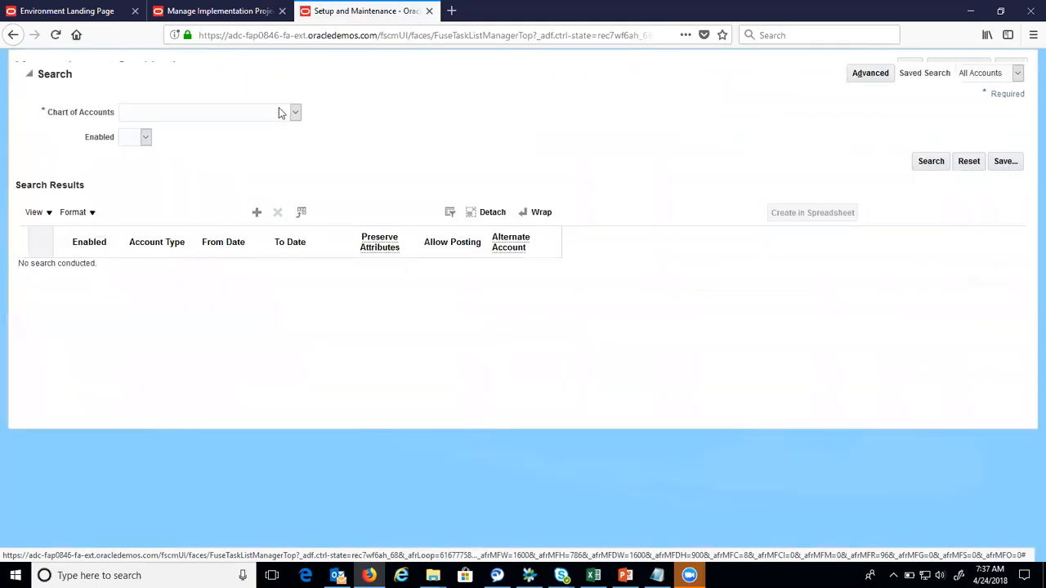
Step: Select the TLI18_IND_Instance chart of accounts with Enabled set to Yes
{"action": "left_click", "coordinate": [295, 157]}
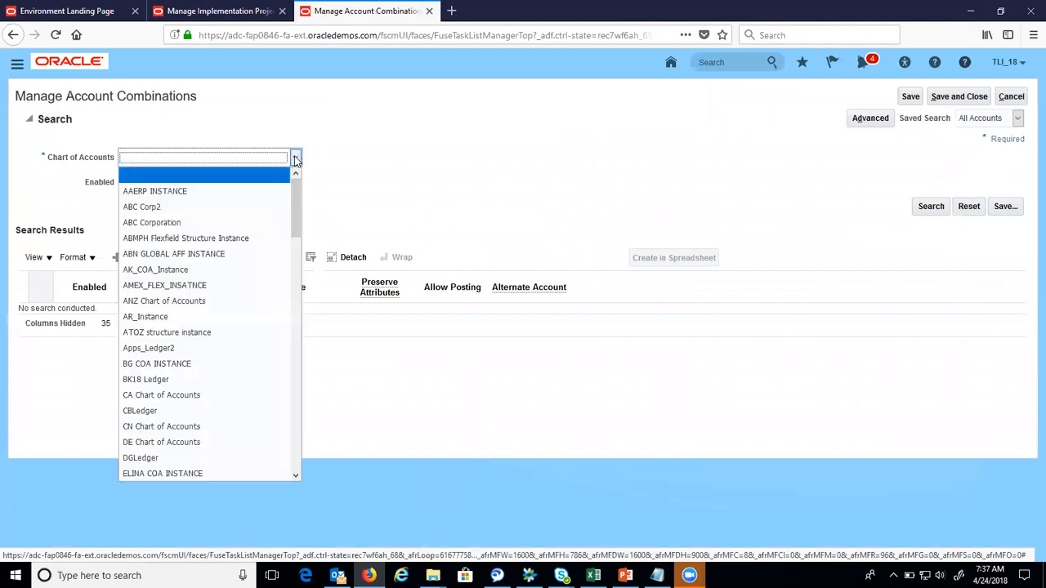
{"action": "type", "text": "tl"}
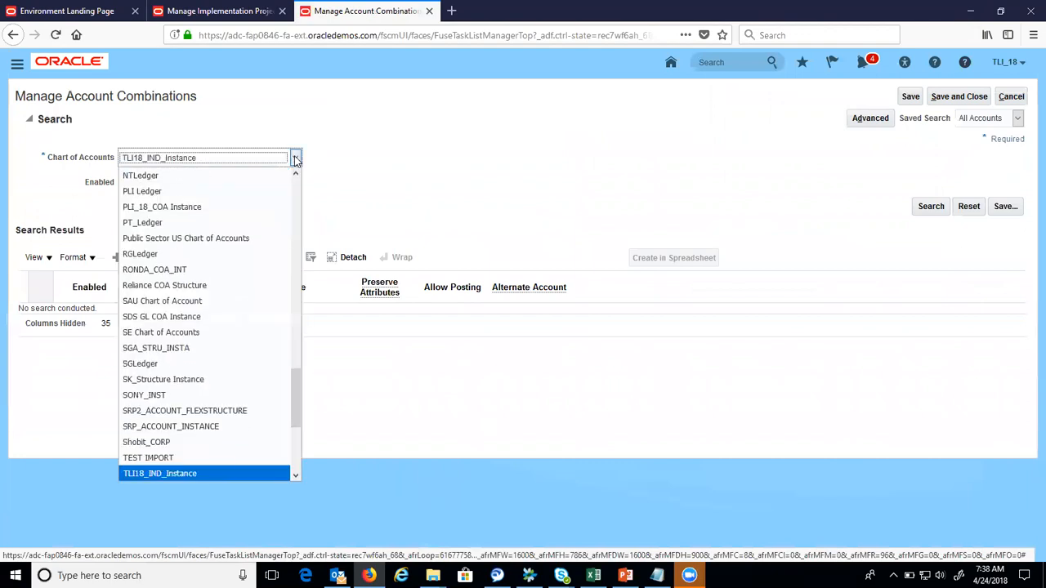
{"action": "left_click", "coordinate": [295, 159]}
{"action": "left_click", "coordinate": [146, 184]}
{"action": "left_click", "coordinate": [149, 231]}
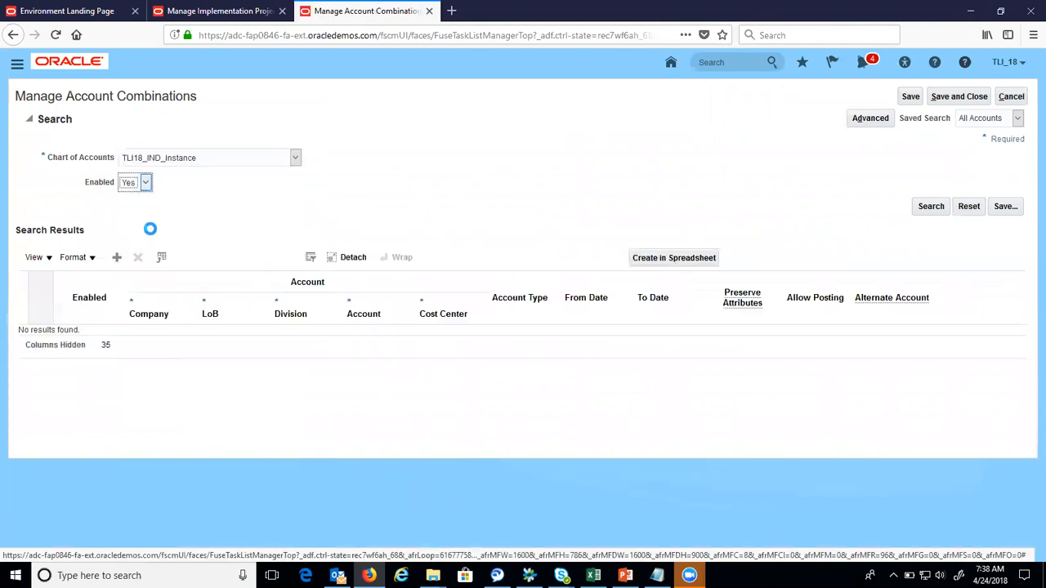
Step: Add a new account combination row with company 288 TLI_IND_Corp and LoB 10
{"action": "left_click", "coordinate": [118, 258]}
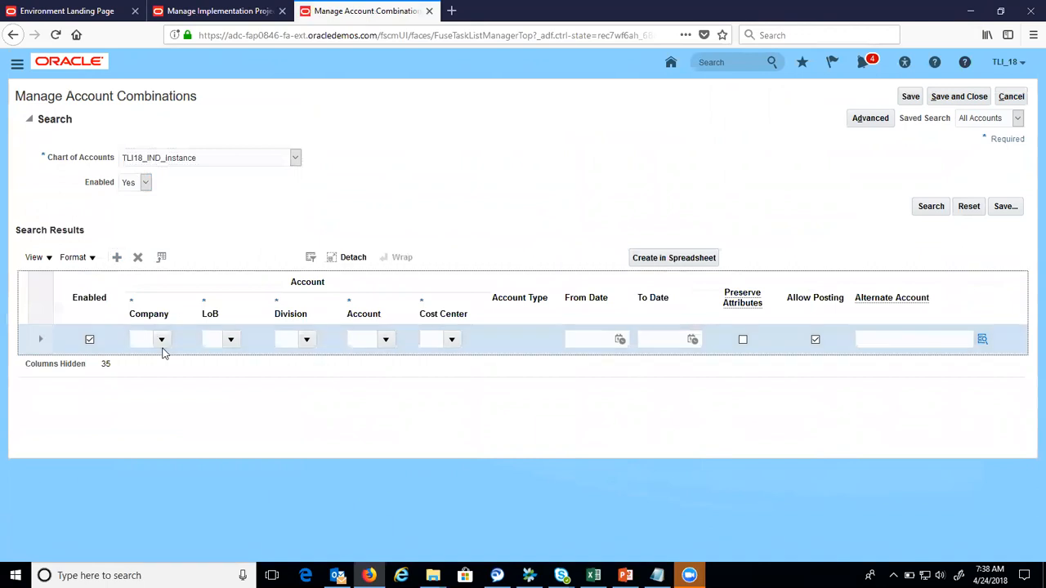
{"action": "left_click", "coordinate": [161, 340]}
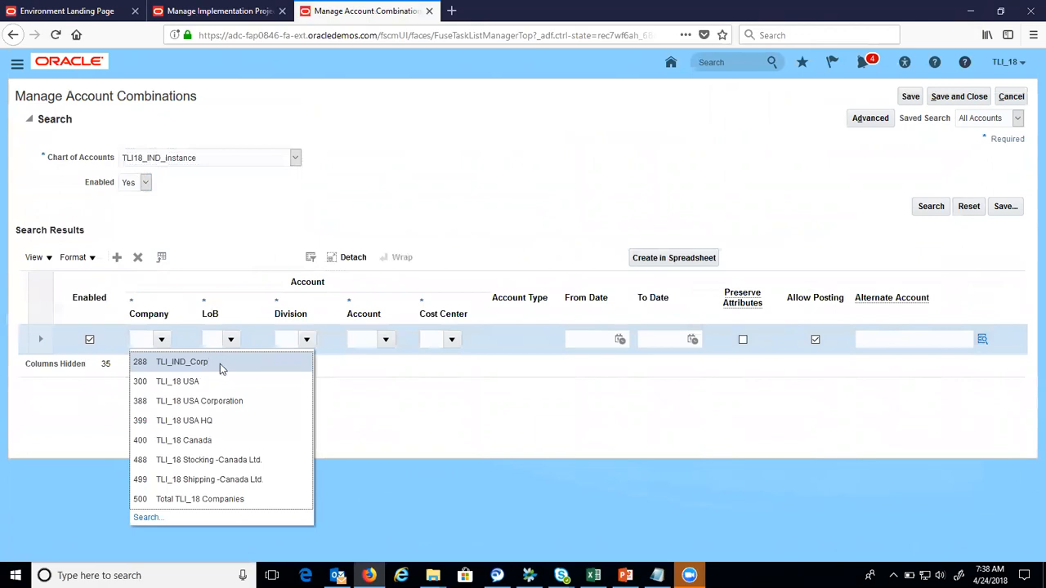
{"action": "left_click", "coordinate": [220, 363]}
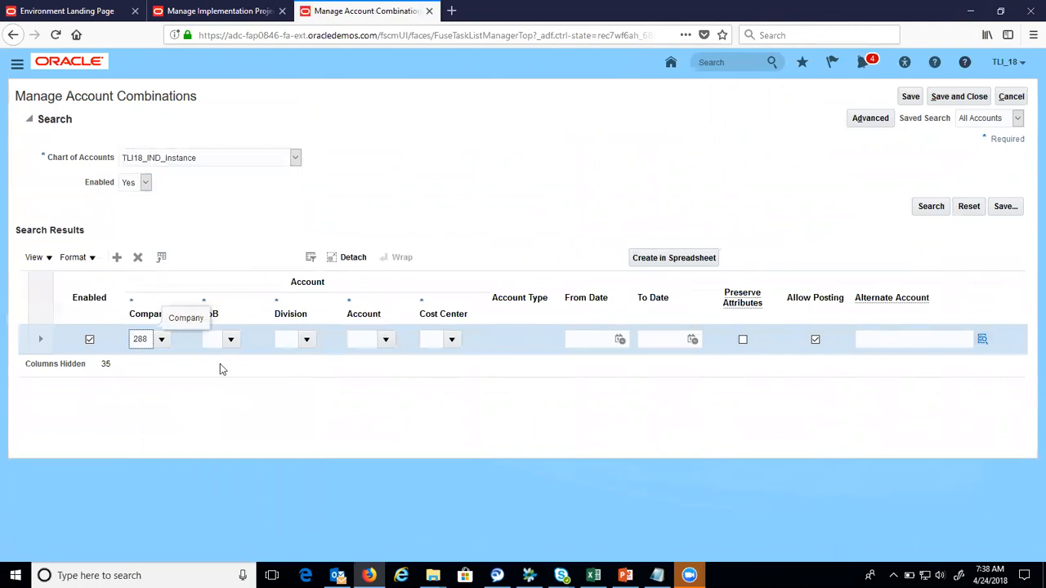
{"action": "left_click", "coordinate": [232, 342]}
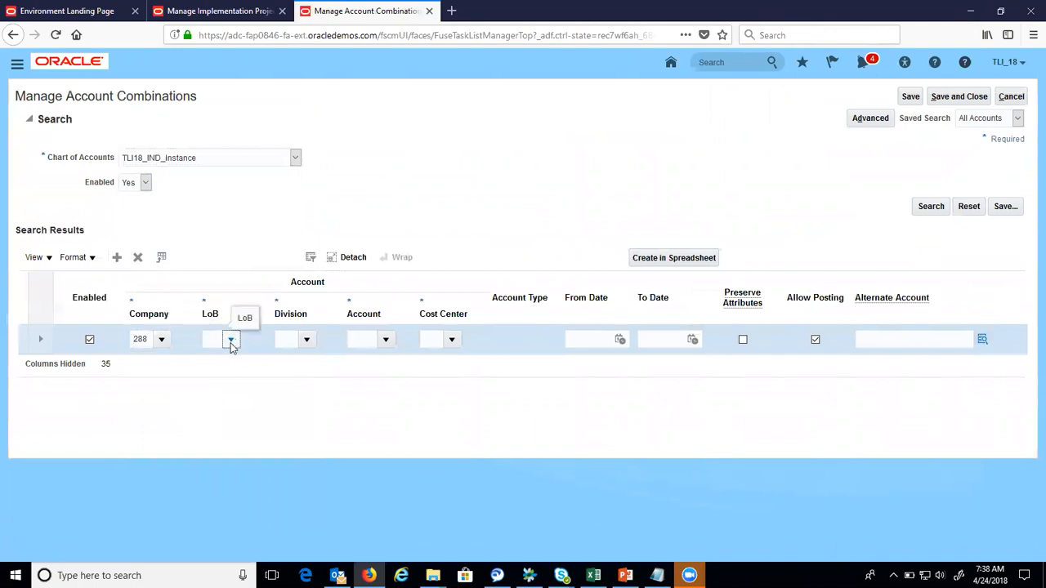
{"action": "left_click", "coordinate": [231, 341]}
{"action": "left_click", "coordinate": [237, 364]}
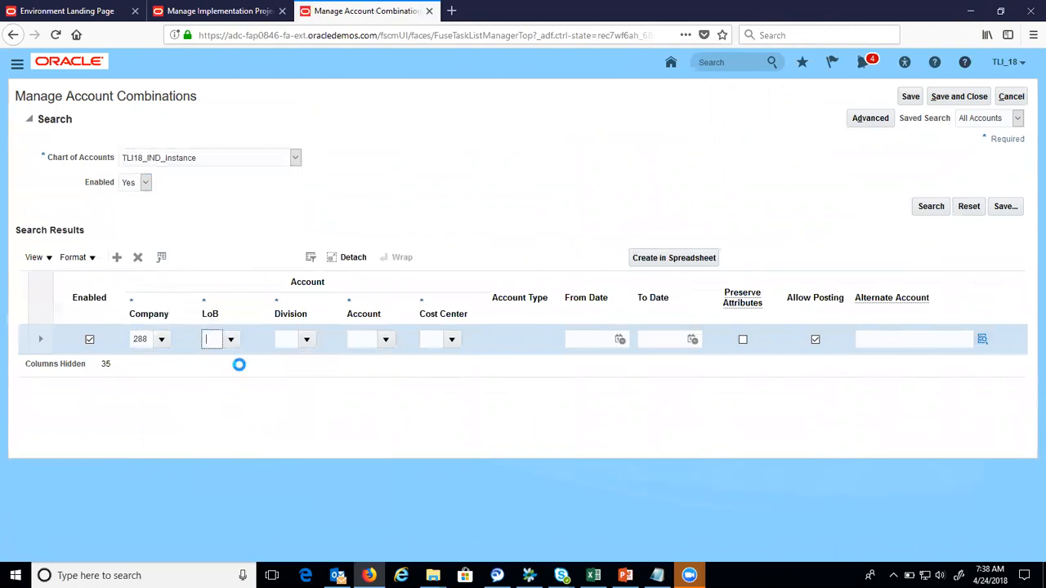
Step: Complete the new combination row with division IND, account 11015 Cash Clearing and cost center 112 RandD Mfg
{"action": "left_click", "coordinate": [314, 341]}
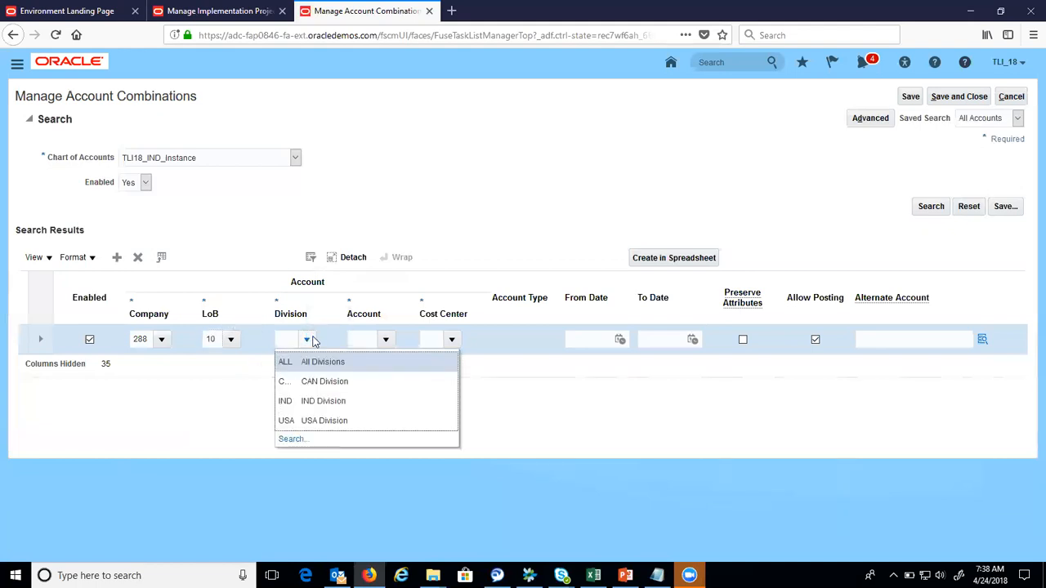
{"action": "left_click", "coordinate": [365, 401]}
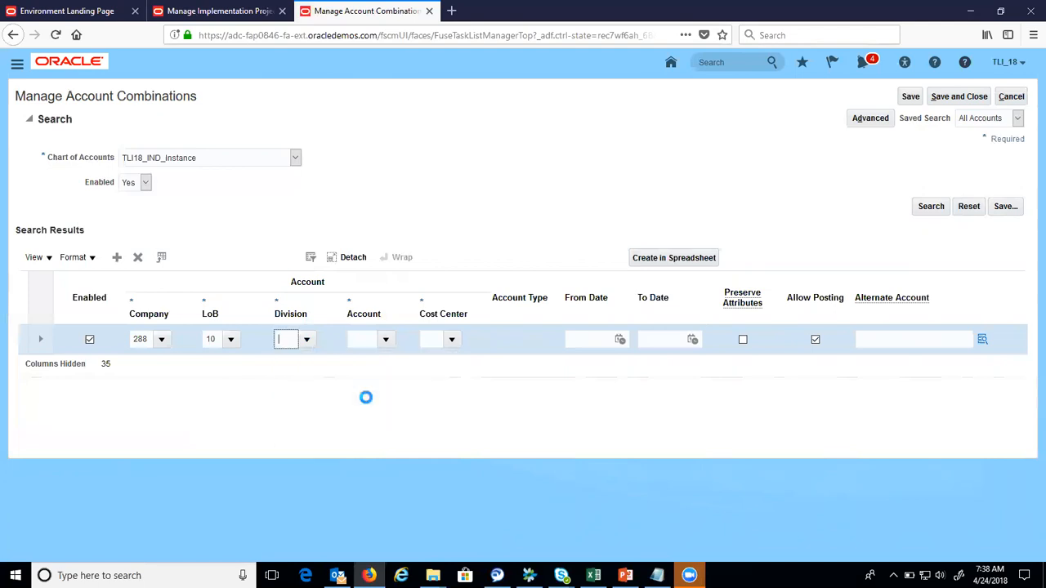
{"action": "left_click", "coordinate": [390, 344]}
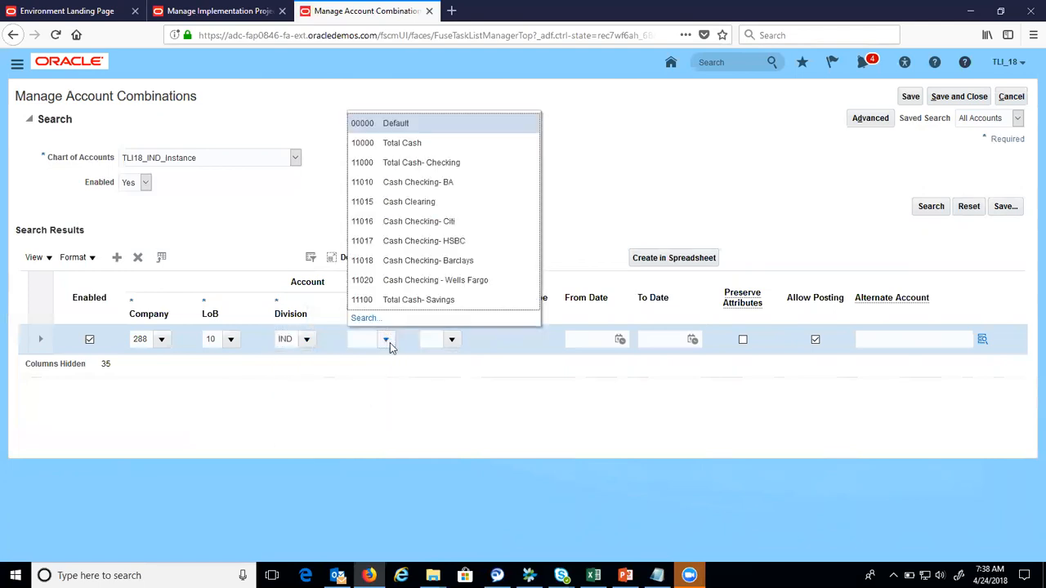
{"action": "left_click", "coordinate": [465, 202]}
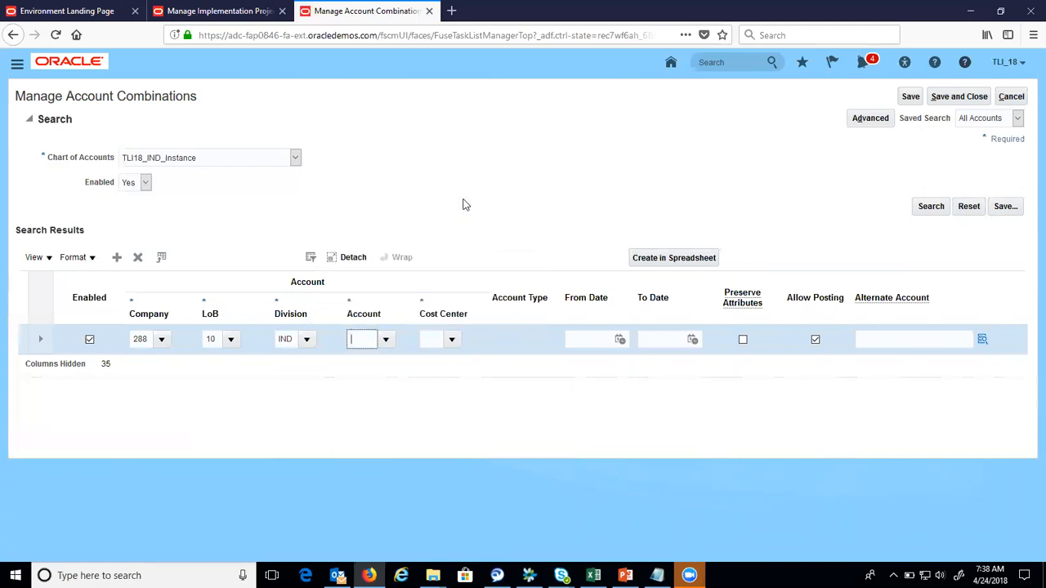
{"action": "left_click", "coordinate": [450, 339]}
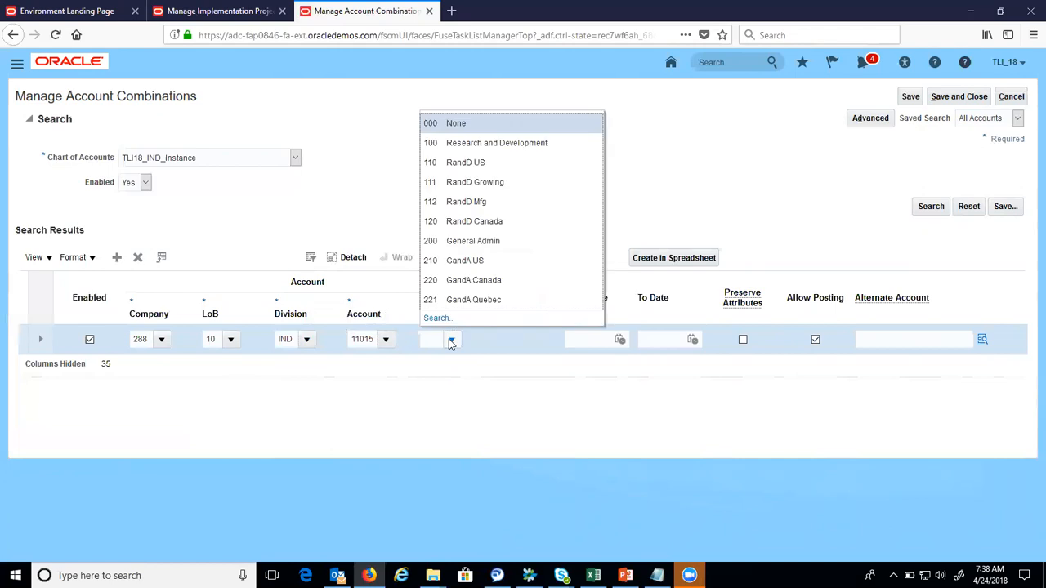
{"action": "left_click", "coordinate": [495, 202]}
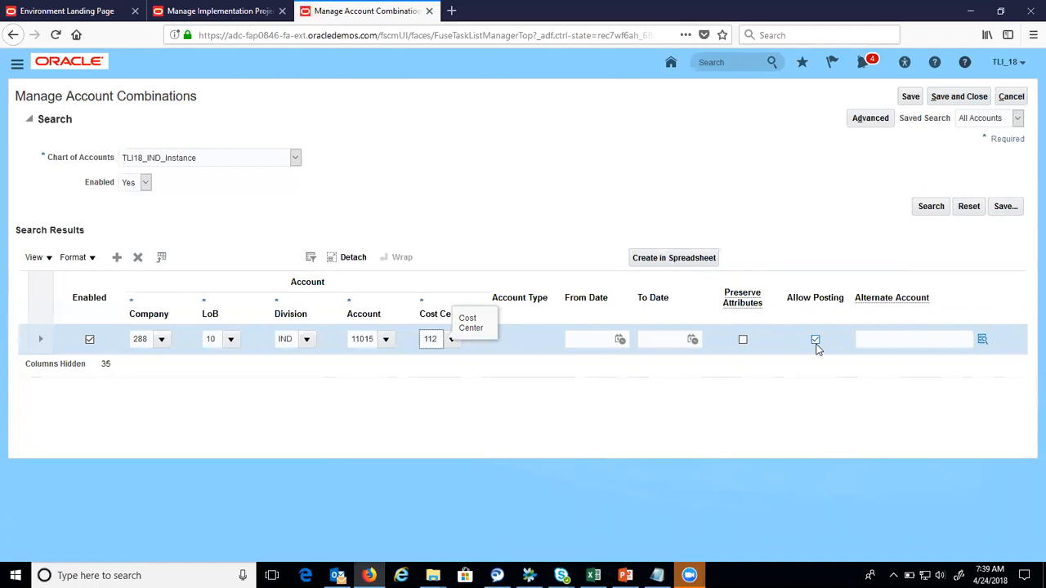
Step: Save and close the 288-10-IND-11015-112 account combination and reload the TLI_18 implementation project page
{"action": "left_click", "coordinate": [910, 97]}
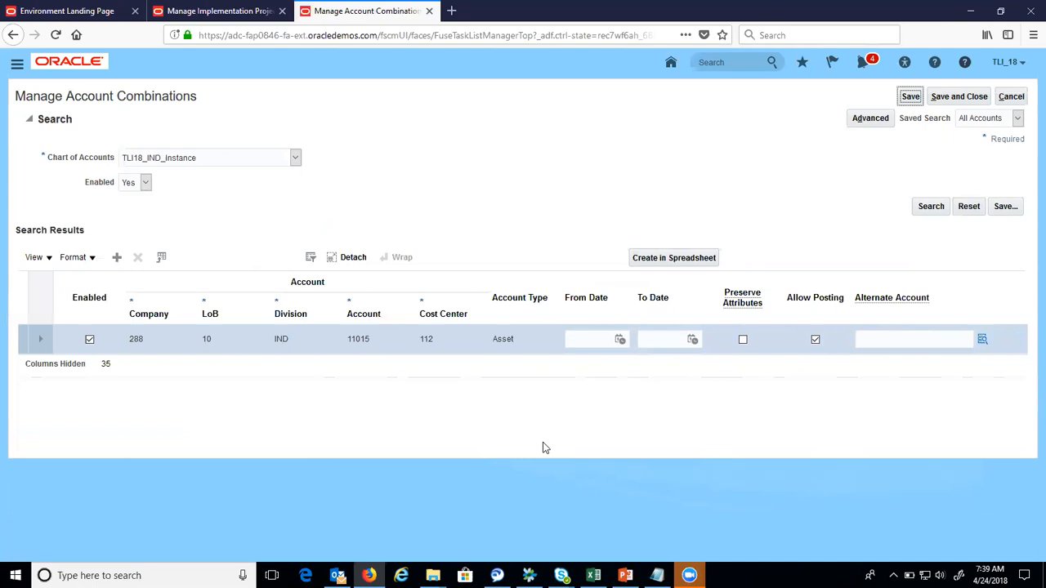
{"action": "left_click", "coordinate": [953, 98]}
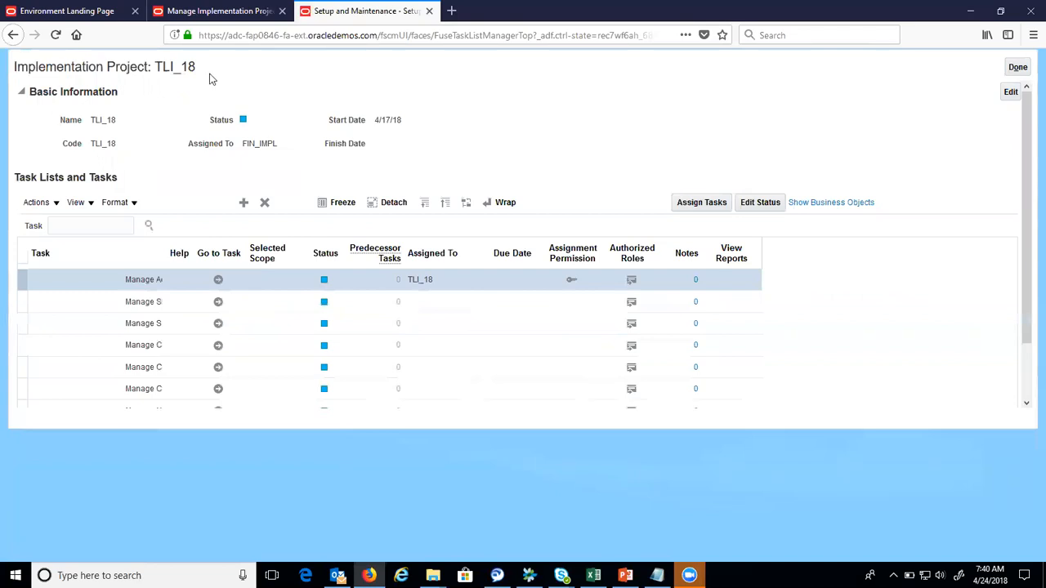
{"action": "left_click", "coordinate": [57, 38]}
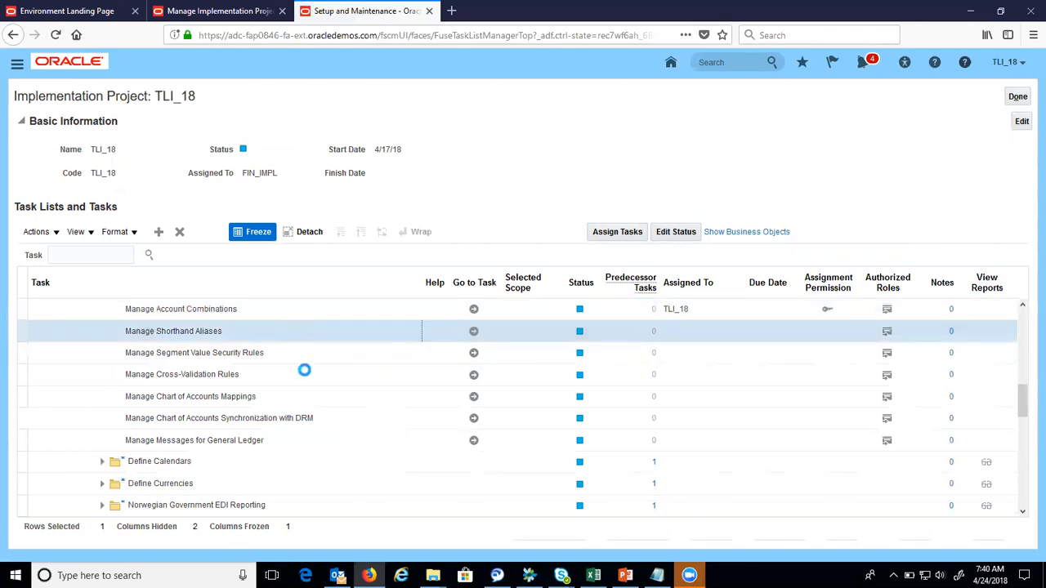
Step: Open the Manage Cross-Validation Rules task from the TLI_18 project's task list
{"action": "left_click", "coordinate": [305, 376]}
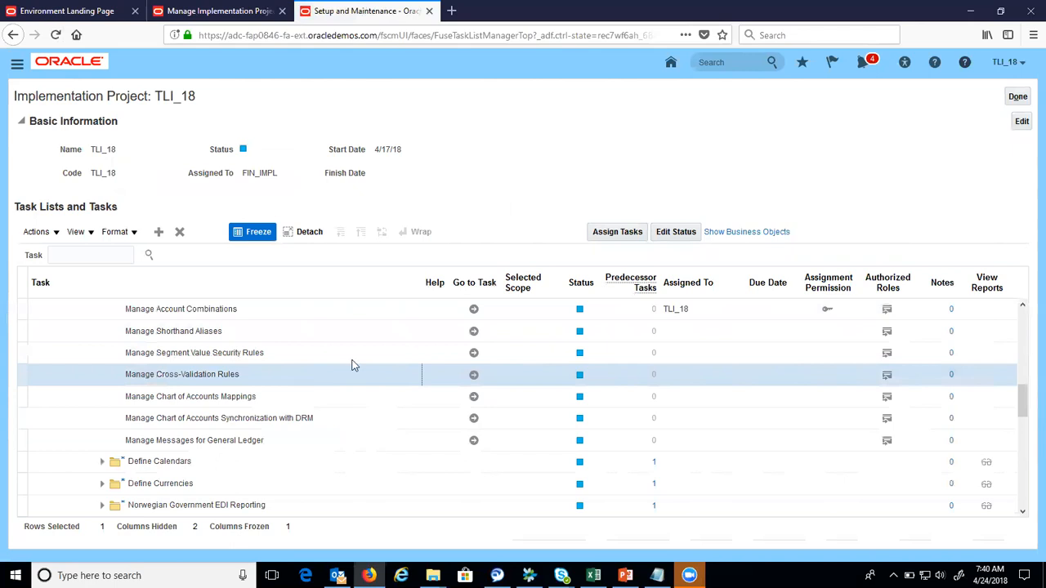
{"action": "left_click", "coordinate": [339, 316]}
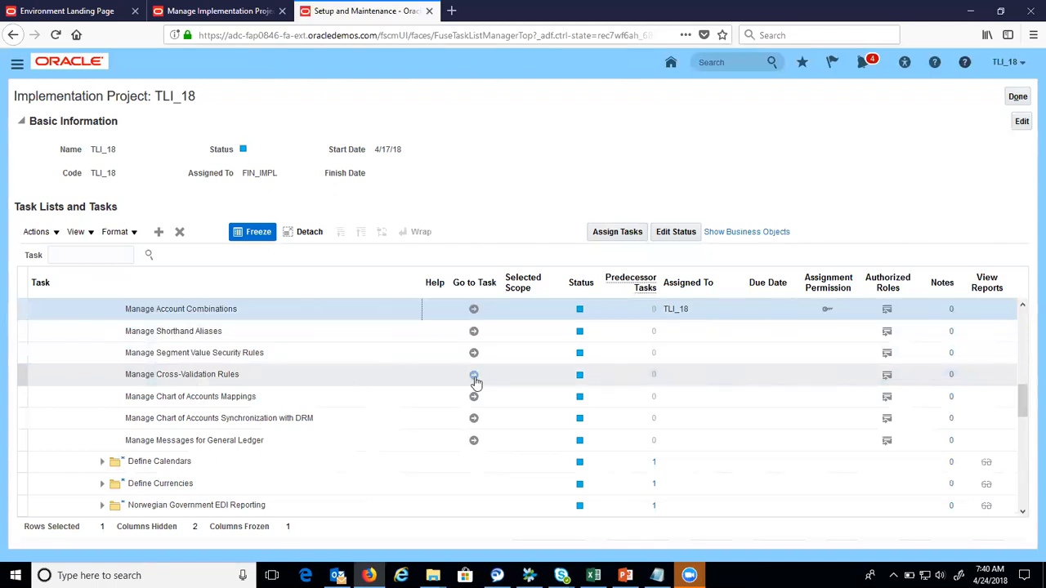
{"action": "left_click", "coordinate": [474, 376]}
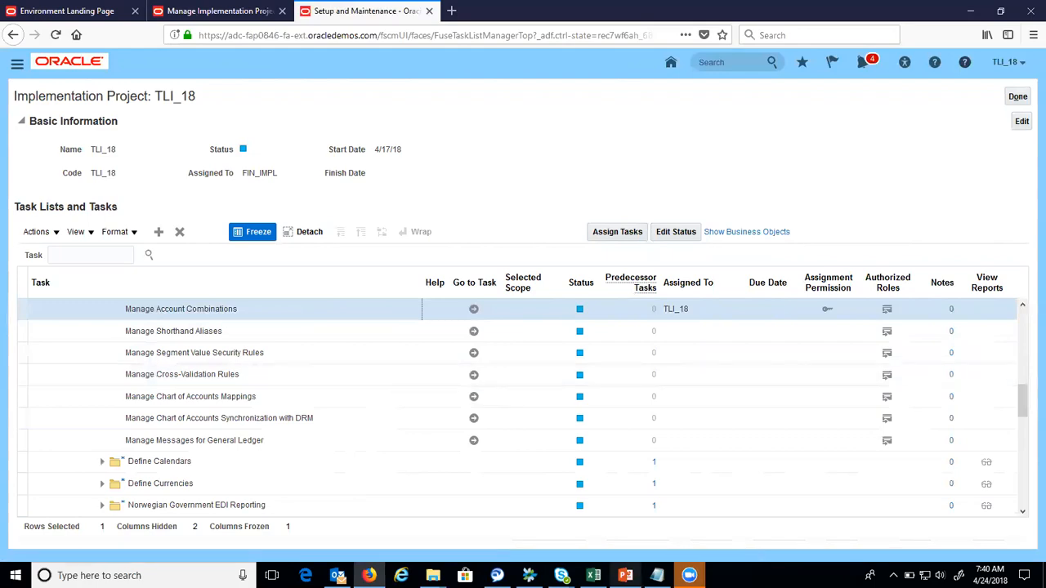
Step: Switch to PowerPoint to view the Cross Validation Rules slide, and start Excel with a maximized blank workbook
{"action": "left_click", "coordinate": [626, 576]}
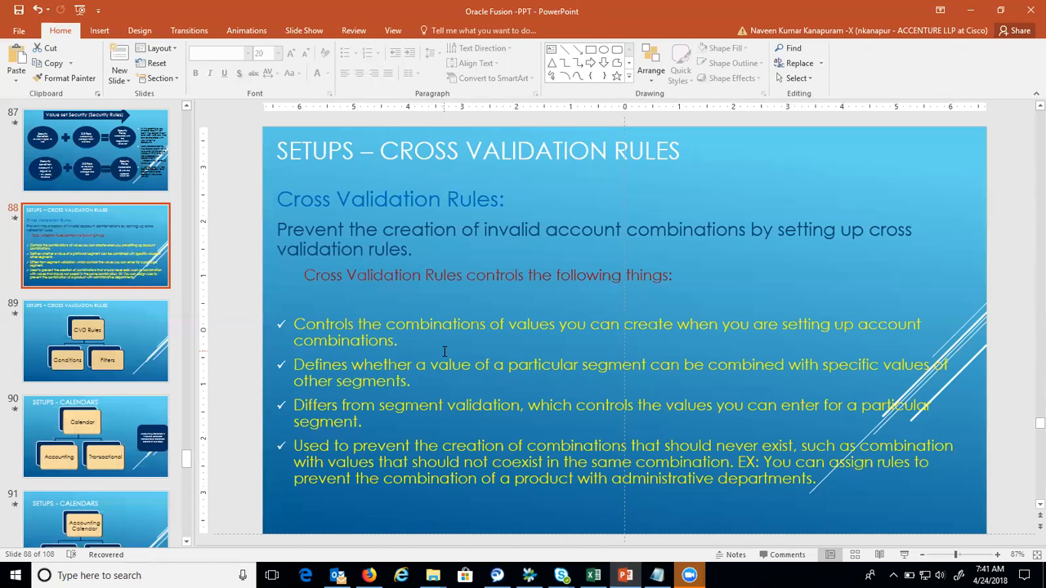
{"action": "left_click", "coordinate": [164, 575]}
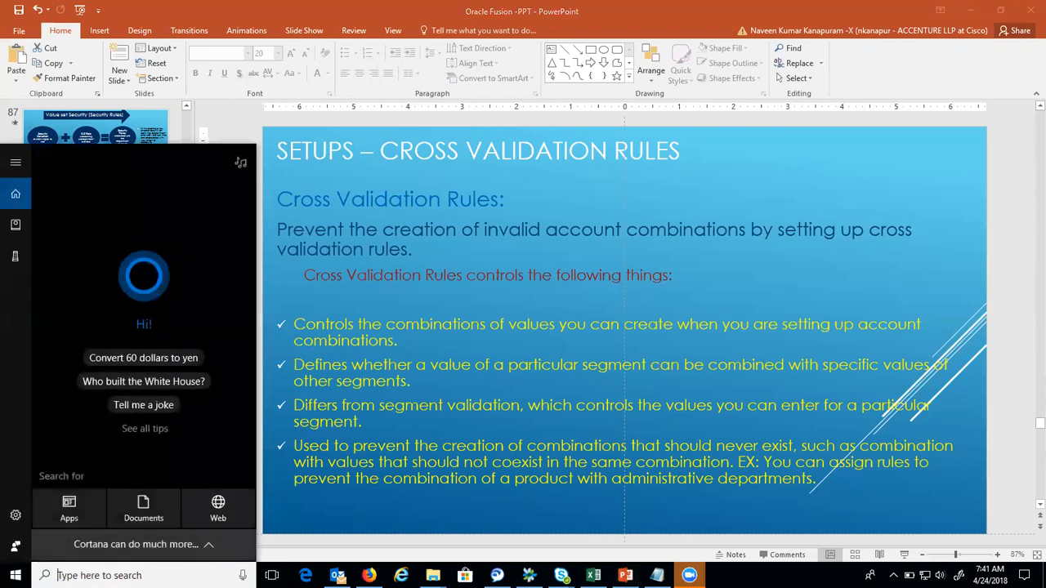
{"action": "type", "text": "excel"}
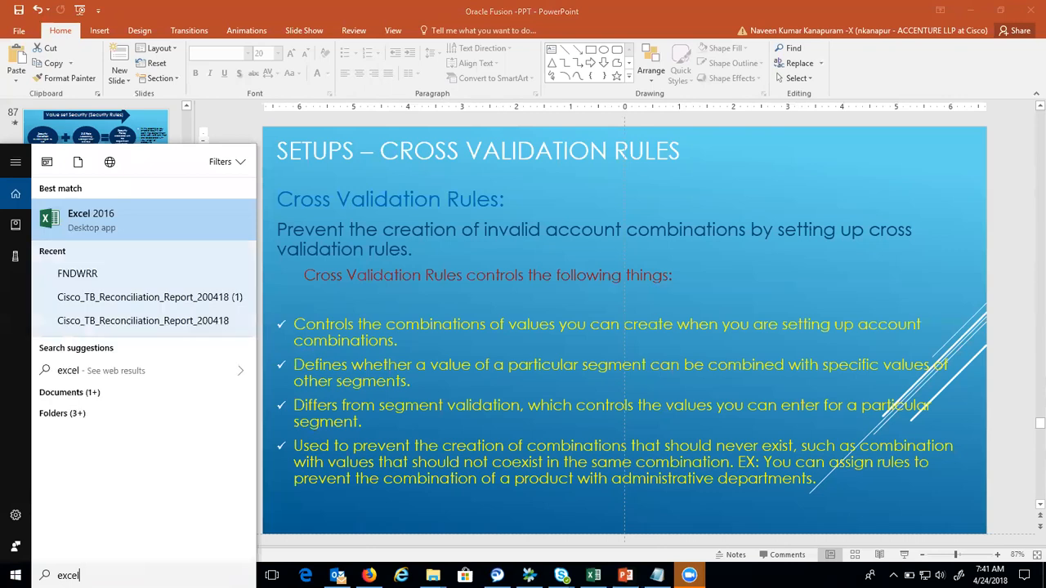
{"action": "key", "text": "Return"}
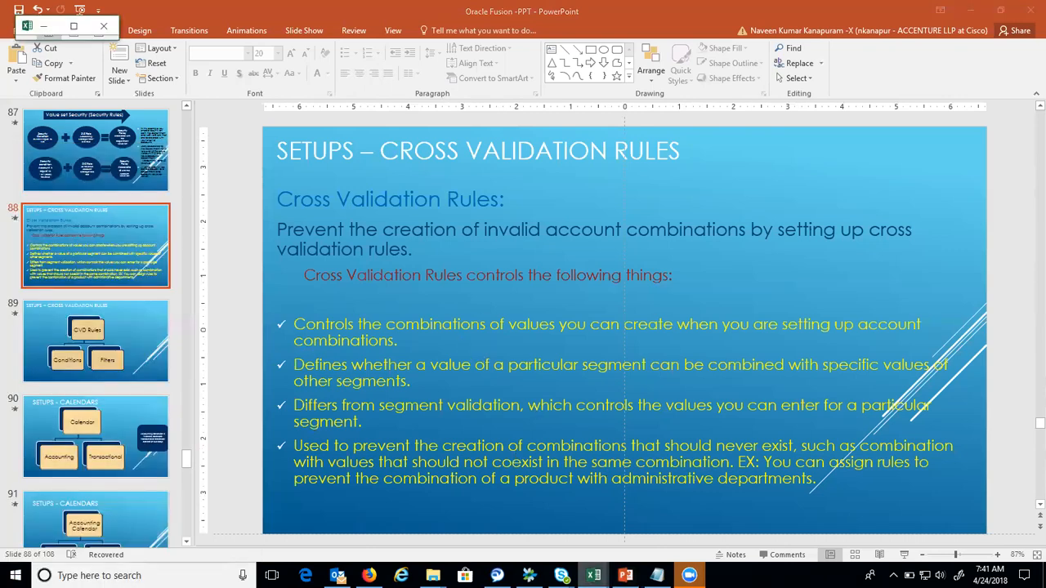
{"action": "left_click", "coordinate": [74, 28]}
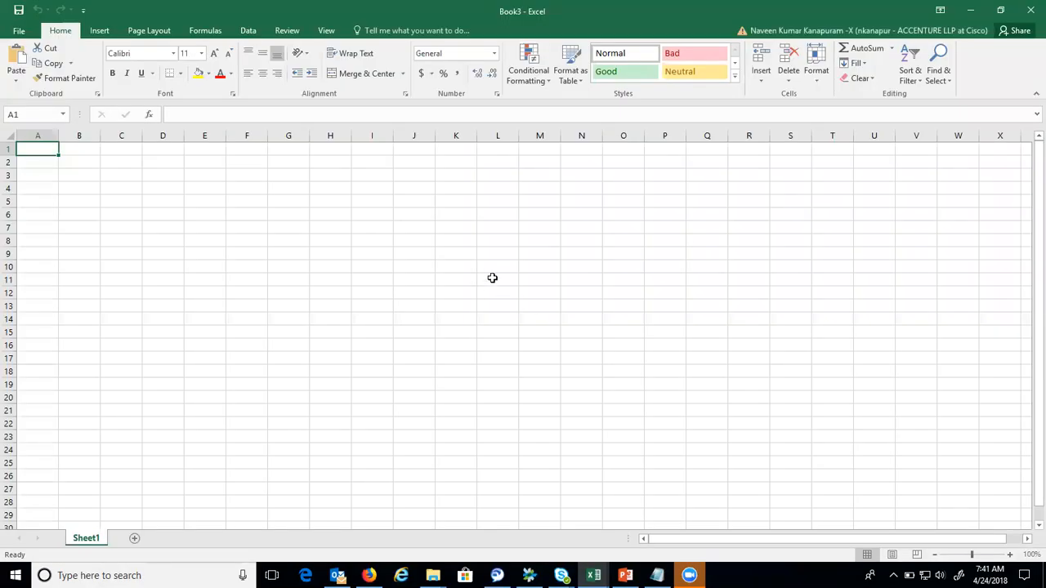
Step: Enter the segment headings "divisions" in cell L11 and "LoB" in cell O11
{"action": "left_click", "coordinate": [492, 278]}
{"action": "type", "text": "division s"}
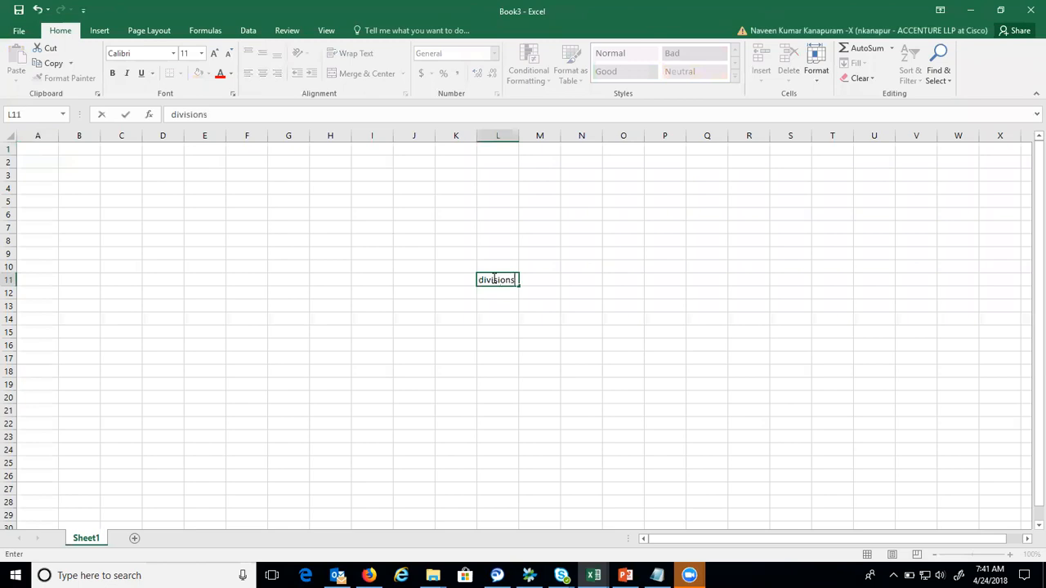
{"action": "key", "text": "Tab"}
{"action": "key", "text": "Tab"}
{"action": "key", "text": "Tab"}
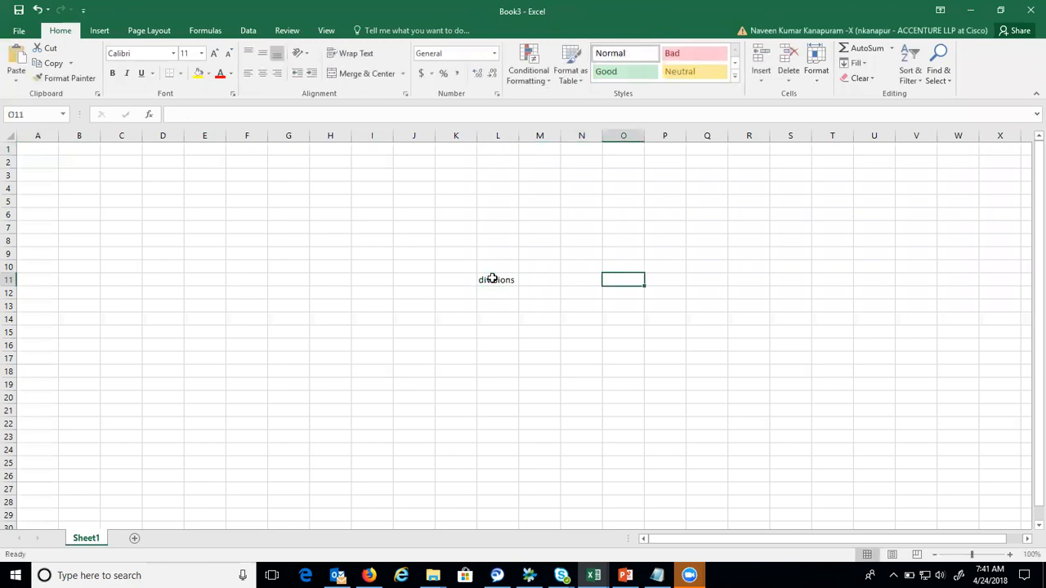
{"action": "type", "text": "LoB"}
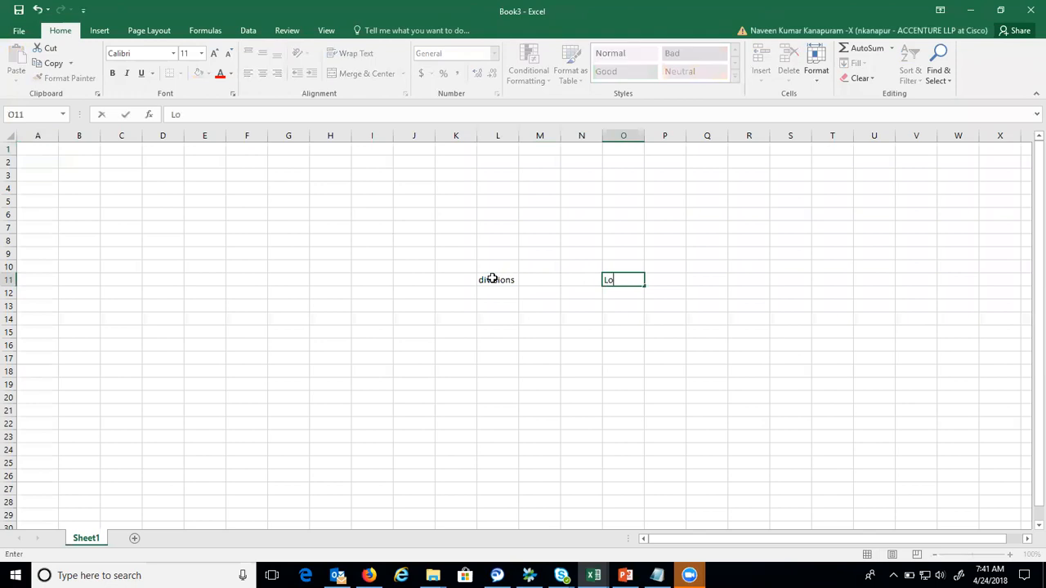
Step: Widen columns L and O, which hold the divisions and LoB headings, to well over twice their default width
{"action": "left_click", "coordinate": [513, 131]}
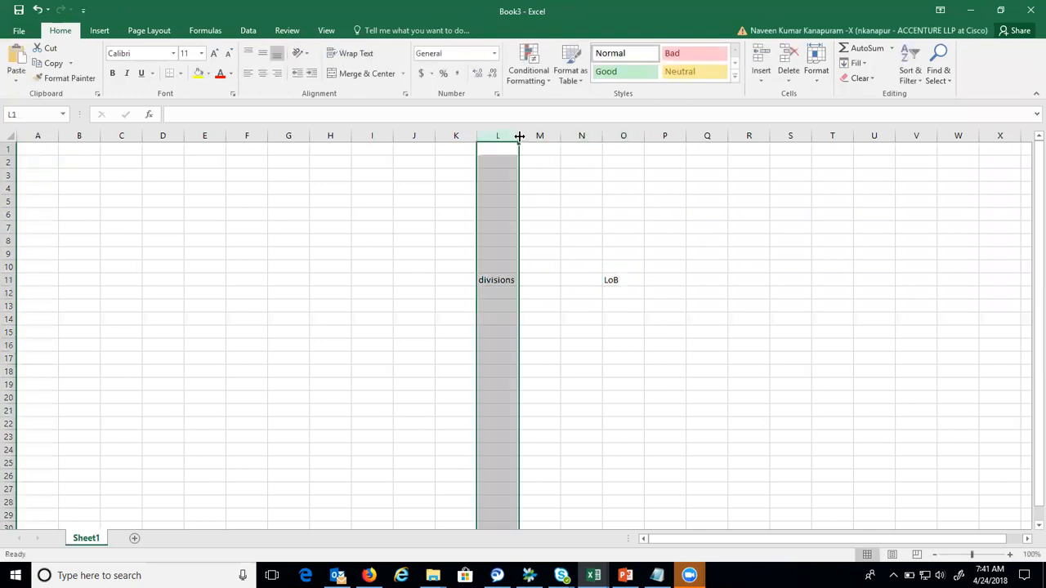
{"action": "left_click_drag", "start_coordinate": [518, 134], "coordinate": [590, 134]}
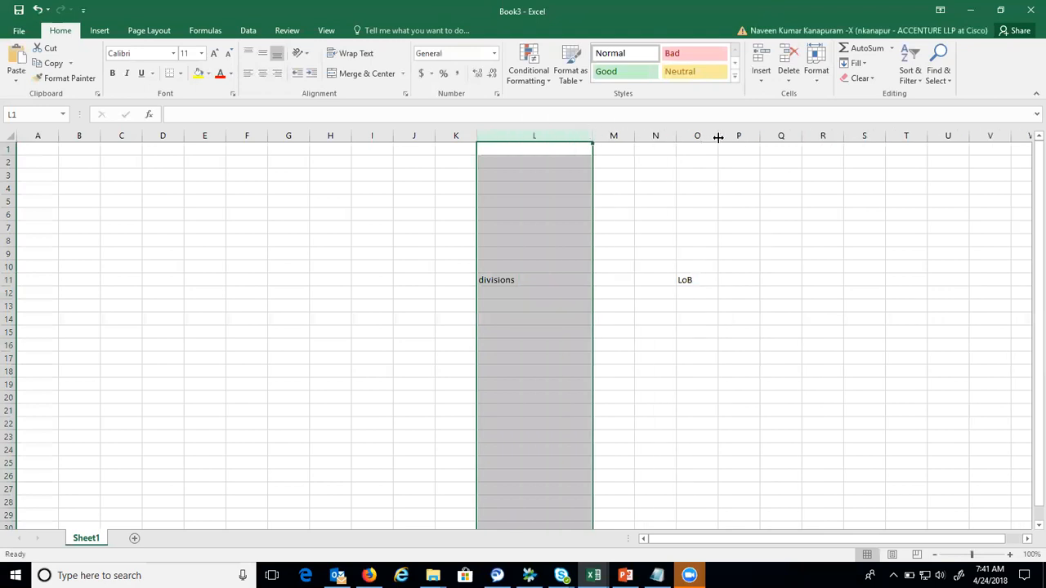
{"action": "left_click_drag", "start_coordinate": [718, 135], "coordinate": [825, 144]}
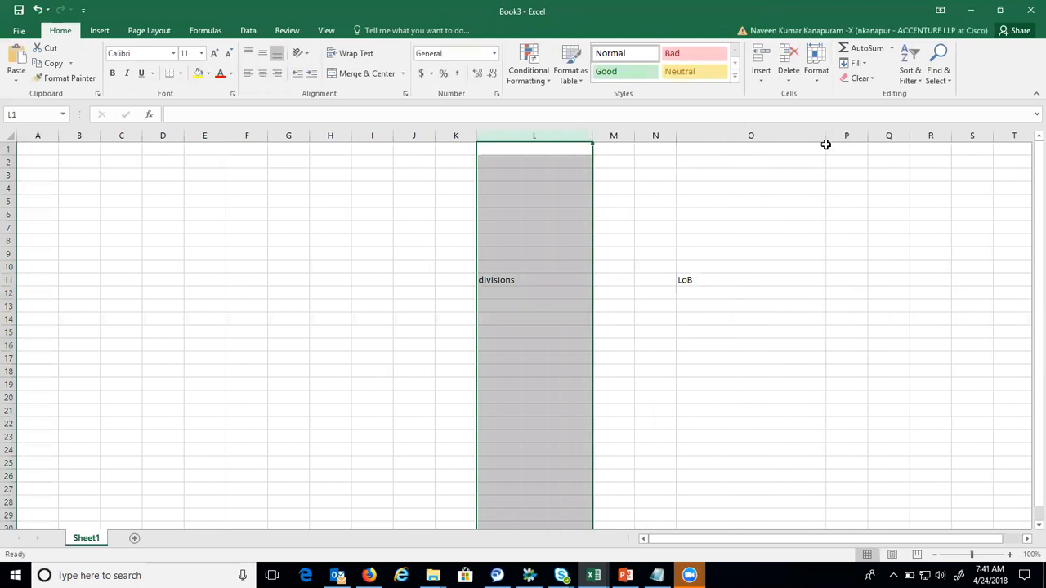
Step: Enter the labels "Condition" in cell L14 and "Policy" in cell N14 below the segment headings
{"action": "left_click", "coordinate": [507, 292]}
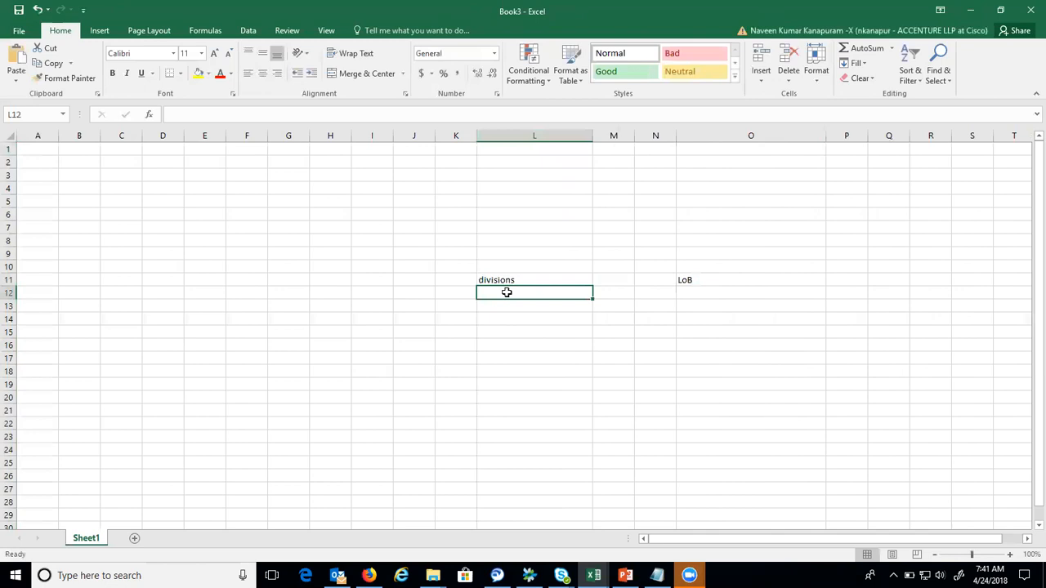
{"action": "key", "text": "Down"}
{"action": "key", "text": "Down"}
{"action": "type", "text": "C"}
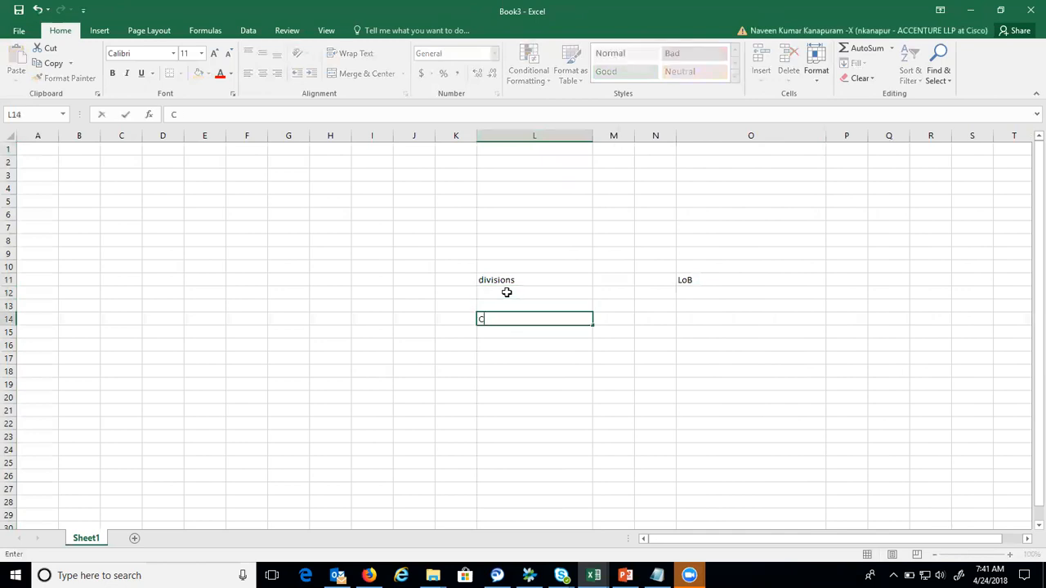
{"action": "type", "text": "ondition"}
{"action": "key", "text": "Tab"}
{"action": "key", "text": "Tab"}
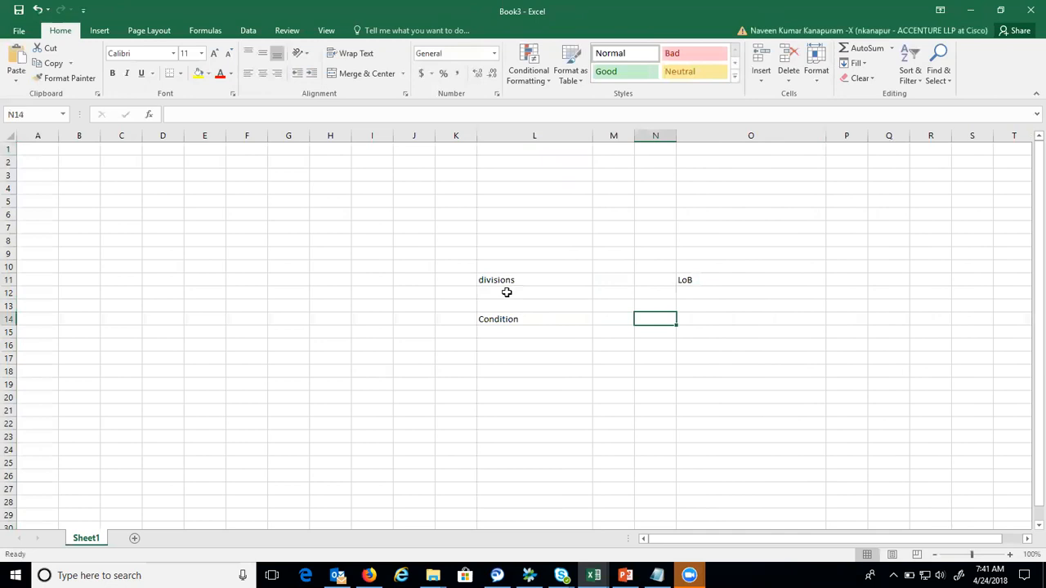
{"action": "type", "text": "Policy"}
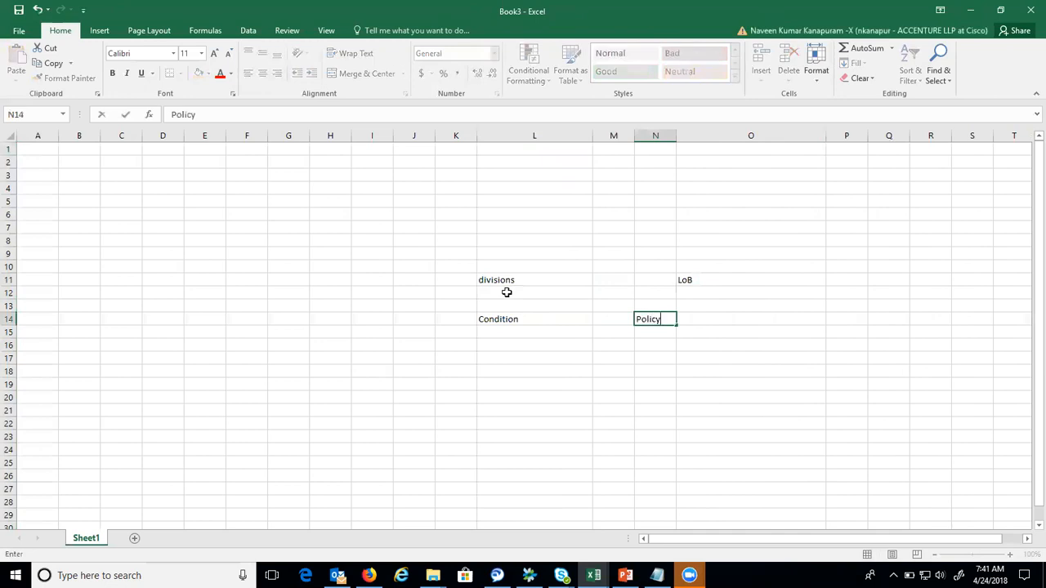
{"action": "key", "text": "Return"}
Step: Enter the example rule values: IND under Condition in L16 and 10 under Policy in N16
{"action": "key", "text": "Return"}
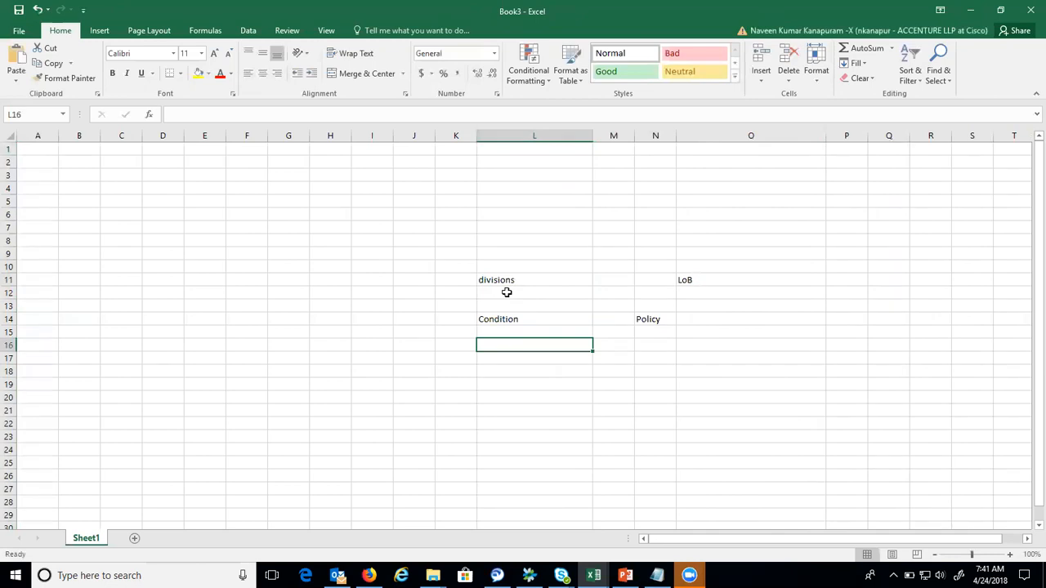
{"action": "type", "text": "IND"}
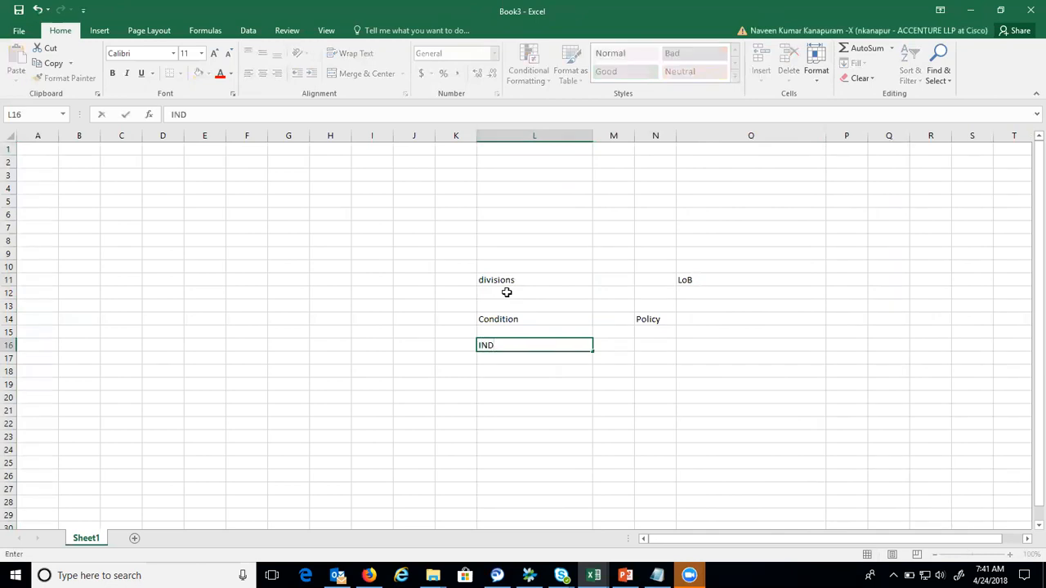
{"action": "key", "text": "Tab"}
{"action": "key", "text": "Tab"}
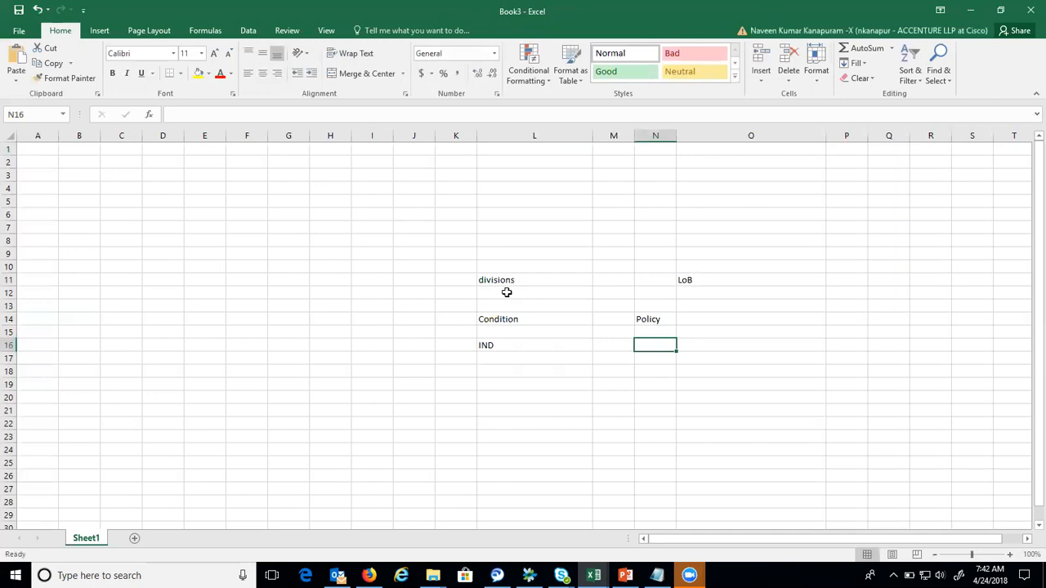
{"action": "type", "text": "10"}
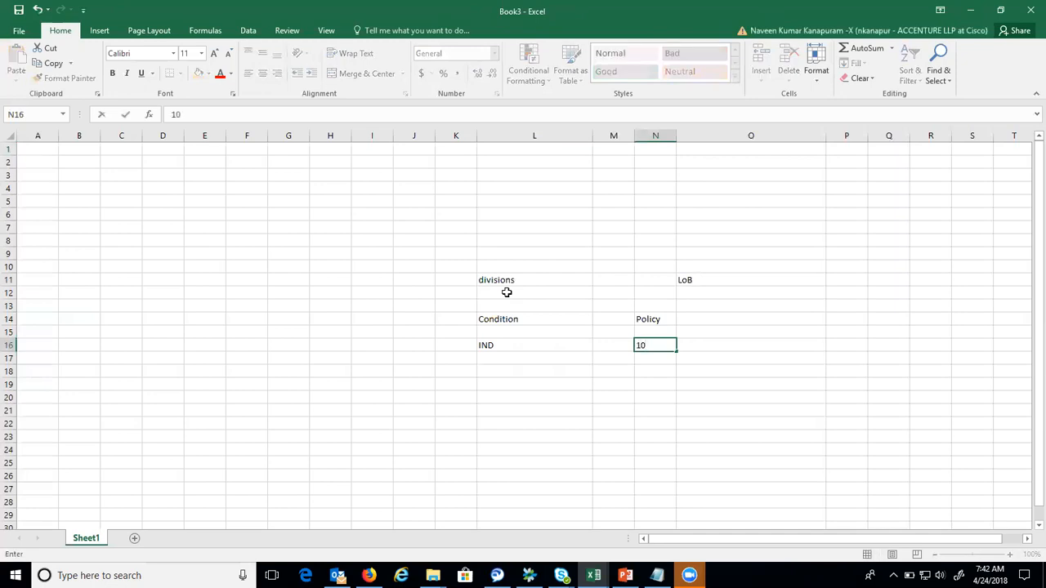
{"action": "key", "text": "Return"}
{"action": "key", "text": "Up"}
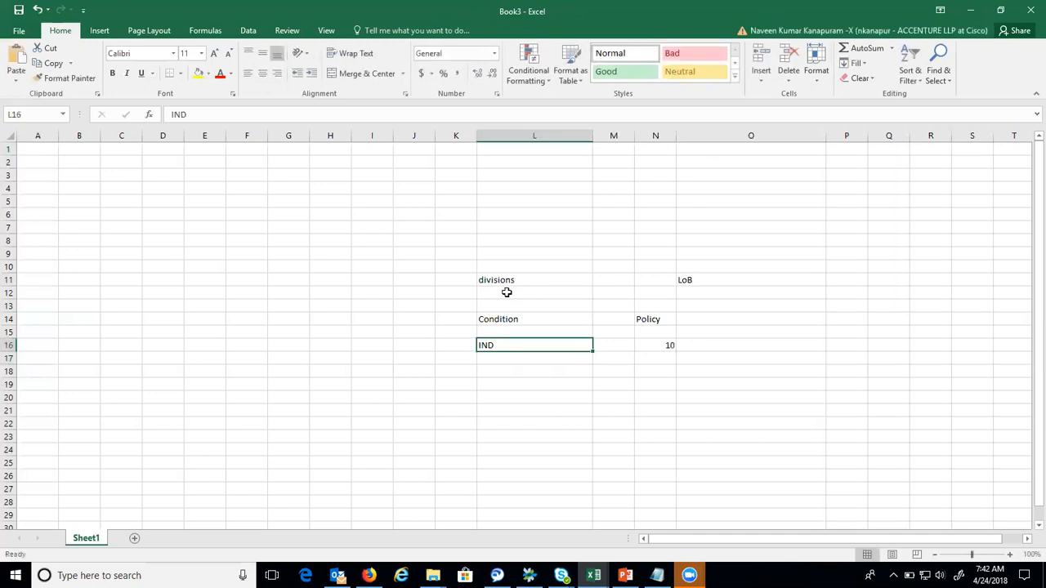
{"action": "key", "text": "Right"}
{"action": "key", "text": "Right"}
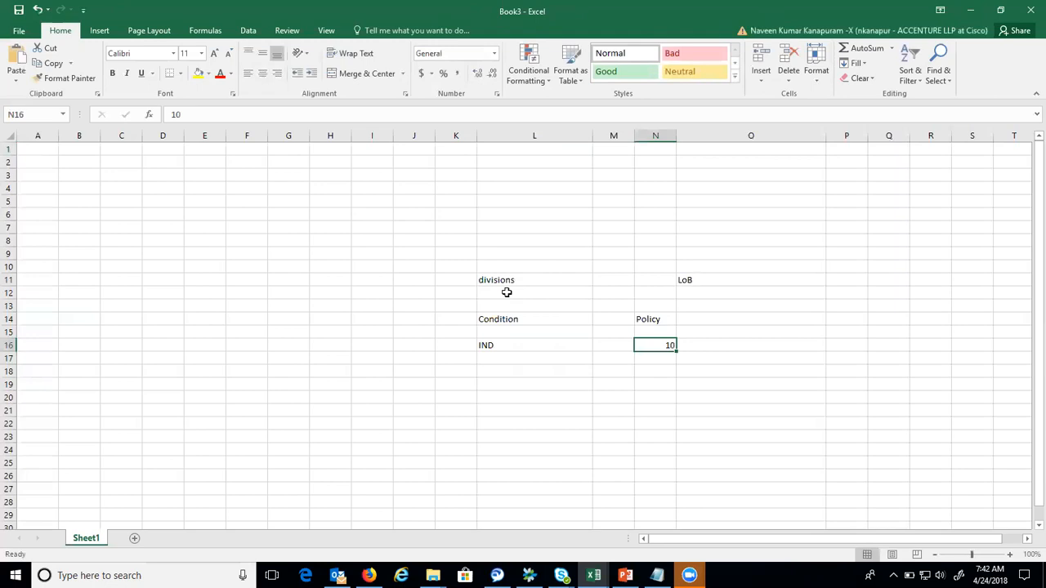
{"action": "key", "text": "Down"}
{"action": "key", "text": "Down"}
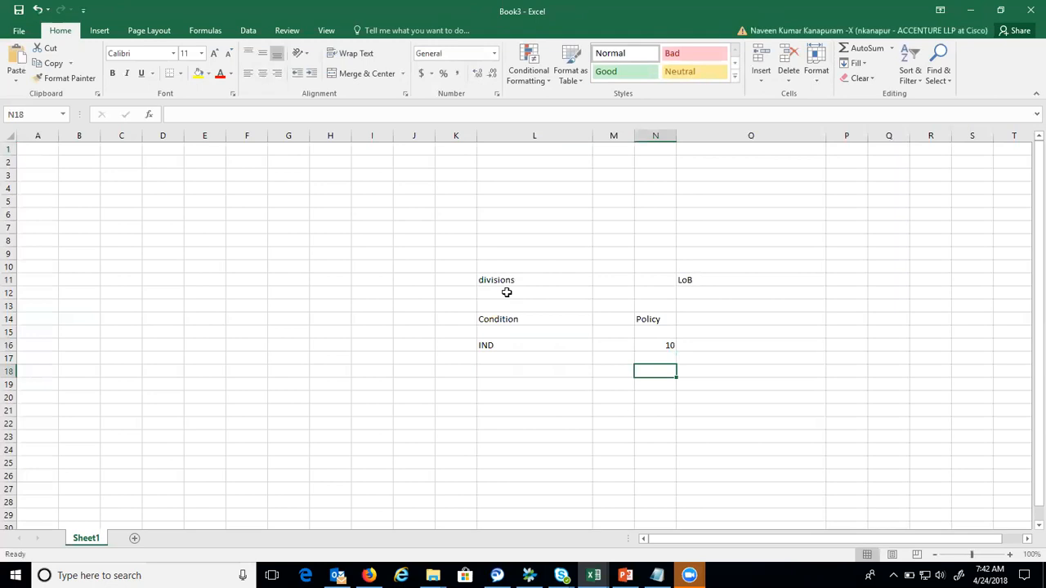
{"action": "key", "text": "Up"}
{"action": "key", "text": "Up"}
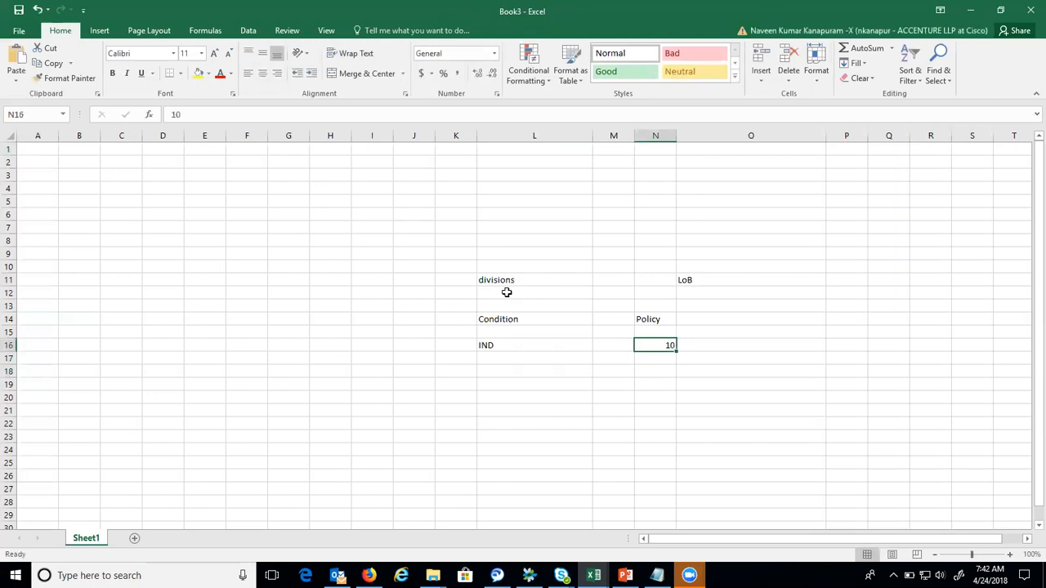
Step: Review the example rule's Condition and Policy values in row 16 against the divisions and LoB headings
{"action": "key", "text": "Left"}
{"action": "key", "text": "Left"}
{"action": "key", "text": "Left"}
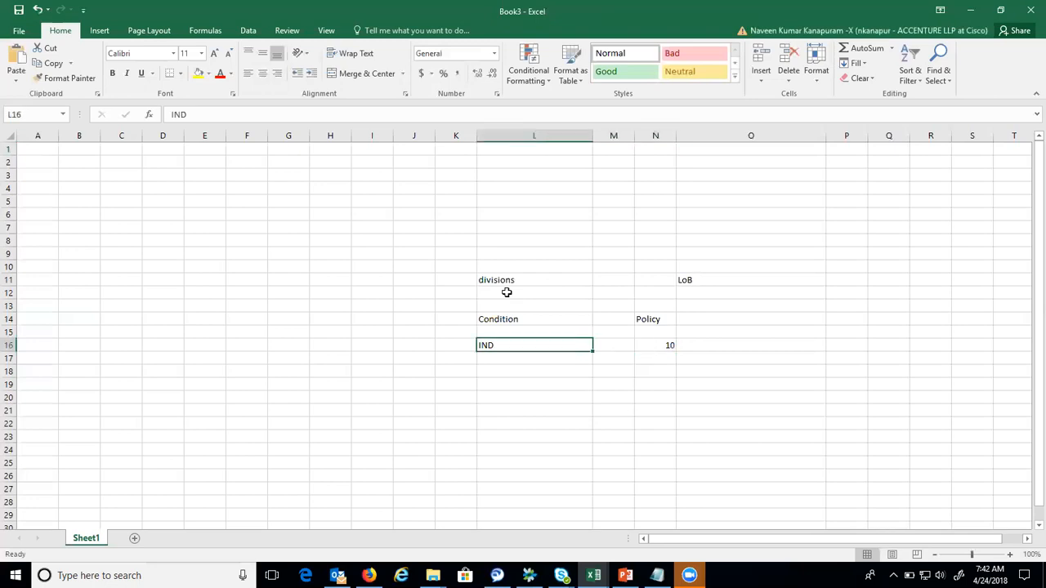
{"action": "key", "text": "Right"}
{"action": "key", "text": "Right"}
{"action": "key", "text": "Right"}
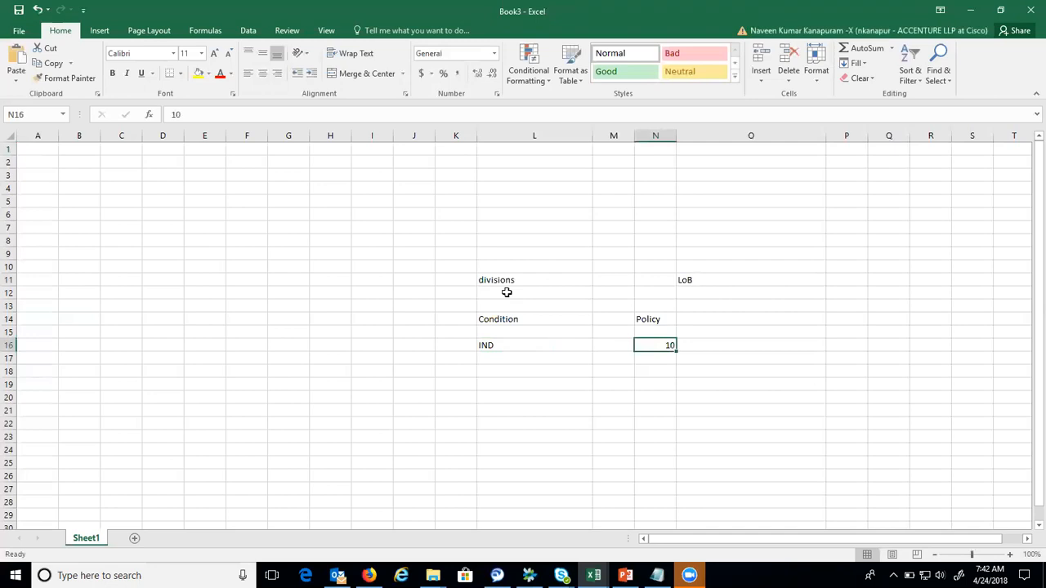
{"action": "key", "text": "Down"}
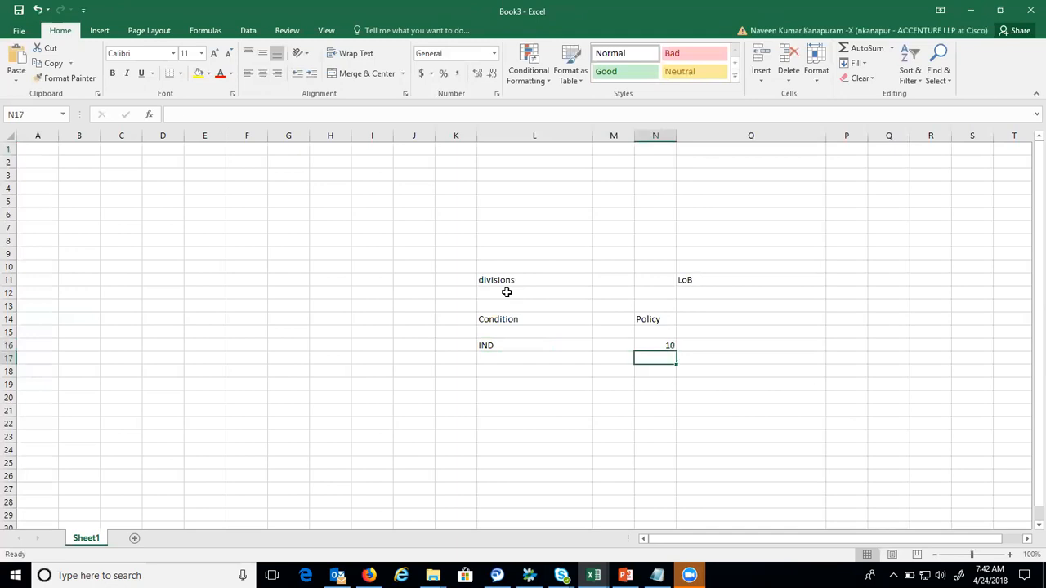
{"action": "key", "text": "Up"}
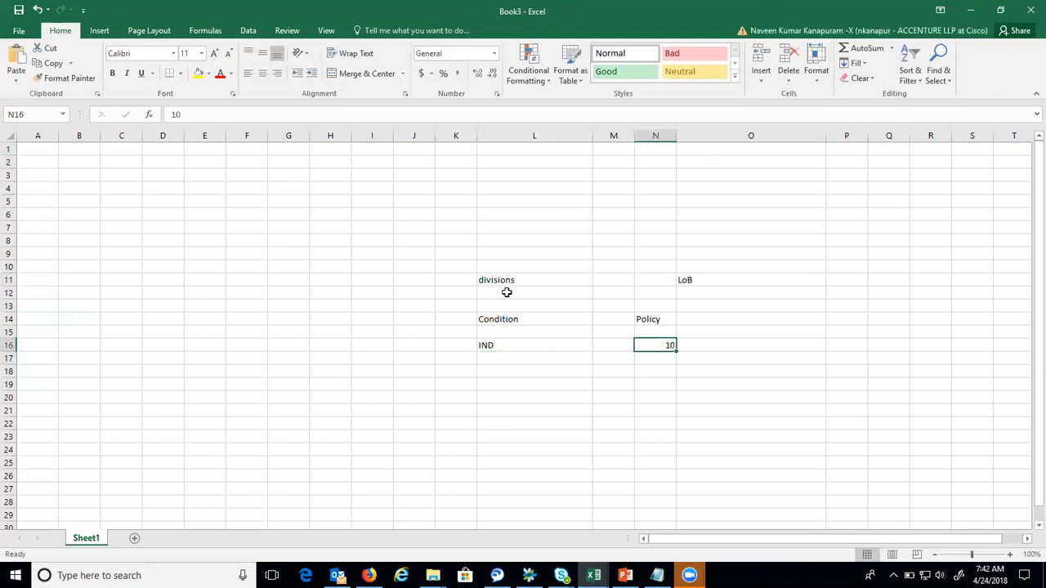
{"action": "key", "text": "Up"}
{"action": "key", "text": "Up"}
{"action": "key", "text": "Up"}
{"action": "key", "text": "Up"}
{"action": "key", "text": "Up"}
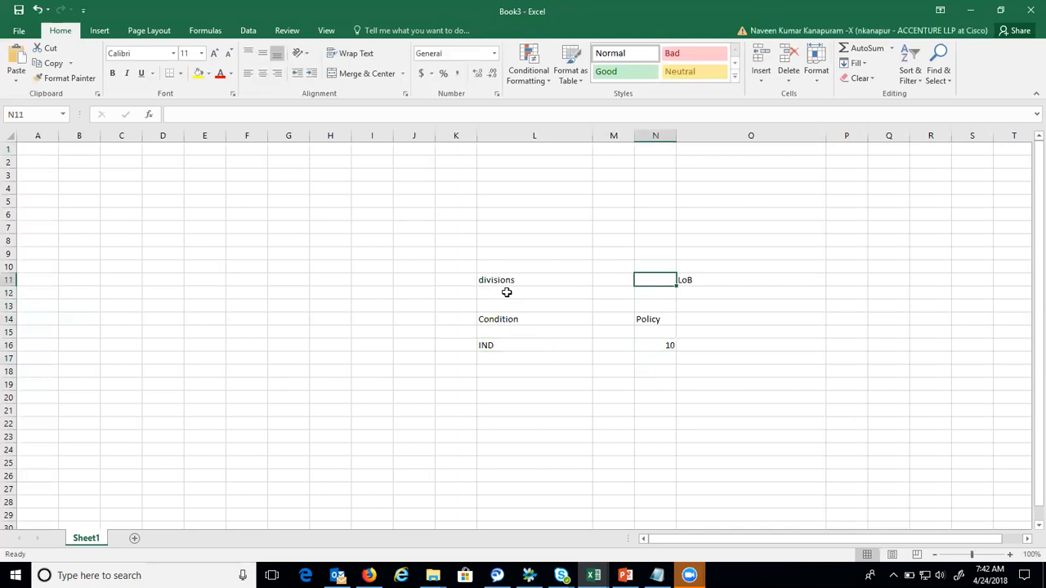
Step: Switch to the Oracle setup project in Firefox, open Manage Cross-Validation Rules, and select the TLI18_IND_Instance chart of accounts by searching for TLI
{"action": "key", "text": "alt+Tab"}
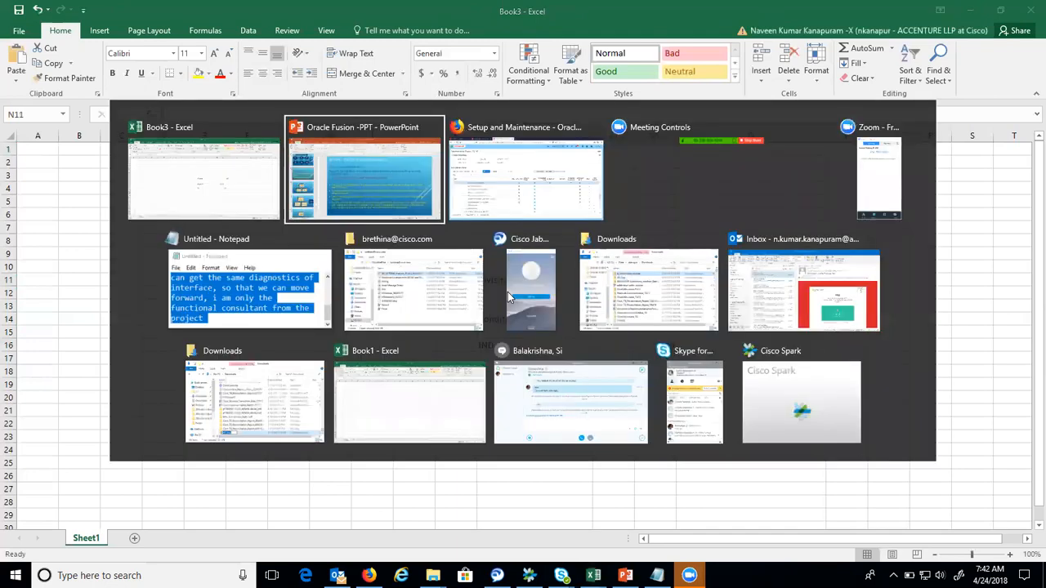
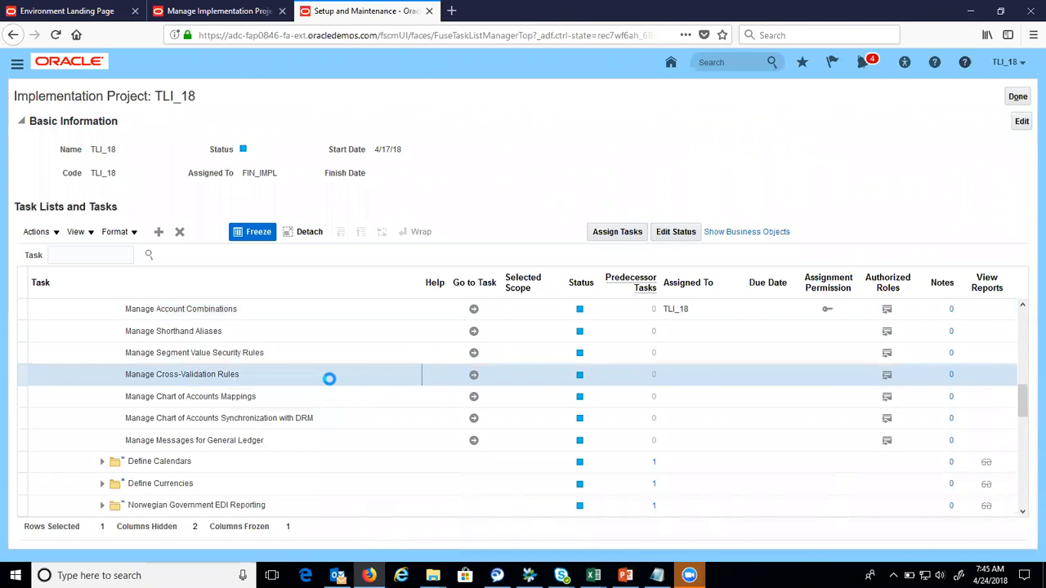
{"action": "left_click", "coordinate": [474, 376]}
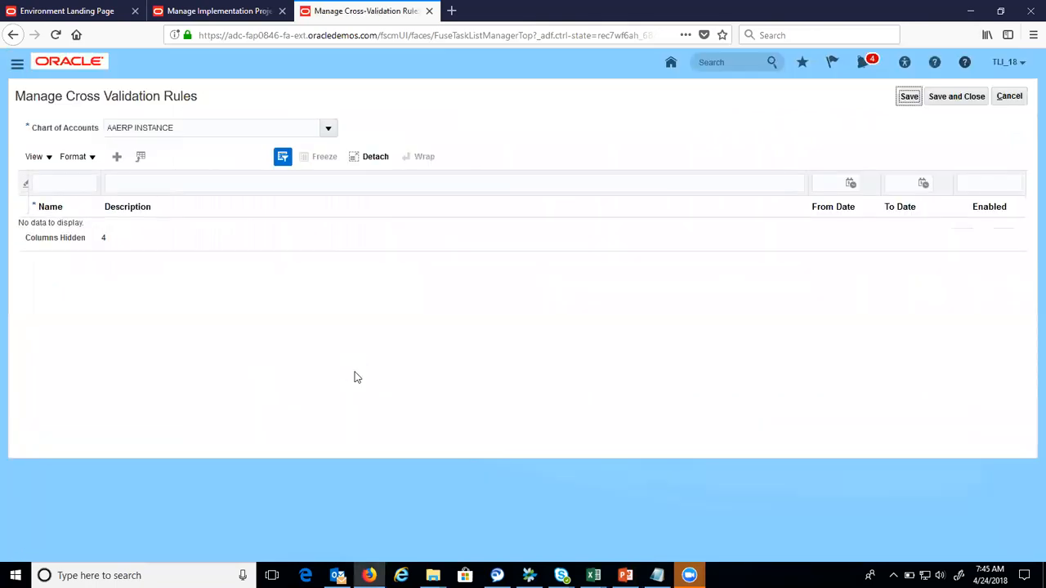
{"action": "left_click", "coordinate": [328, 132]}
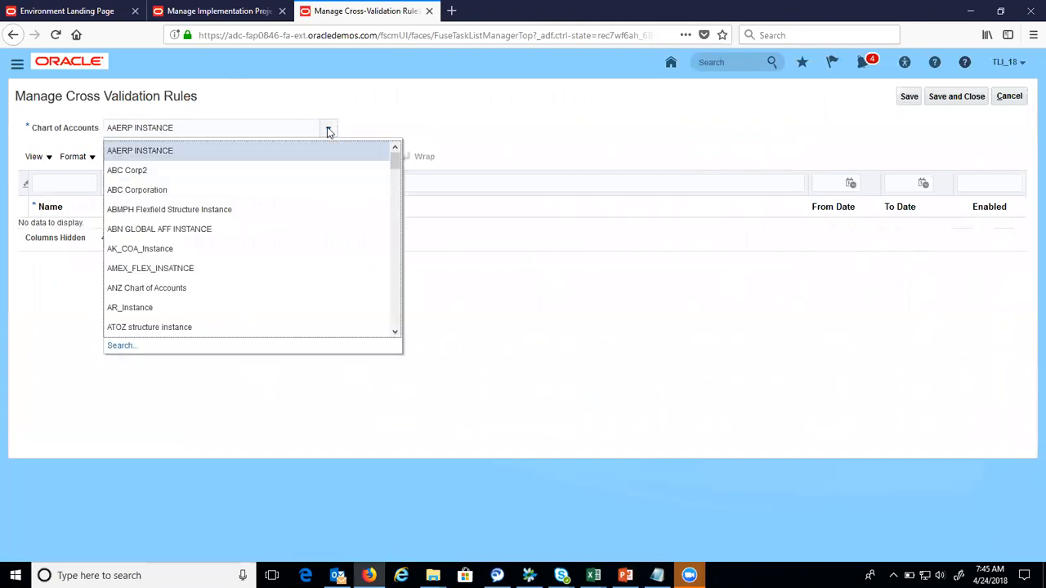
{"action": "left_click", "coordinate": [118, 346]}
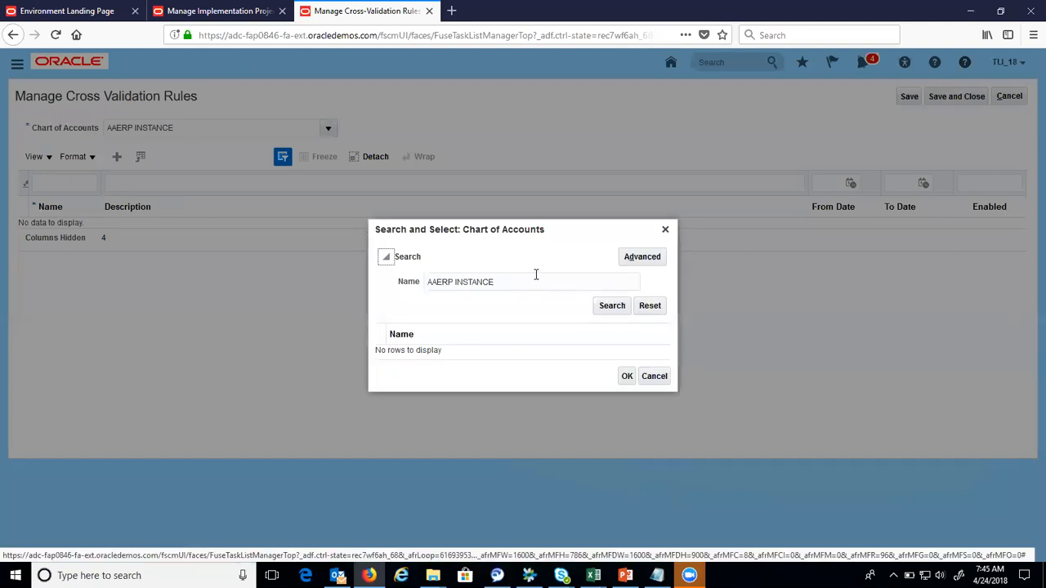
{"action": "key", "text": "BackSpace"}
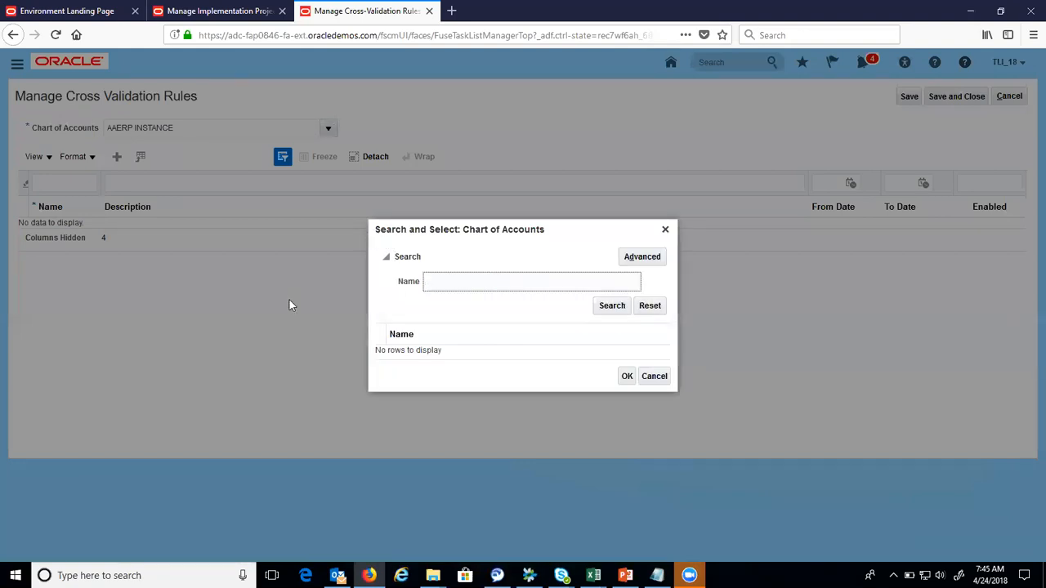
{"action": "type", "text": "TLI"}
{"action": "left_click", "coordinate": [620, 307]}
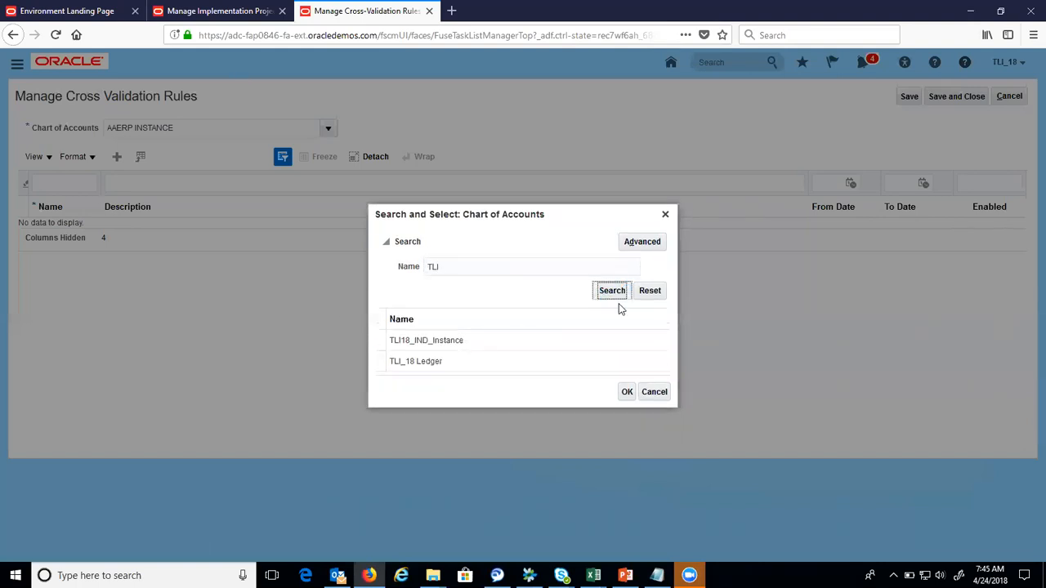
{"action": "left_click", "coordinate": [539, 338]}
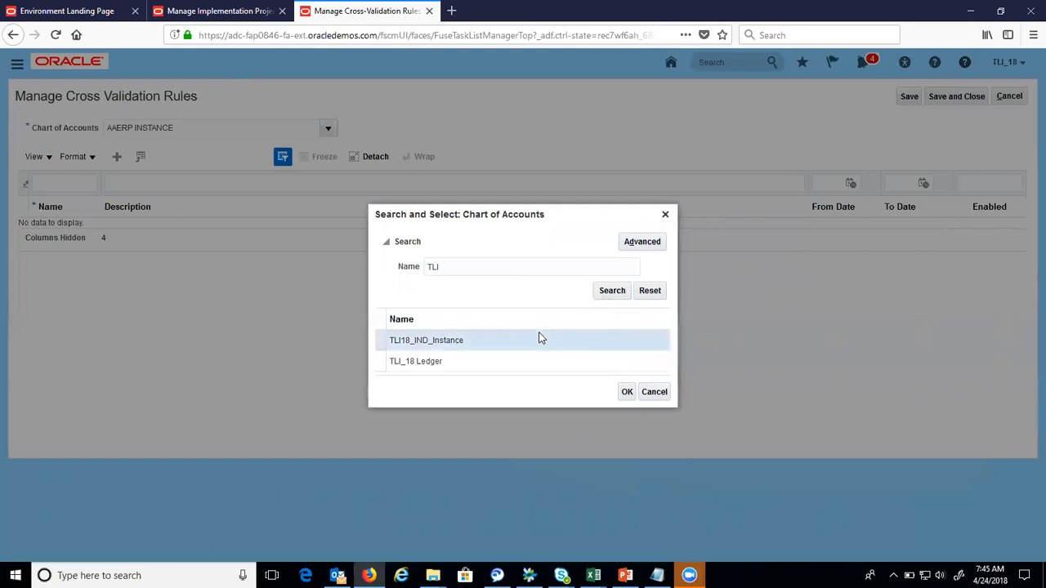
{"action": "left_click", "coordinate": [627, 392]}
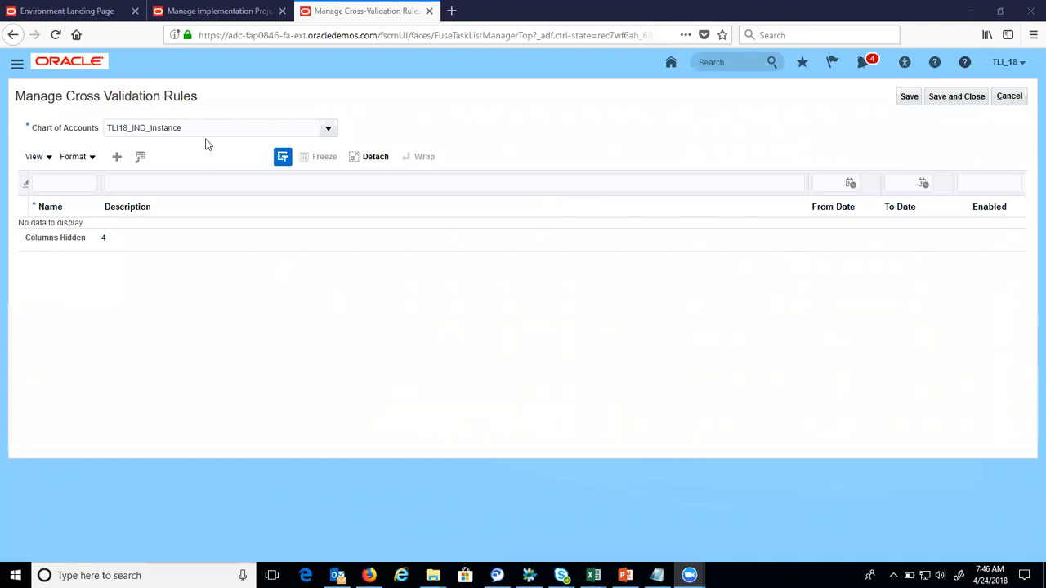
Step: Add a new cross-validation rule named TLI_INVALID
{"action": "left_click", "coordinate": [117, 157]}
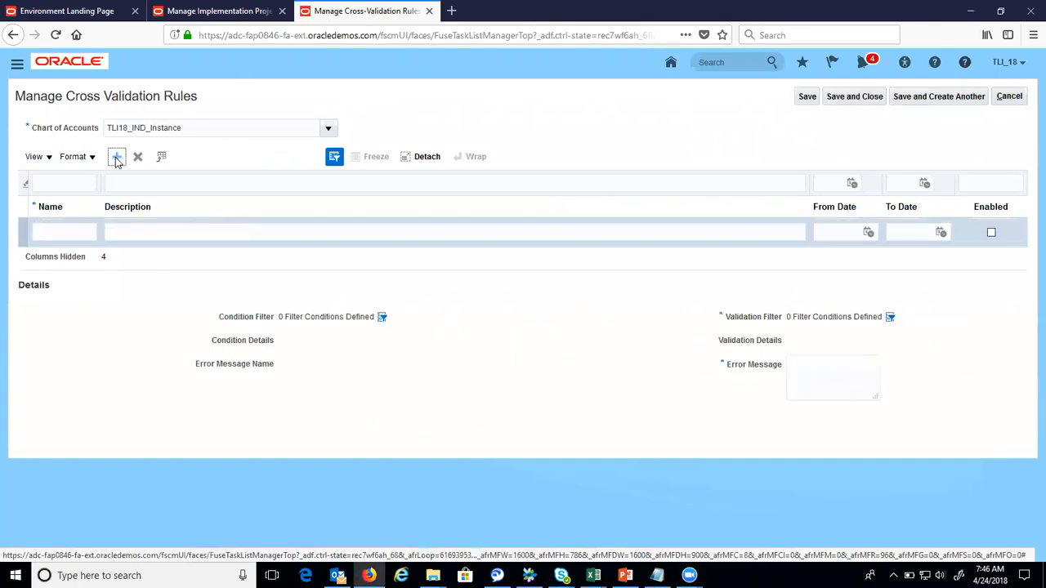
{"action": "left_click", "coordinate": [73, 233]}
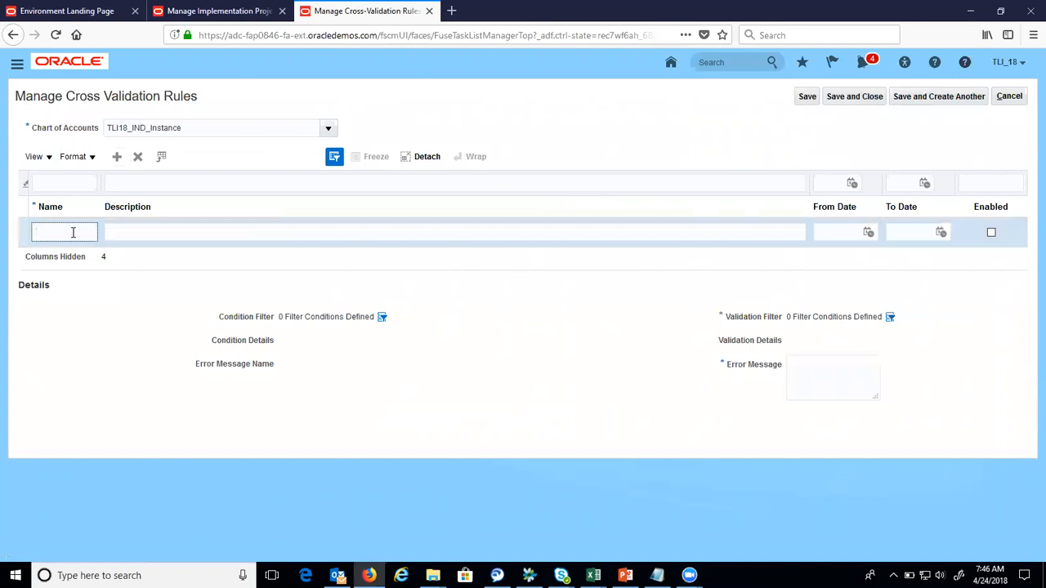
{"action": "type", "text": "TLI_I"}
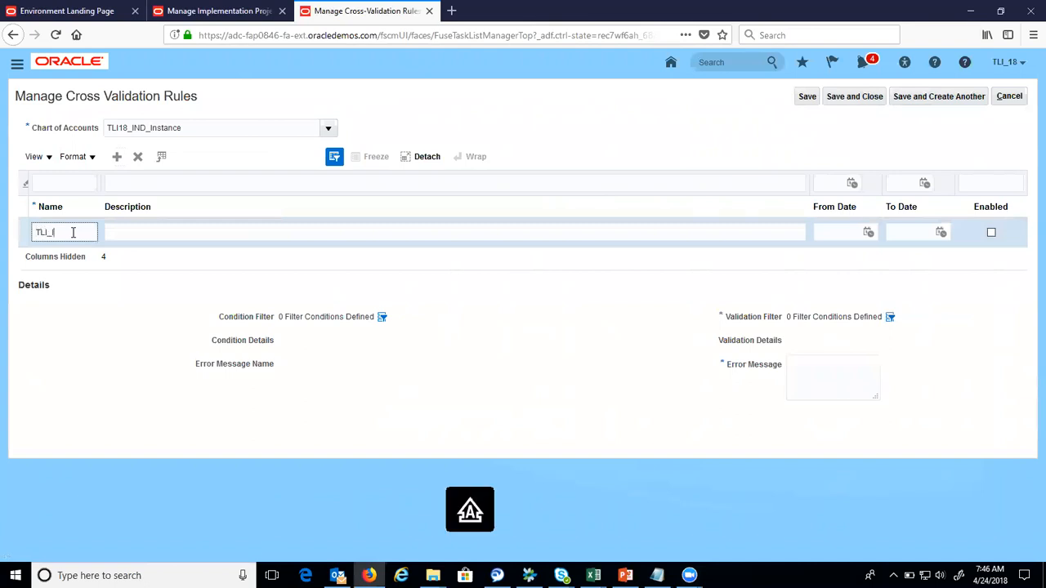
{"action": "type", "text": "NVALID"}
{"action": "key", "text": "Tab"}
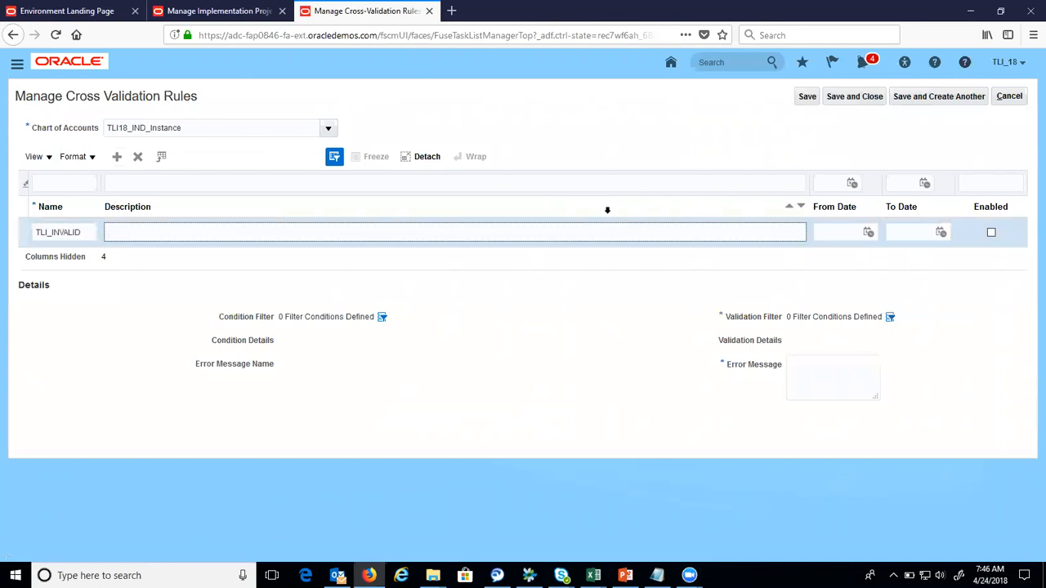
{"action": "key", "text": "shift+Tab"}
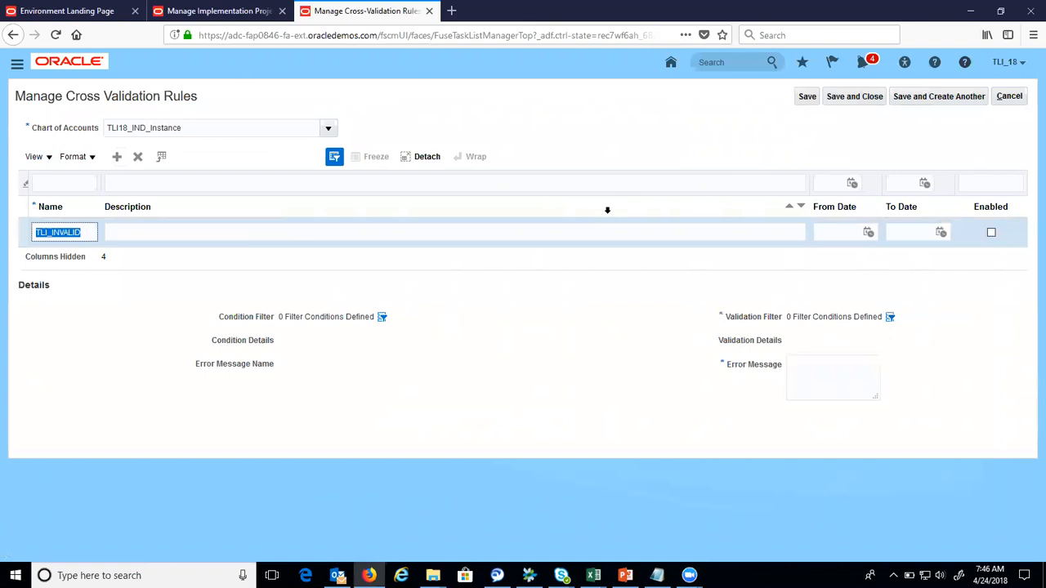
{"action": "key", "text": "Tab"}
Step: Give the TLI_INVALID rule the description "TLI_Invalid Combination" and enable it
{"action": "type", "text": "tli"}
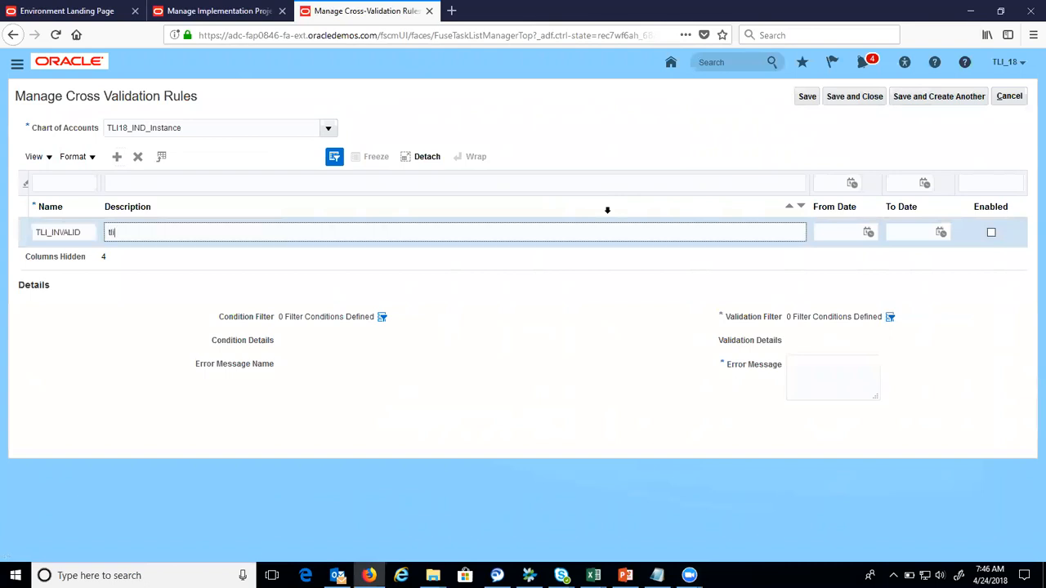
{"action": "key", "text": "BackSpace"}
{"action": "key", "text": "BackSpace"}
{"action": "key", "text": "BackSpace"}
{"action": "type", "text": "TLI"}
{"action": "key", "text": "Caps_Lock"}
{"action": "type", "text": "_Invalid Combination"}
{"action": "key", "text": "Tab"}
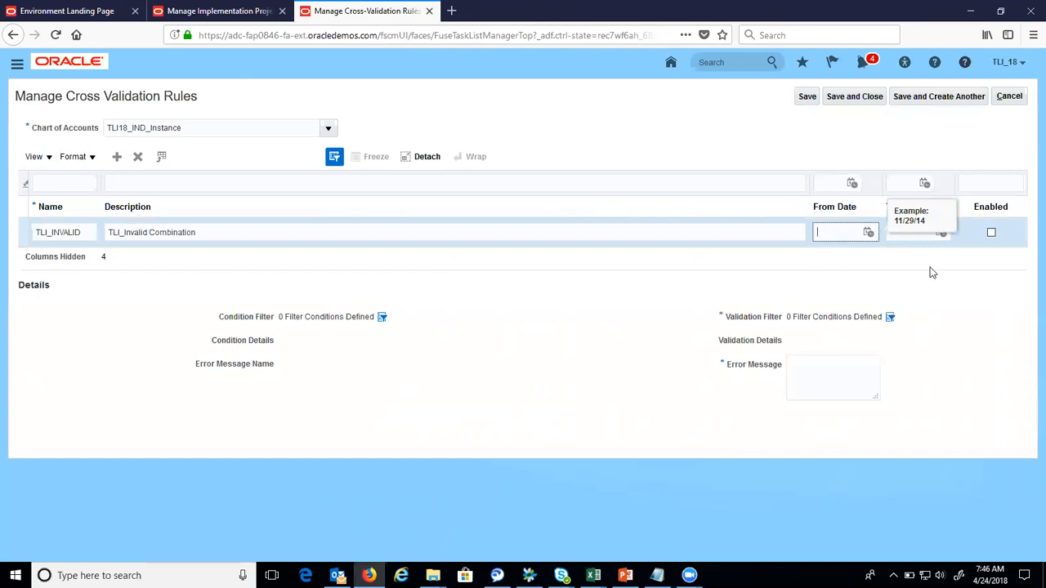
{"action": "left_click", "coordinate": [991, 232]}
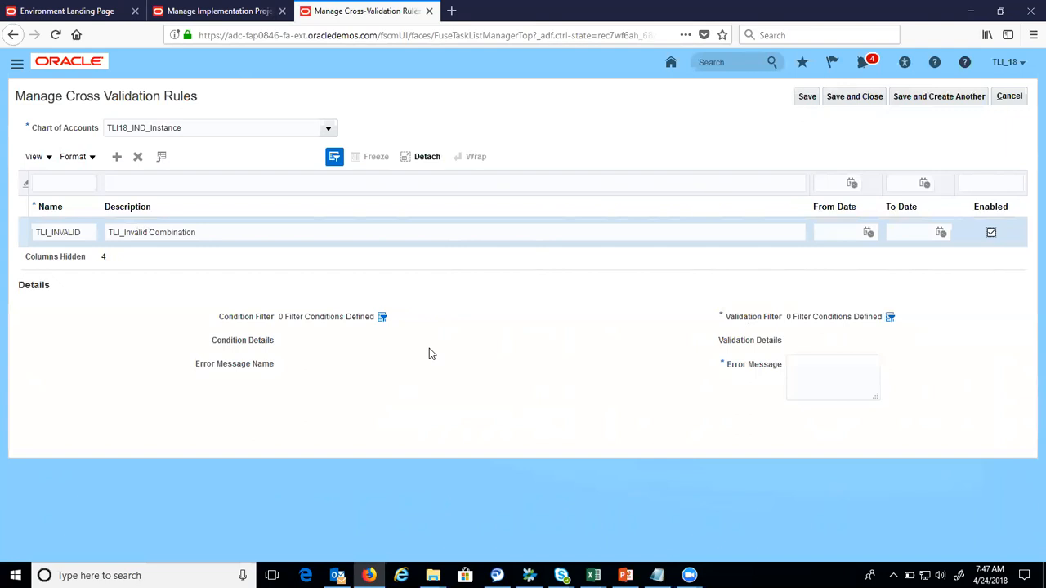
Step: Define the rule's condition filter as LoB Equals 10 (None)
{"action": "left_click", "coordinate": [381, 317]}
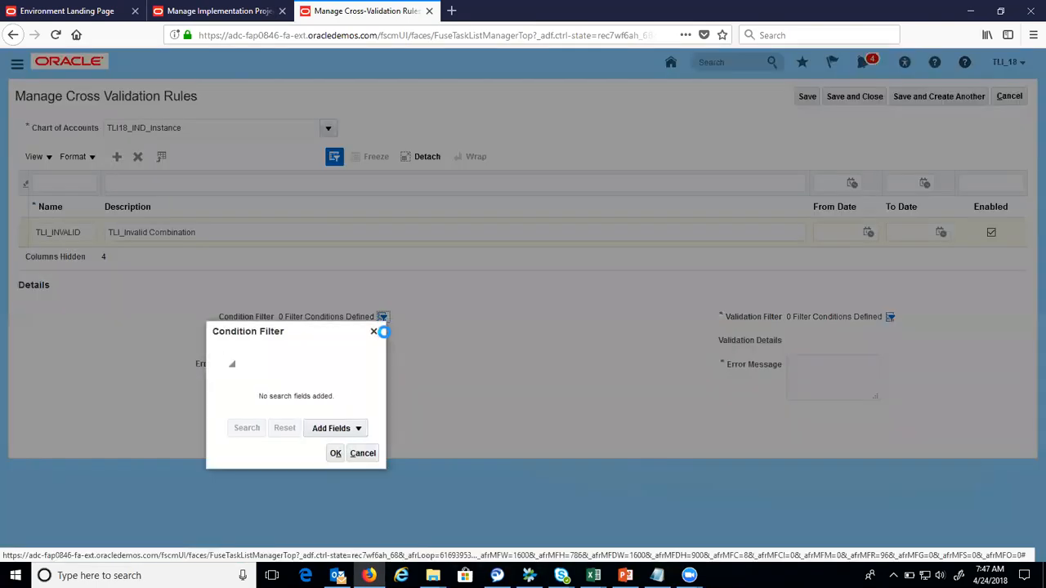
{"action": "left_click", "coordinate": [359, 429]}
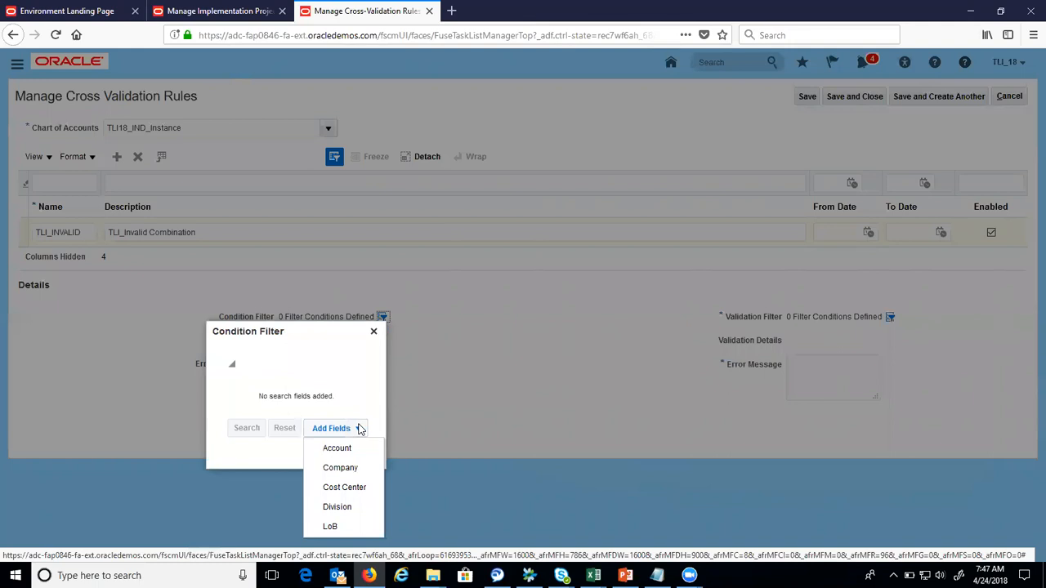
{"action": "left_click", "coordinate": [331, 527]}
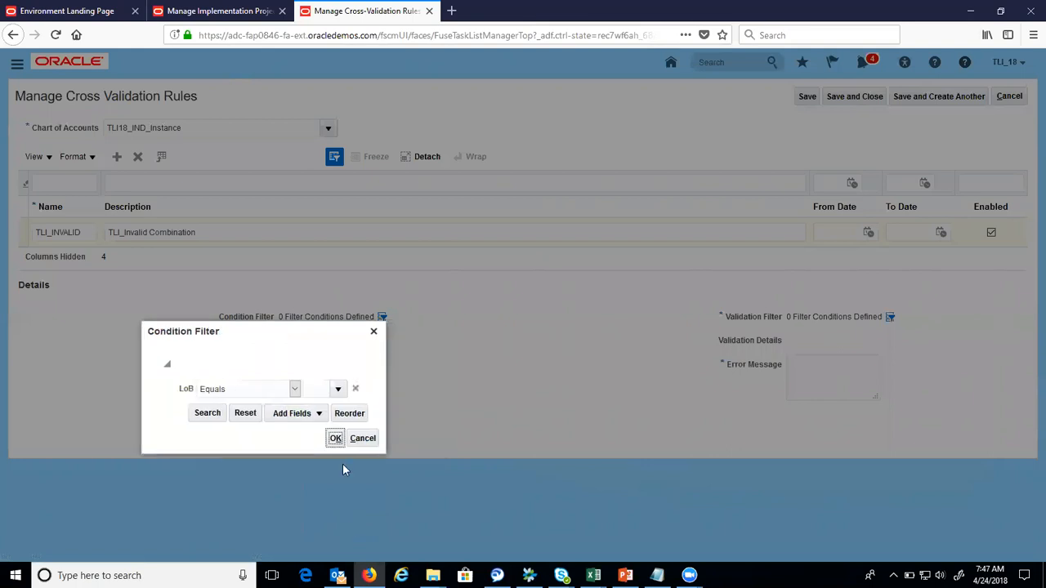
{"action": "left_click", "coordinate": [295, 390]}
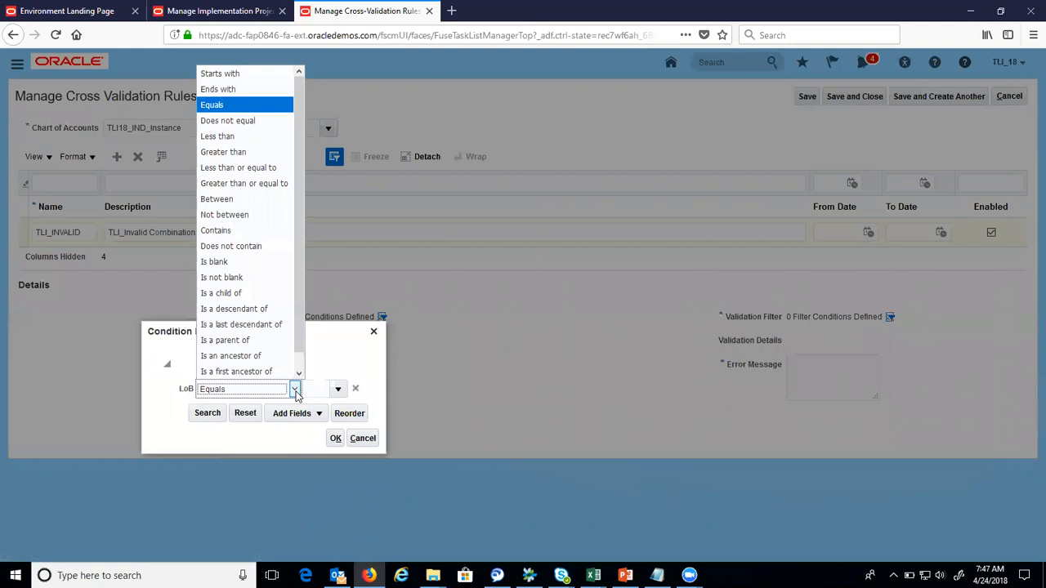
{"action": "left_click", "coordinate": [276, 112]}
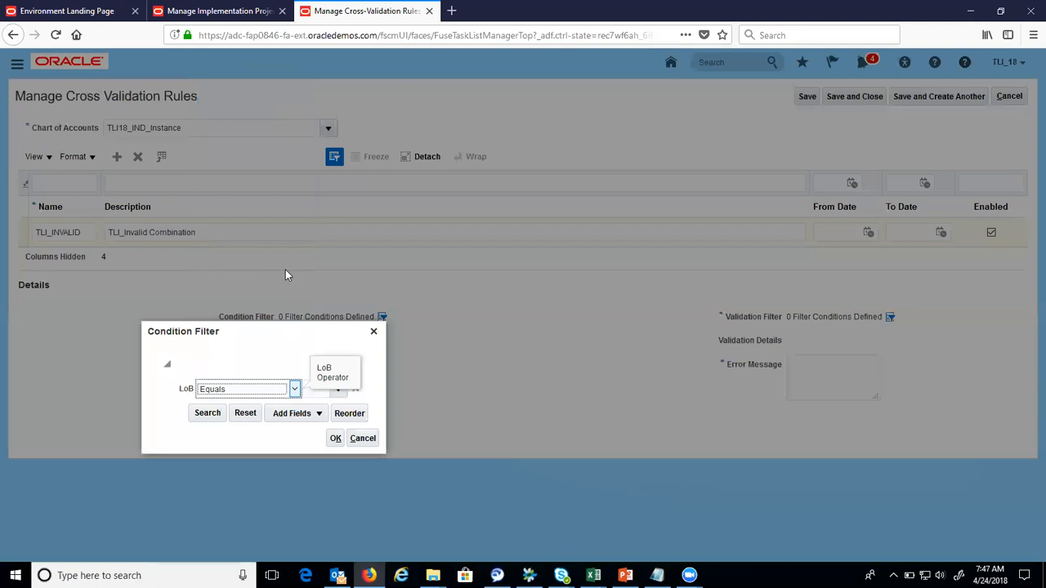
{"action": "left_click", "coordinate": [337, 394]}
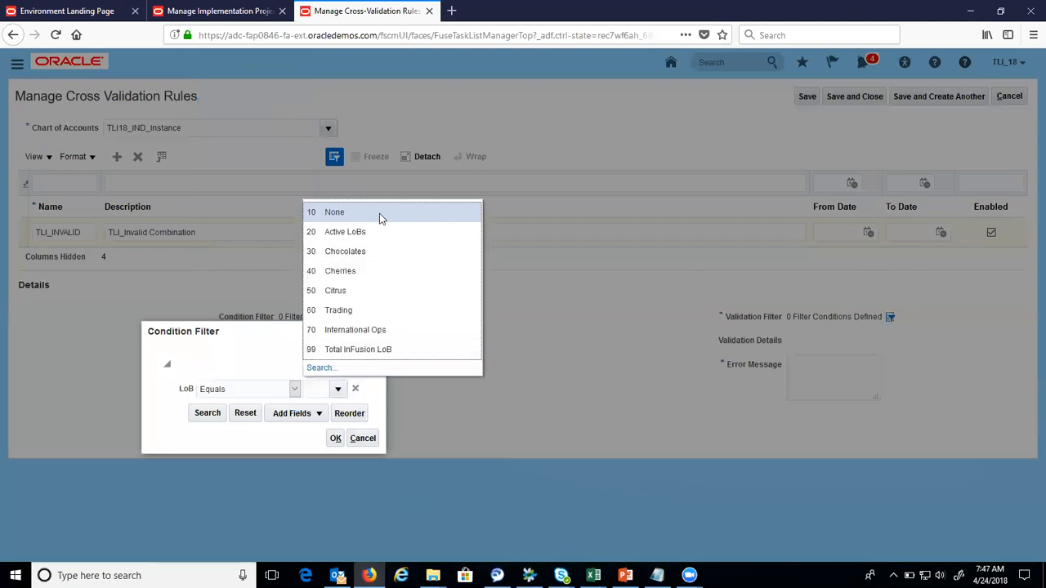
{"action": "left_click", "coordinate": [379, 214]}
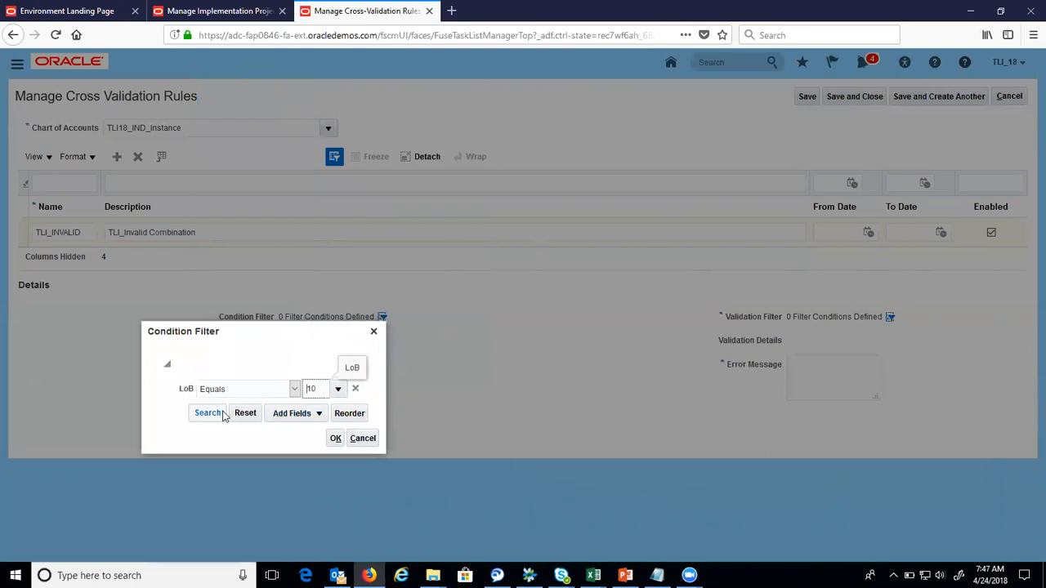
{"action": "left_click", "coordinate": [336, 446]}
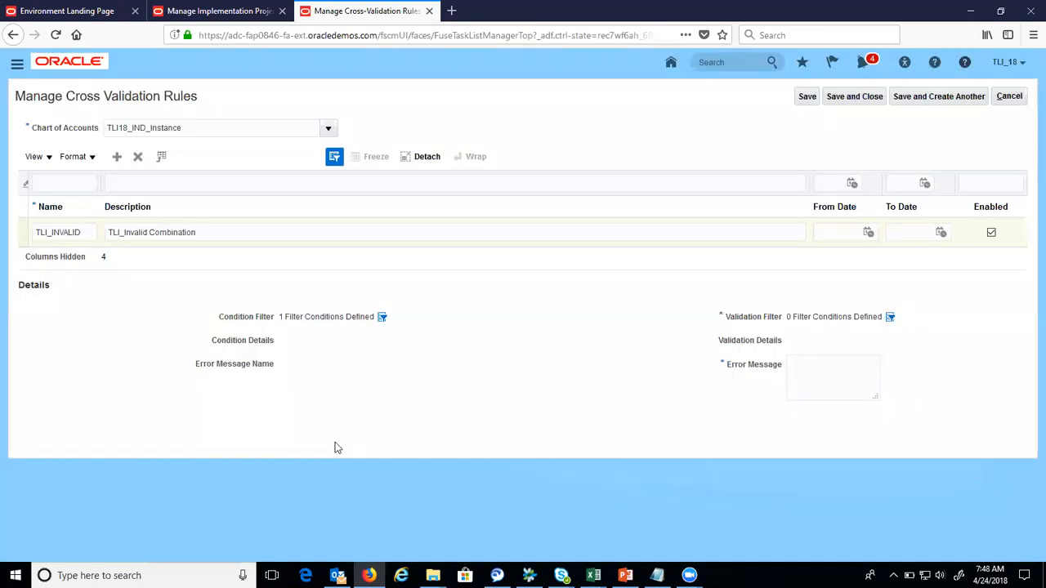
Step: Add a validation filter condition to the TLI_INVALID rule with Division Equals IND
{"action": "left_click", "coordinate": [890, 318]}
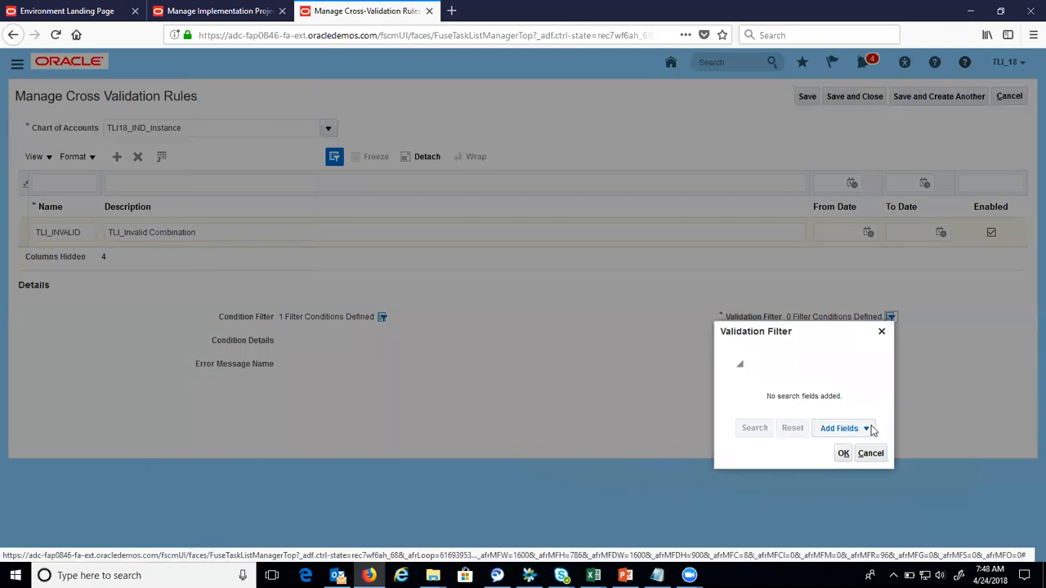
{"action": "left_click", "coordinate": [871, 429]}
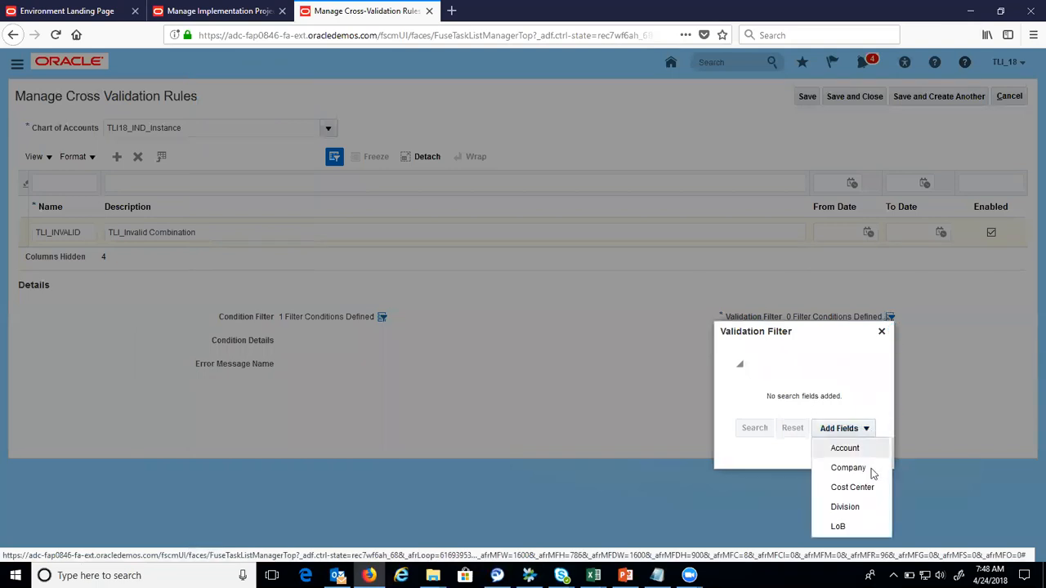
{"action": "left_click", "coordinate": [845, 507]}
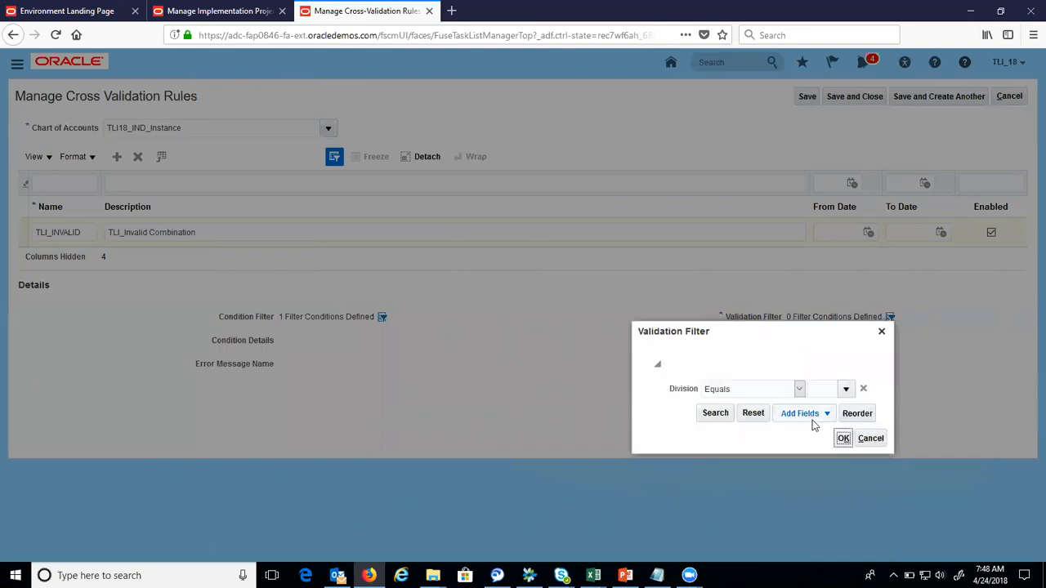
{"action": "left_click", "coordinate": [847, 391]}
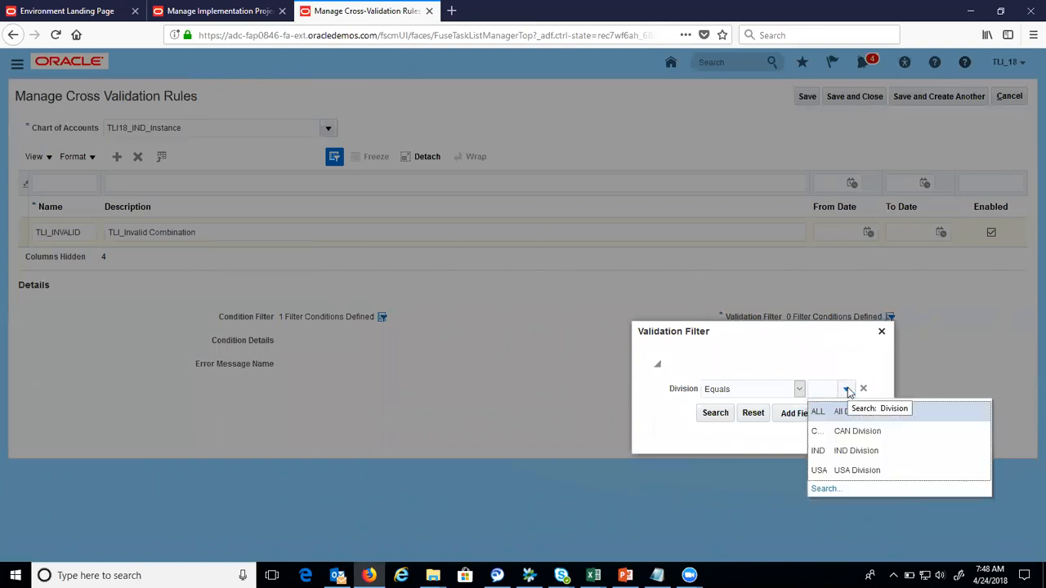
{"action": "left_click", "coordinate": [858, 450]}
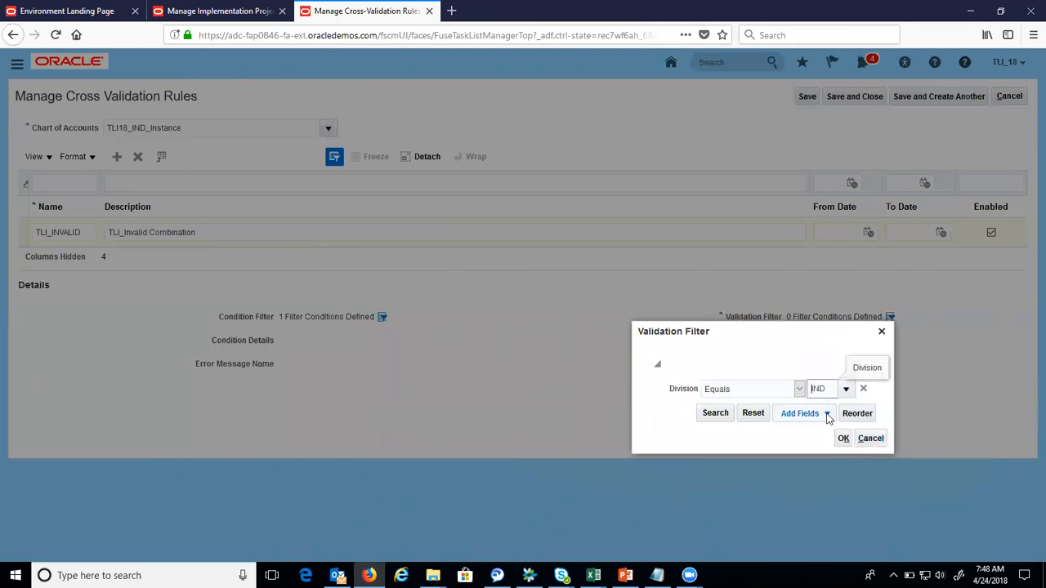
Step: Add a second validation condition, Division Equals USA, and accept the validation filter
{"action": "left_click", "coordinate": [827, 415]}
{"action": "left_click", "coordinate": [832, 493]}
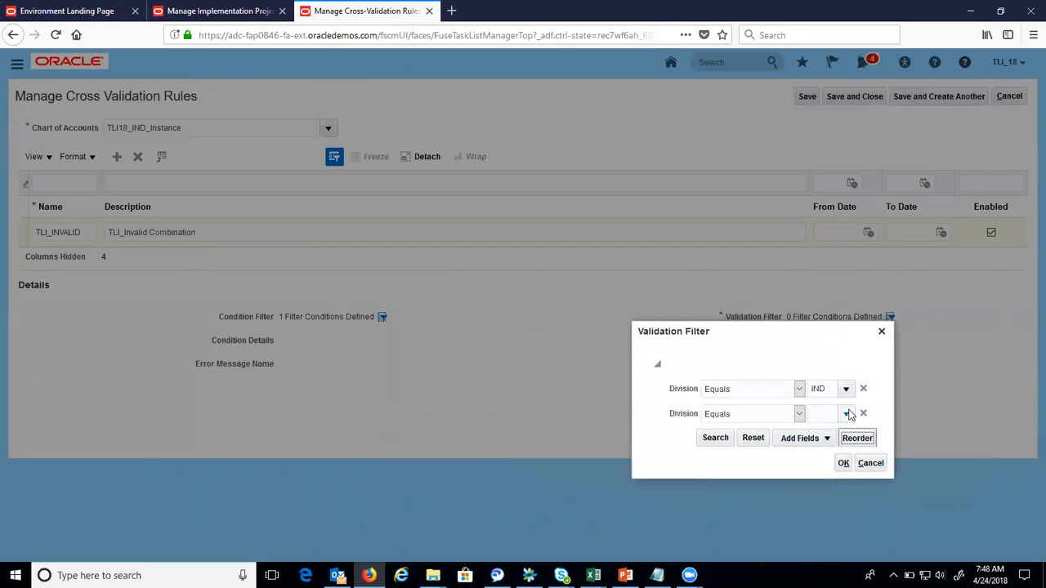
{"action": "left_click", "coordinate": [847, 414]}
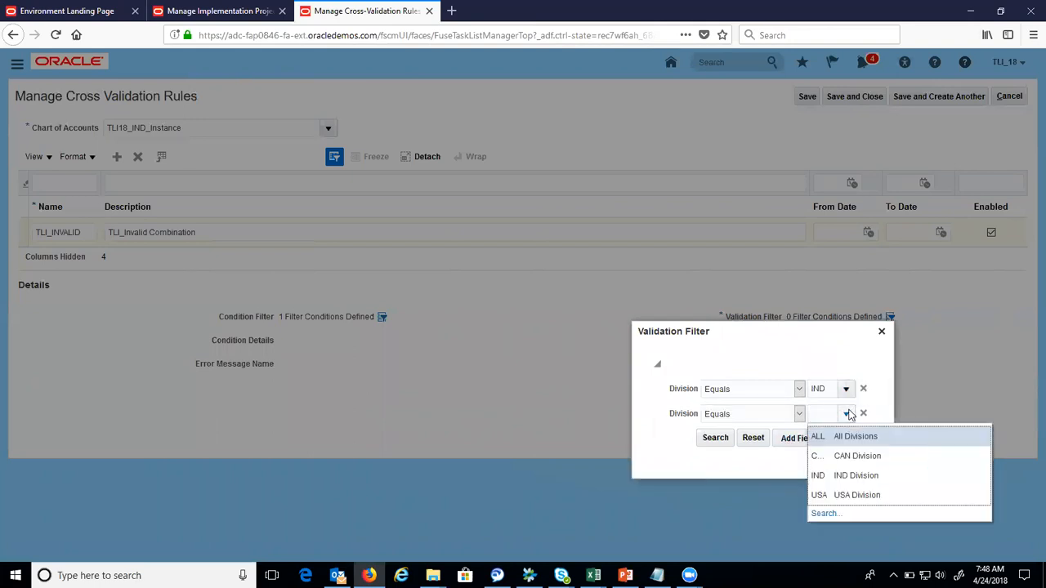
{"action": "left_click", "coordinate": [868, 495]}
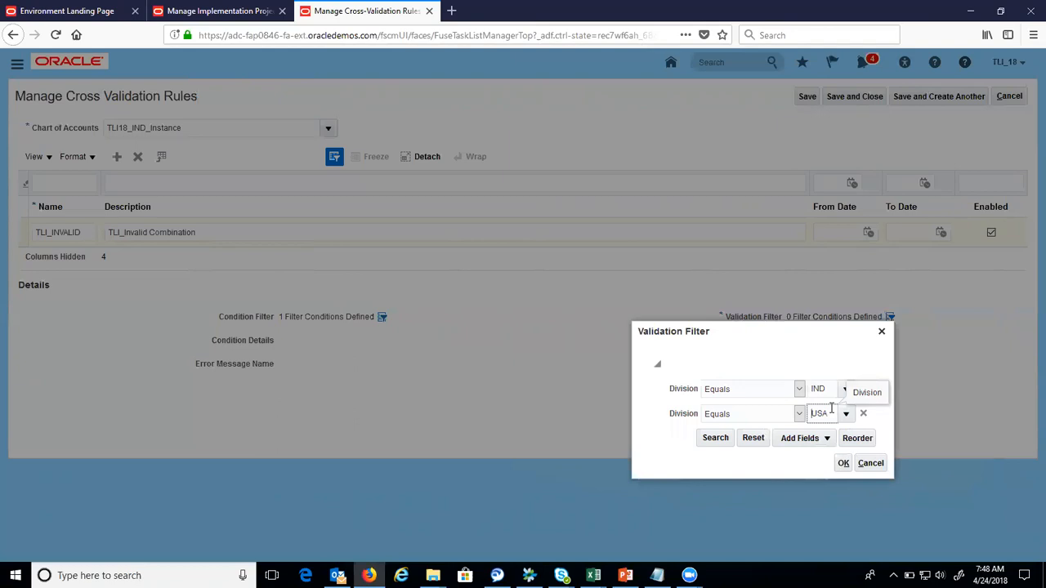
{"action": "left_click", "coordinate": [843, 464]}
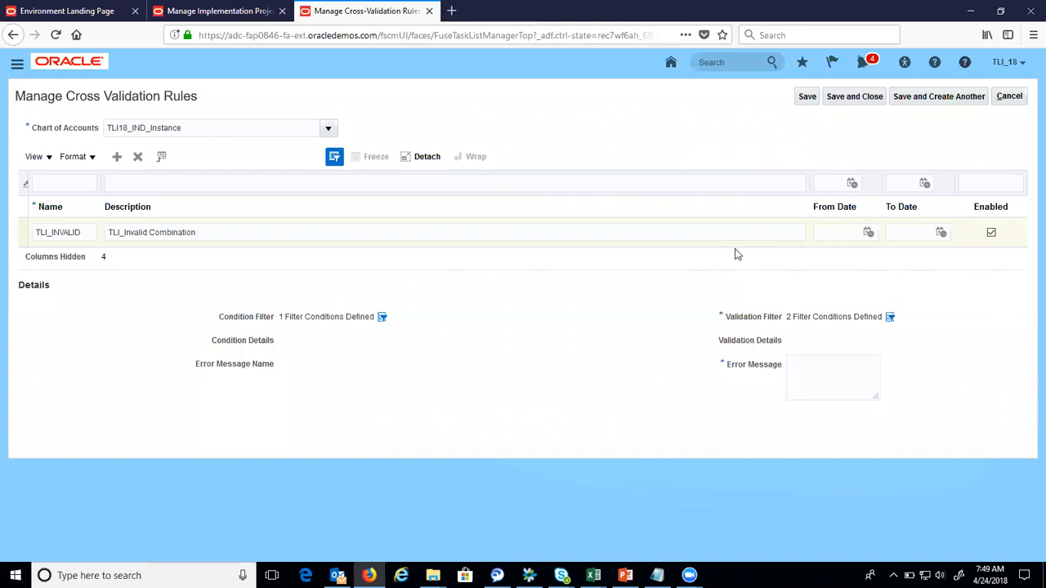
Step: Enter the rule's error message as "Invalid combination between Division segment and LoB segment values", correcting the misspelled word
{"action": "left_click", "coordinate": [805, 371]}
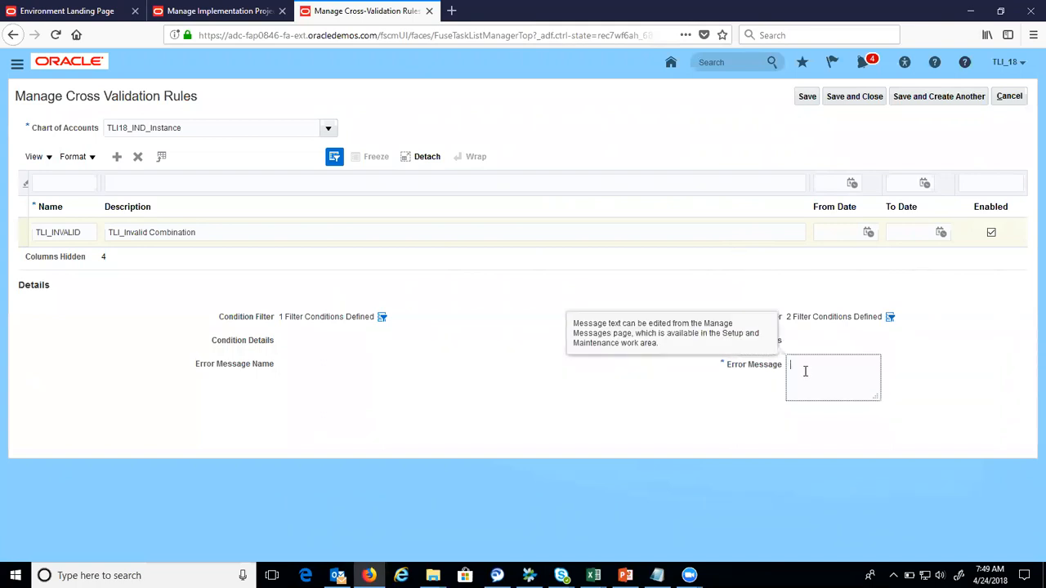
{"action": "type", "text": "Invalid combination between Division semgnet and LO"}
{"action": "key", "text": "BackSpace"}
{"action": "type", "text": "oB se"}
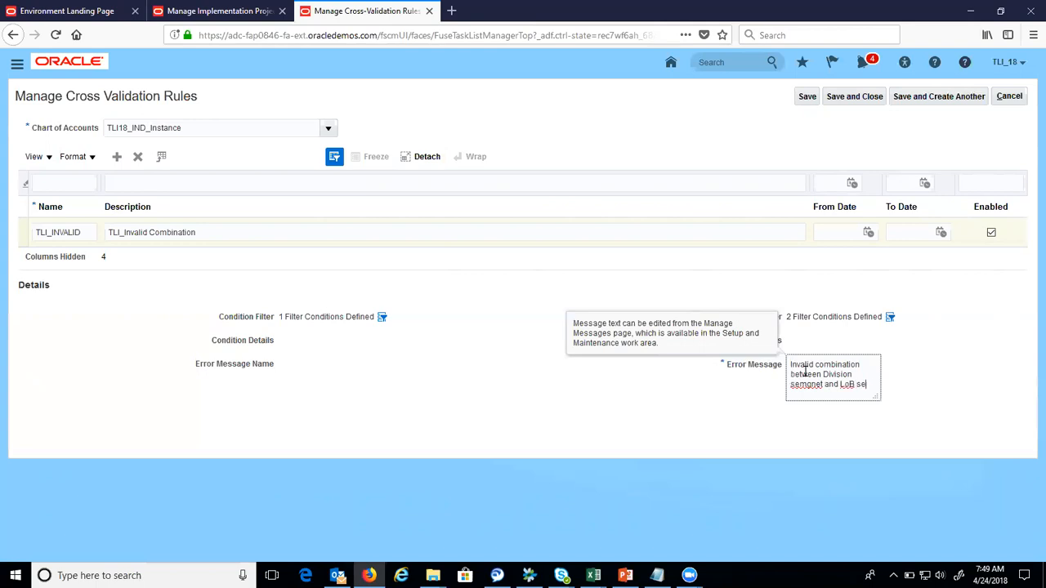
{"action": "type", "text": "gment values"}
{"action": "right_click", "coordinate": [805, 390]}
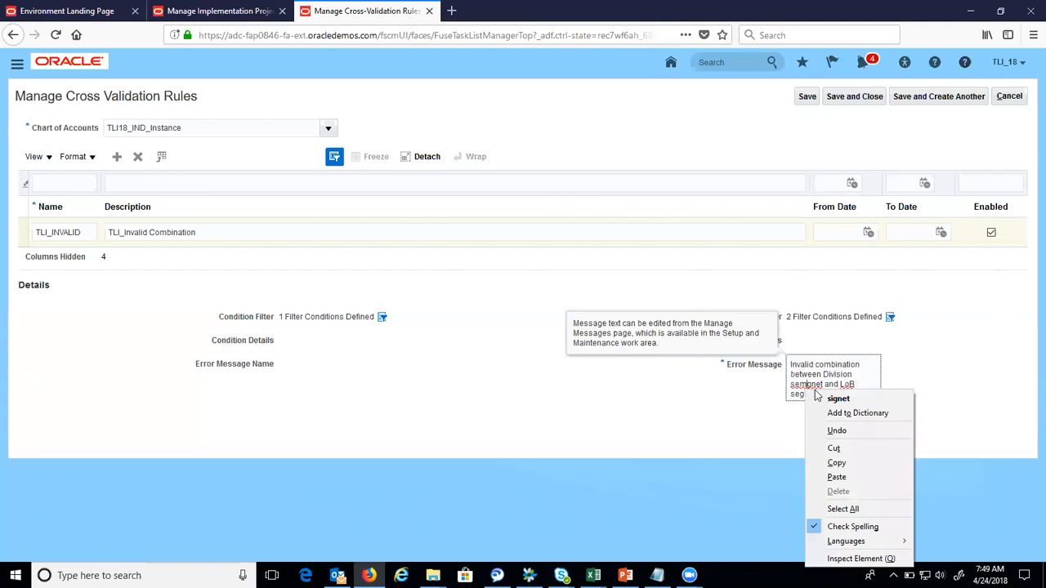
{"action": "left_click", "coordinate": [773, 377]}
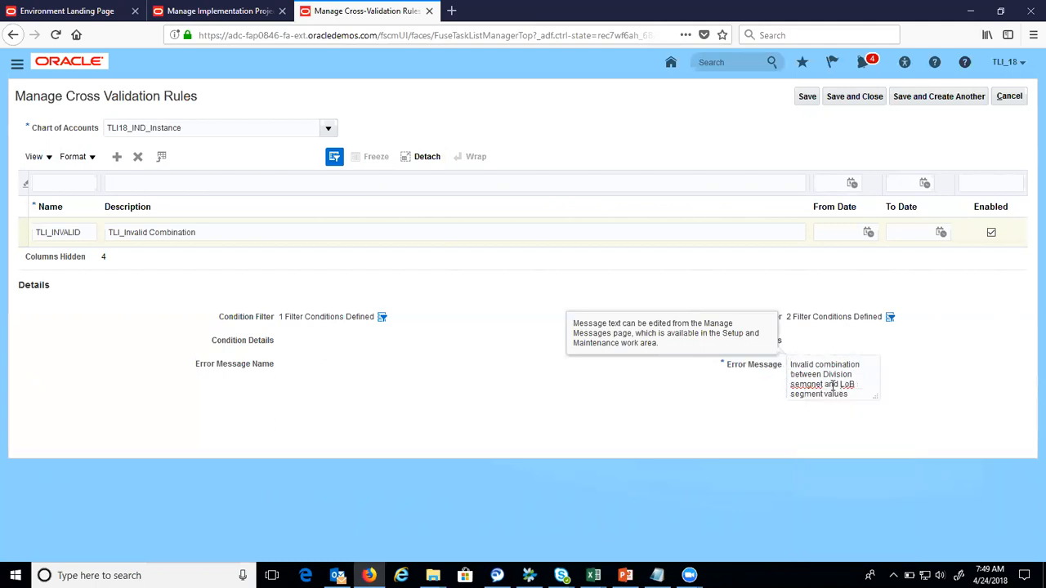
{"action": "left_click", "coordinate": [811, 384]}
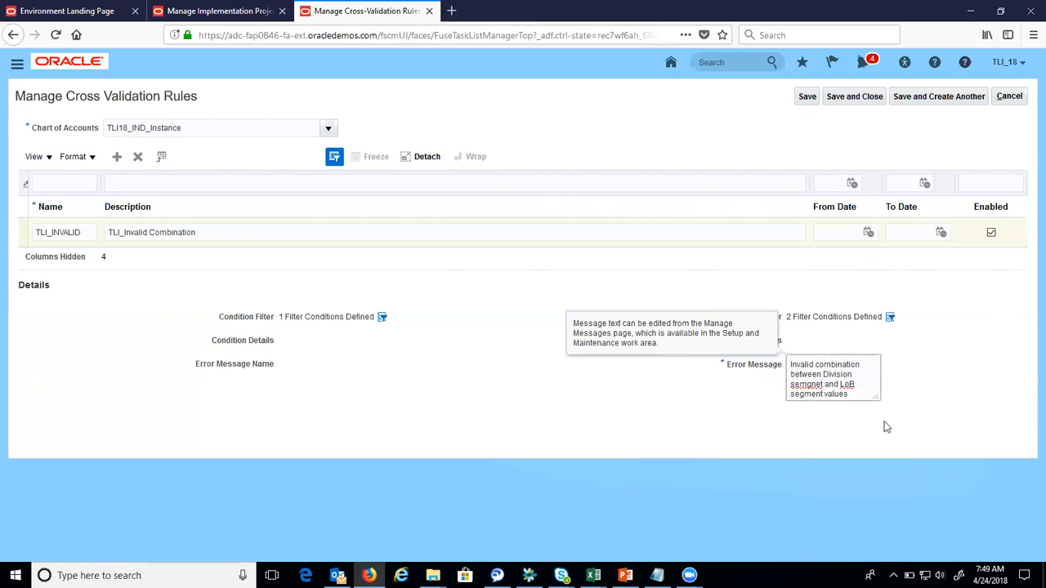
{"action": "key", "text": "BackSpace"}
{"action": "key", "text": "BackSpace"}
{"action": "type", "text": "gm"}
{"action": "left_click", "coordinate": [858, 395]}
{"action": "key", "text": "BackSpace"}
{"action": "type", "text": "n"}
Step: Save the TLI_INVALID rule and close the cross-validation rules to return to the implementation project
{"action": "left_click", "coordinate": [806, 98]}
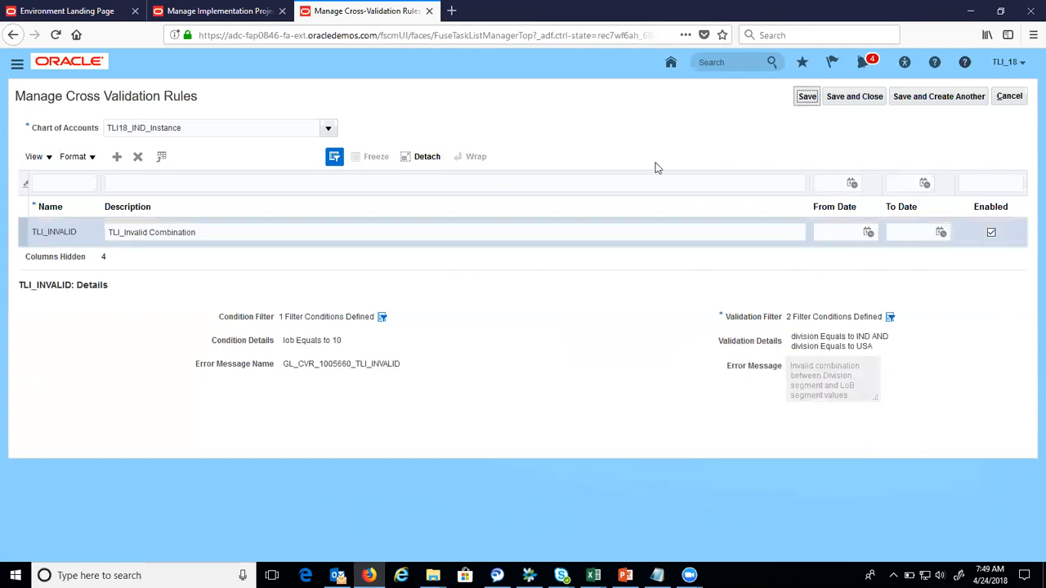
{"action": "left_click", "coordinate": [836, 315]}
{"action": "left_click", "coordinate": [850, 98]}
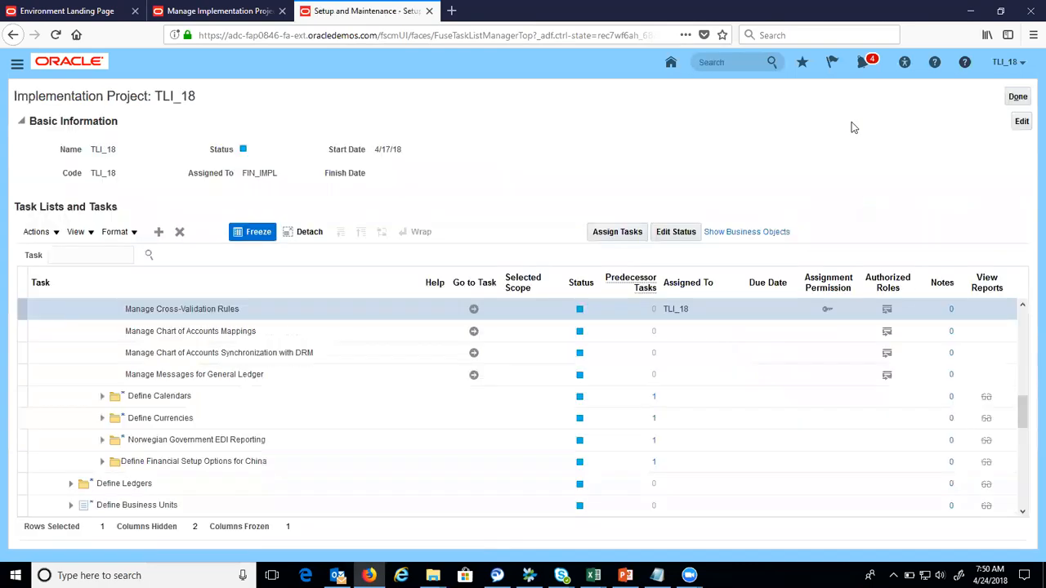
Step: Open the Manage Account Combinations task from the TLI_18 project's task list
{"action": "left_click", "coordinate": [1024, 308]}
{"action": "left_click", "coordinate": [1024, 308]}
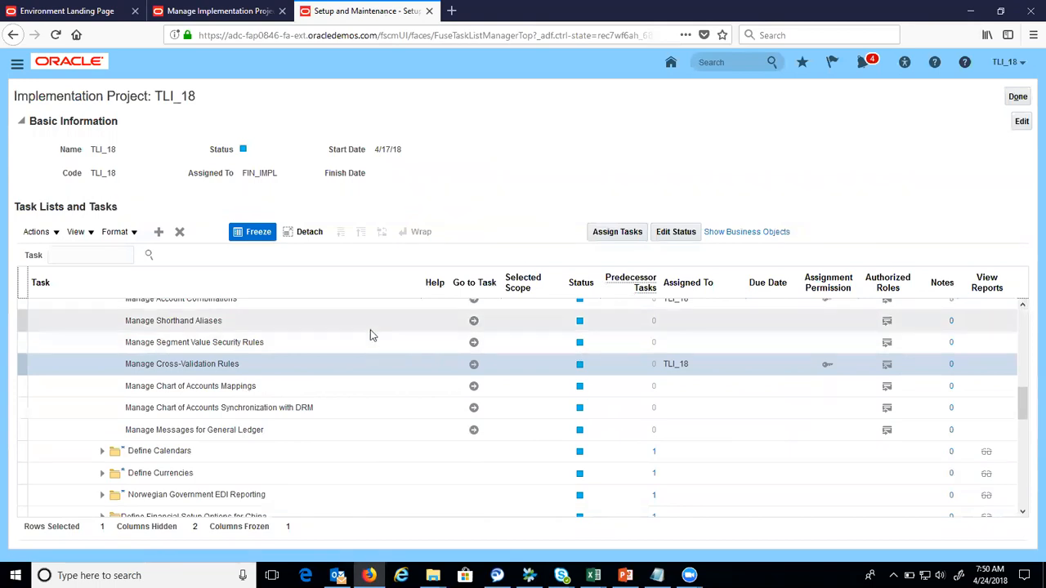
{"action": "left_click", "coordinate": [1023, 308]}
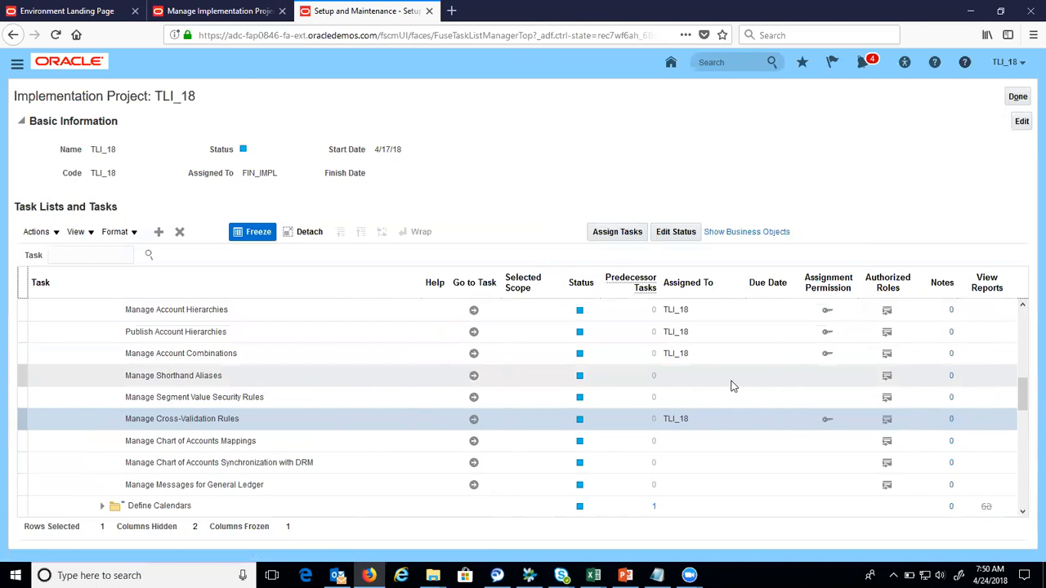
{"action": "left_click", "coordinate": [394, 357]}
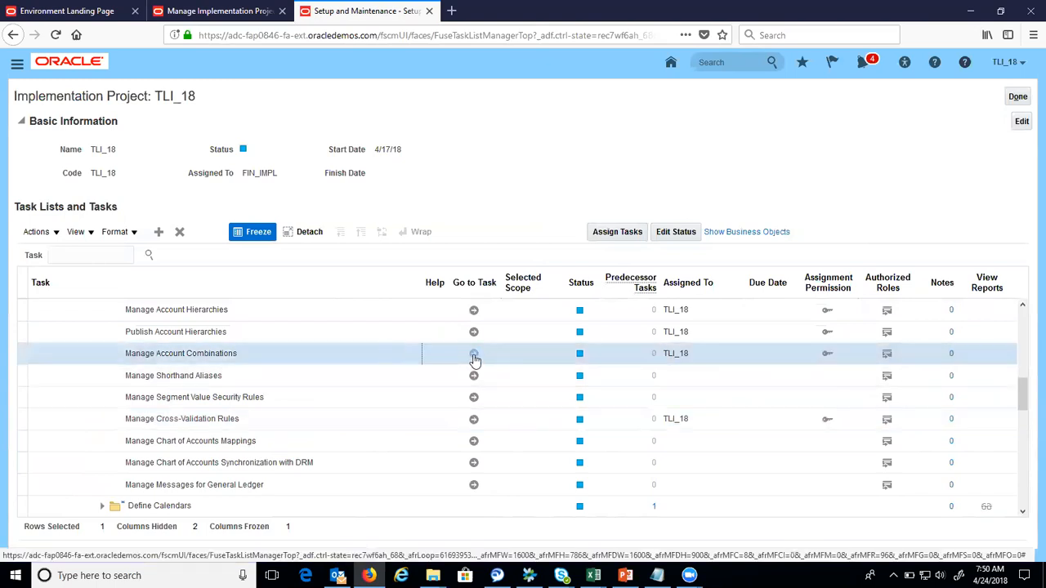
{"action": "left_click", "coordinate": [474, 355]}
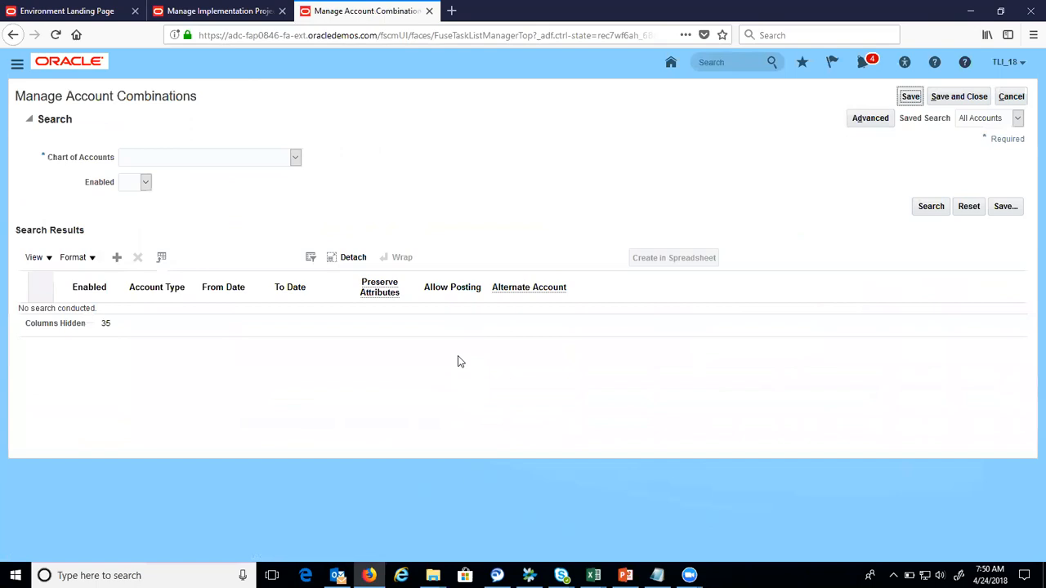
Step: Filter the account combinations by chart of accounts TLI18_IND_Instance with Enabled set to Yes
{"action": "left_click", "coordinate": [295, 158]}
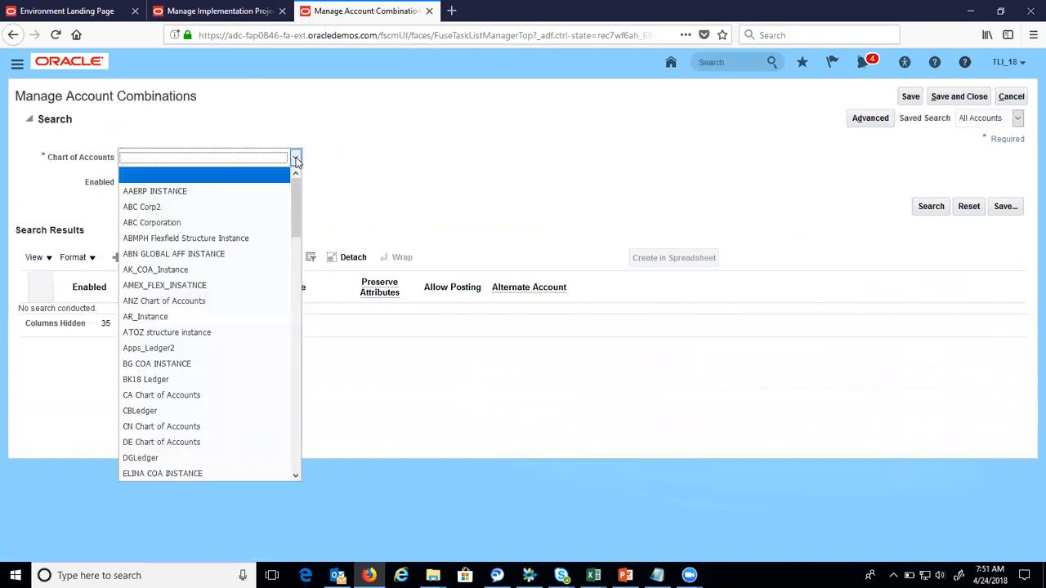
{"action": "key", "text": "t"}
{"action": "key", "text": "Down"}
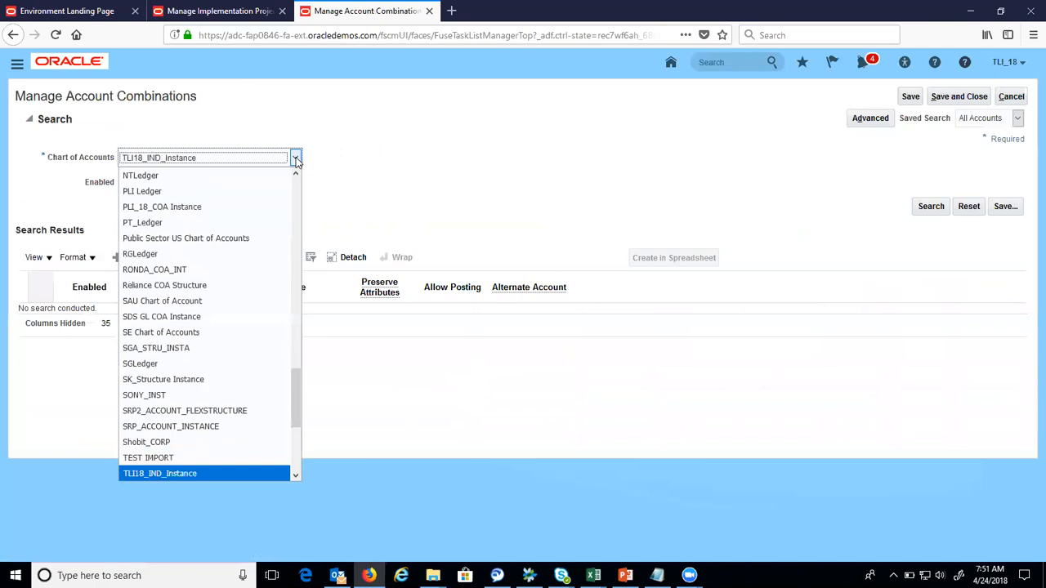
{"action": "key", "text": "Return"}
{"action": "left_click", "coordinate": [146, 182]}
{"action": "left_click", "coordinate": [139, 232]}
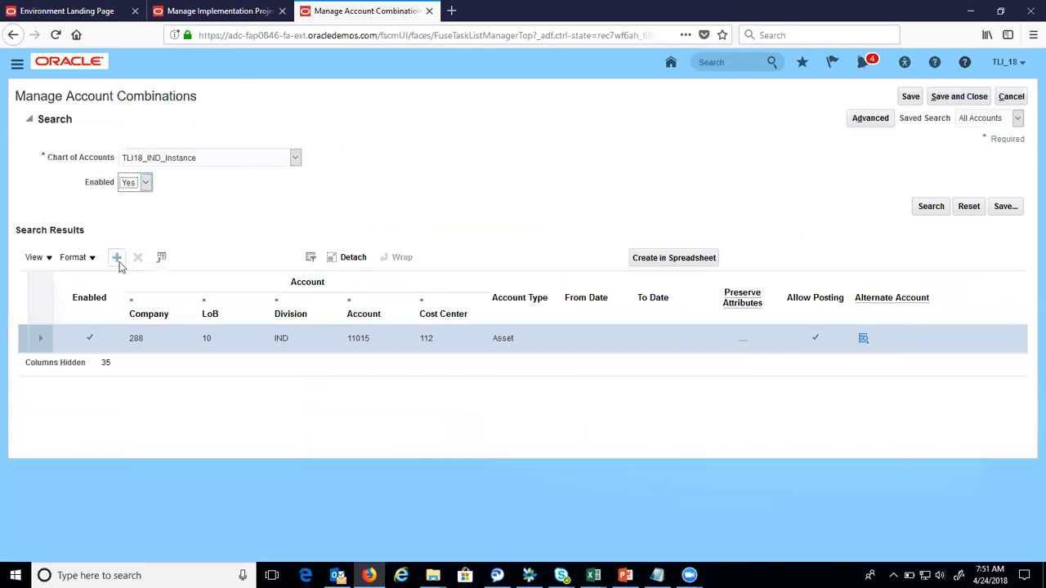
Step: Add a new account combination with Company 288, LoB 10 (None) and Division USA
{"action": "left_click", "coordinate": [118, 259]}
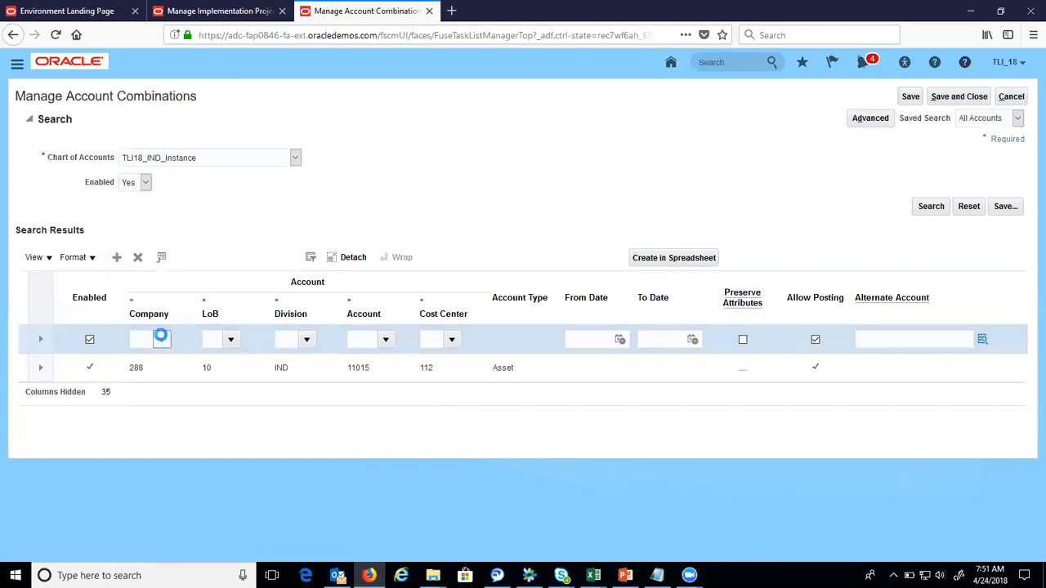
{"action": "left_click", "coordinate": [162, 340]}
{"action": "left_click", "coordinate": [172, 362]}
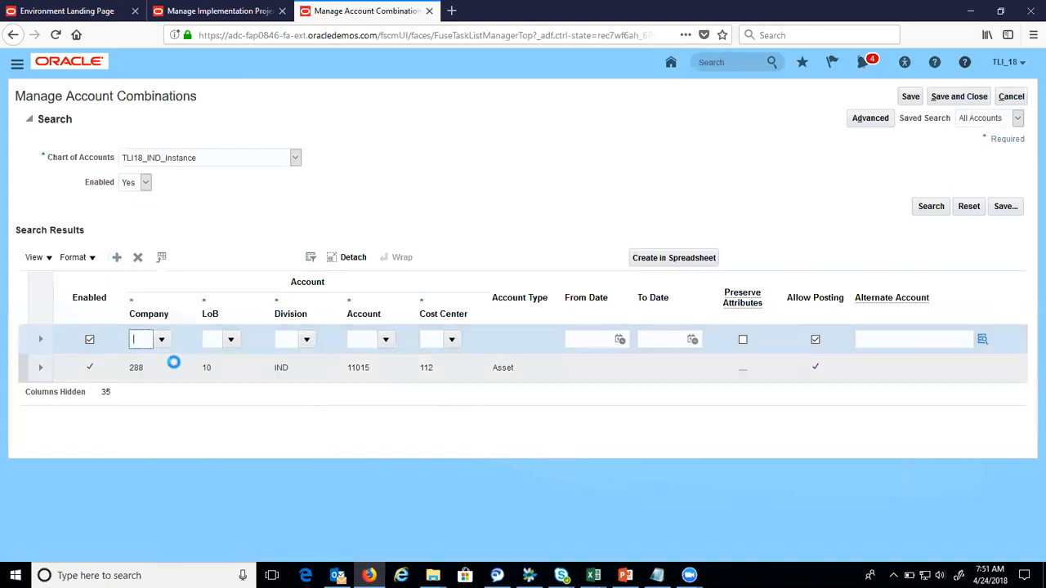
{"action": "left_click", "coordinate": [232, 341]}
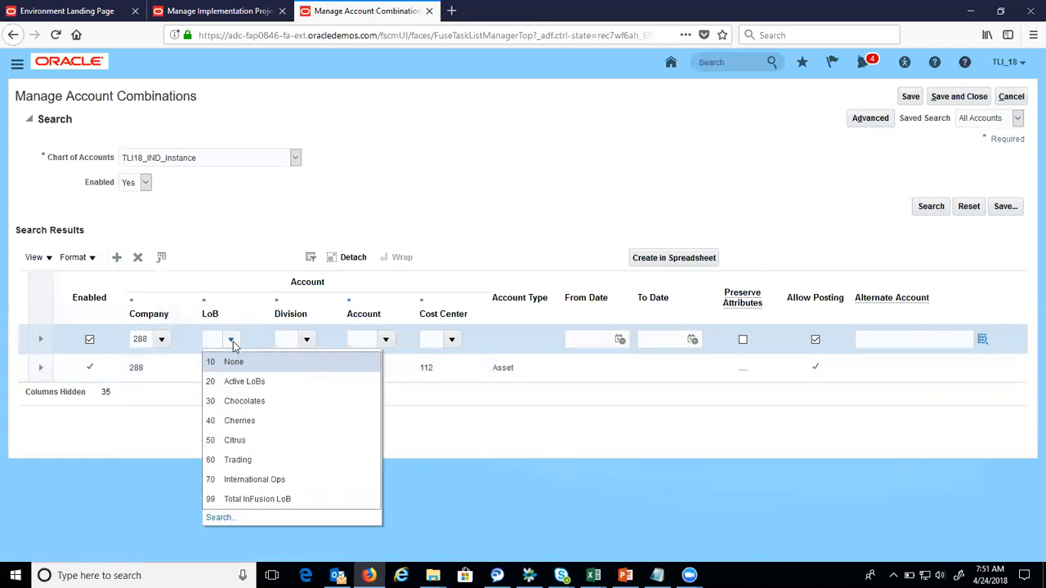
{"action": "left_click", "coordinate": [253, 365]}
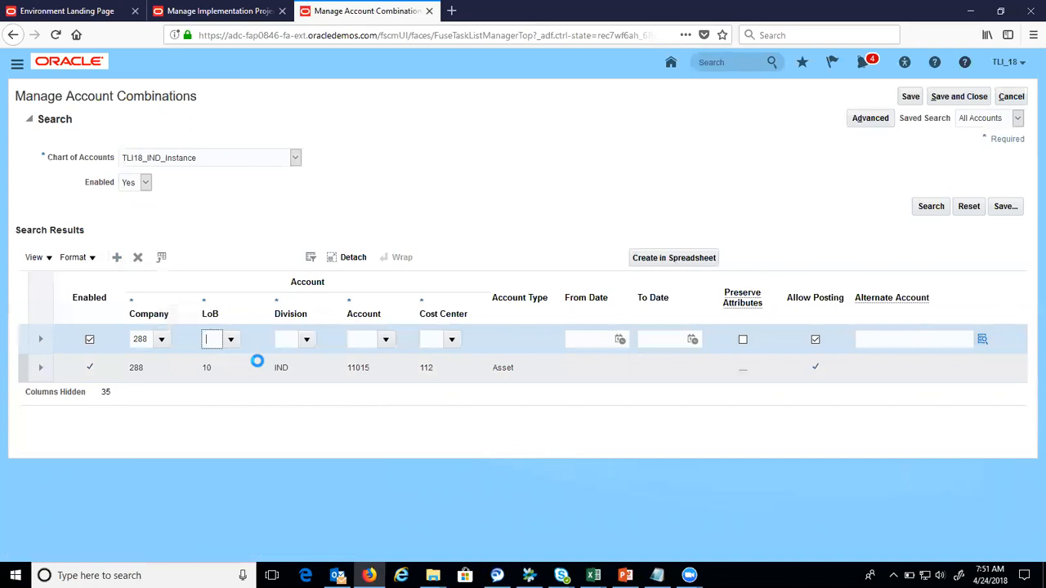
{"action": "left_click", "coordinate": [308, 342]}
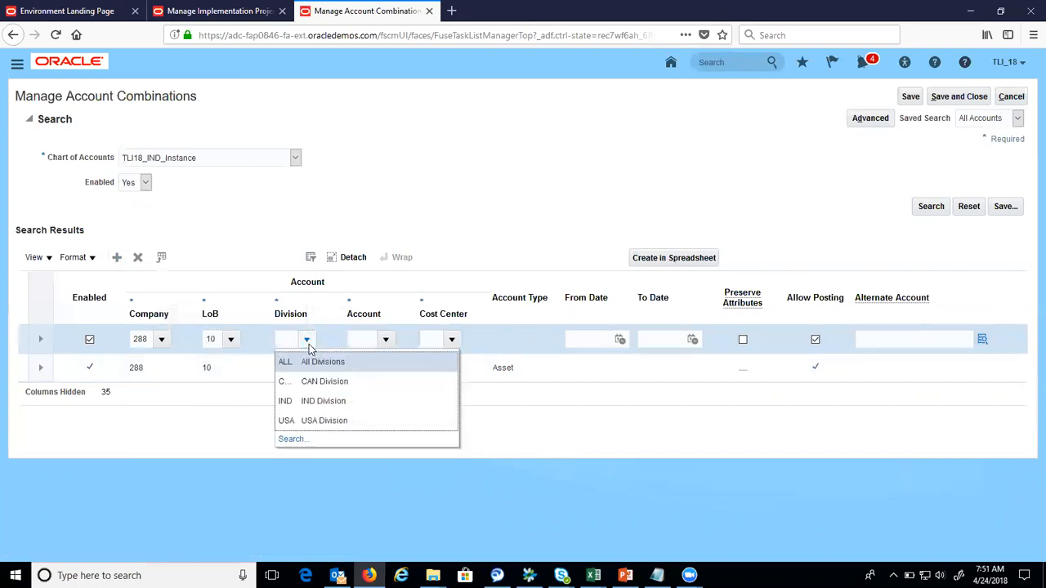
{"action": "left_click", "coordinate": [329, 421]}
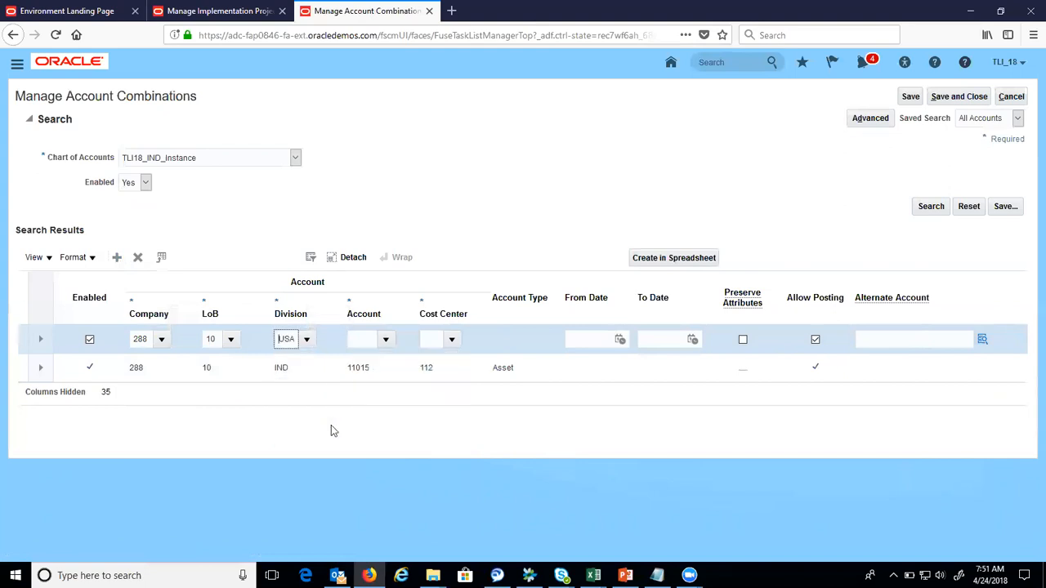
Step: Set the new combination's Account to 11010 and Cost Center to 110, and save it
{"action": "left_click", "coordinate": [389, 342]}
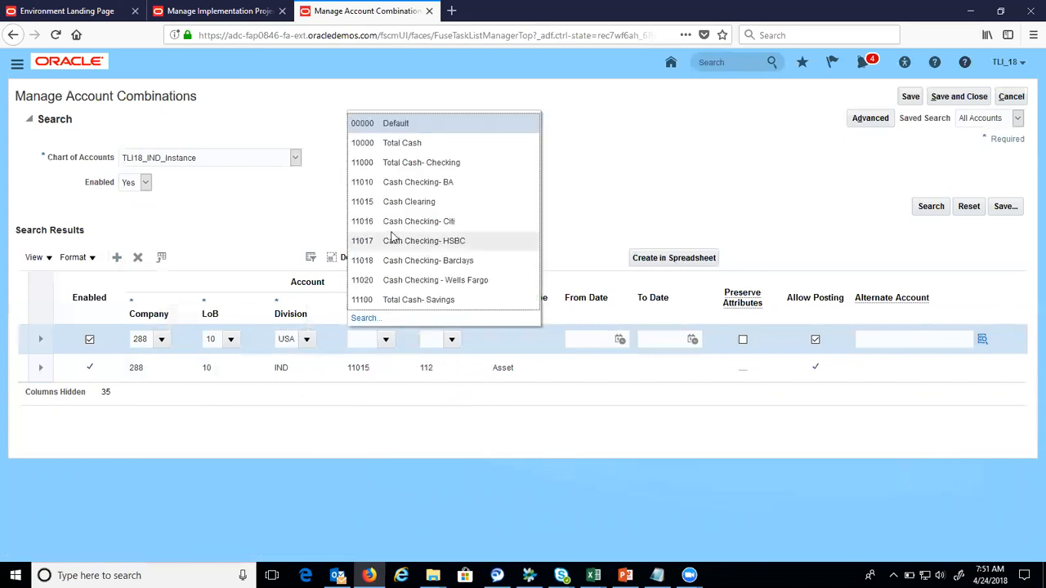
{"action": "left_click", "coordinate": [460, 186]}
{"action": "left_click", "coordinate": [450, 339]}
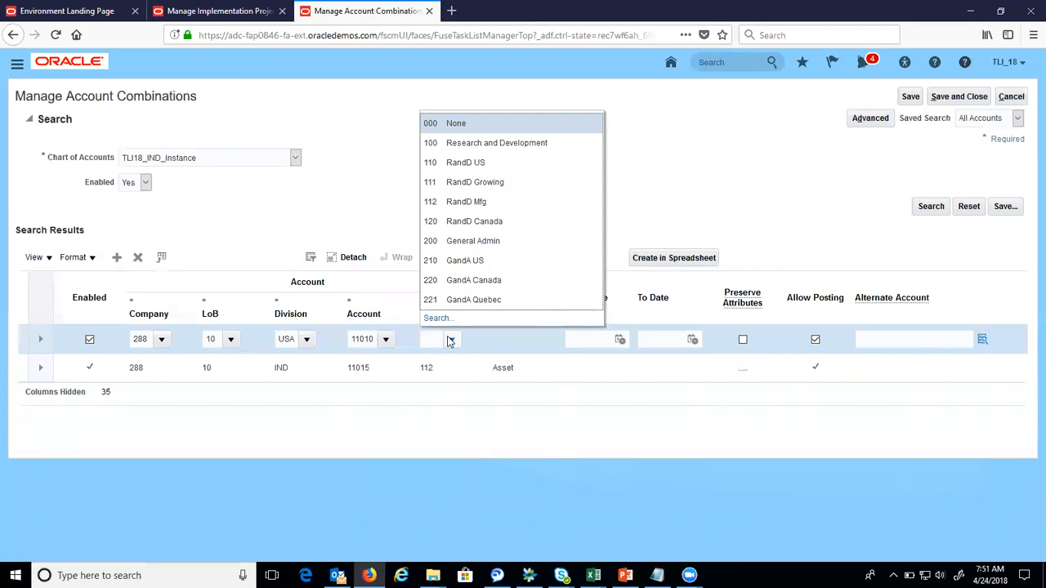
{"action": "left_click", "coordinate": [491, 163]}
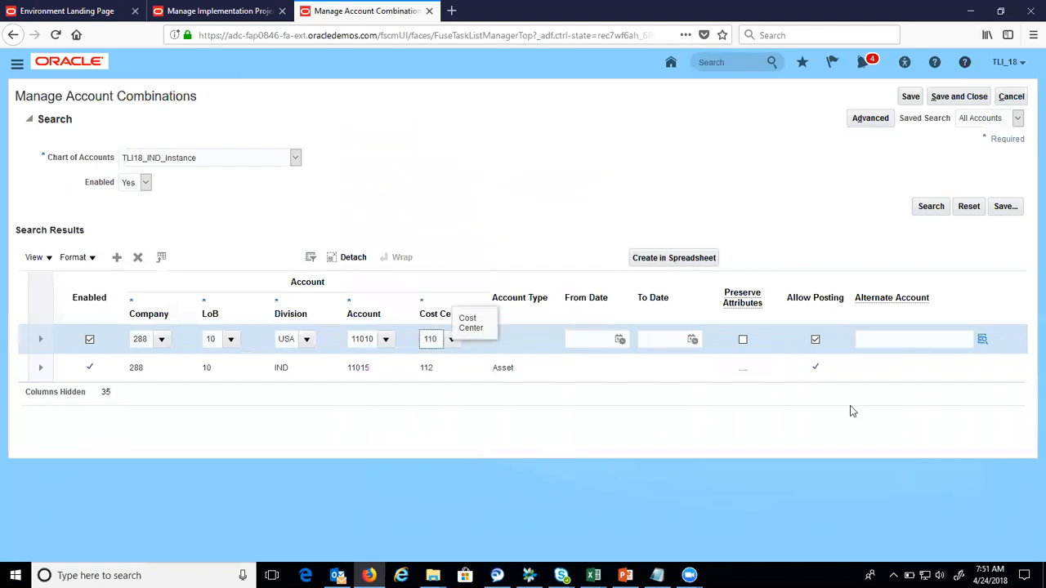
{"action": "left_click", "coordinate": [908, 102]}
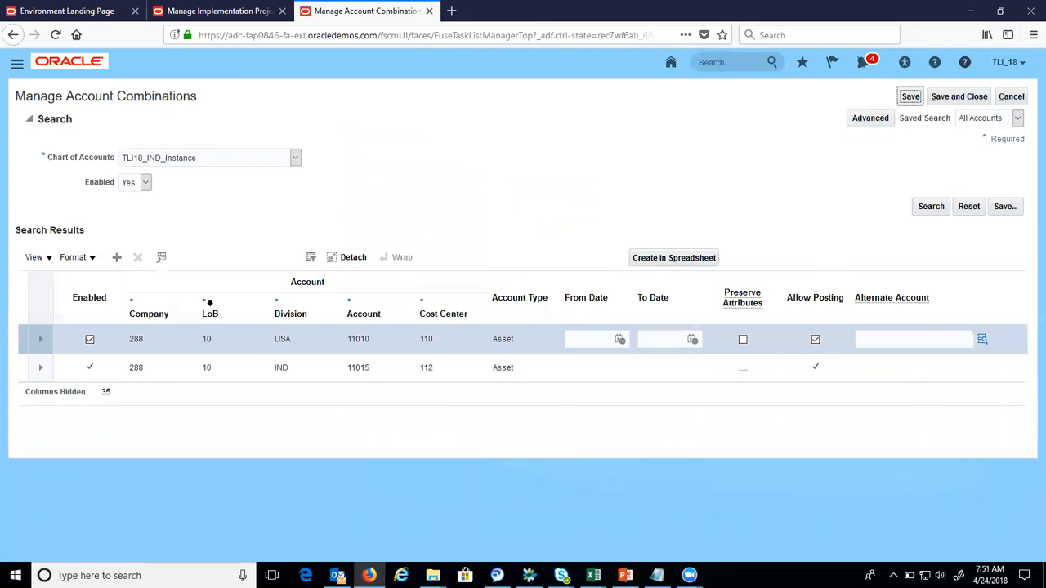
Step: Start another account combination with Company 288, LoB 10 (None) and Division CAN
{"action": "left_click", "coordinate": [117, 259]}
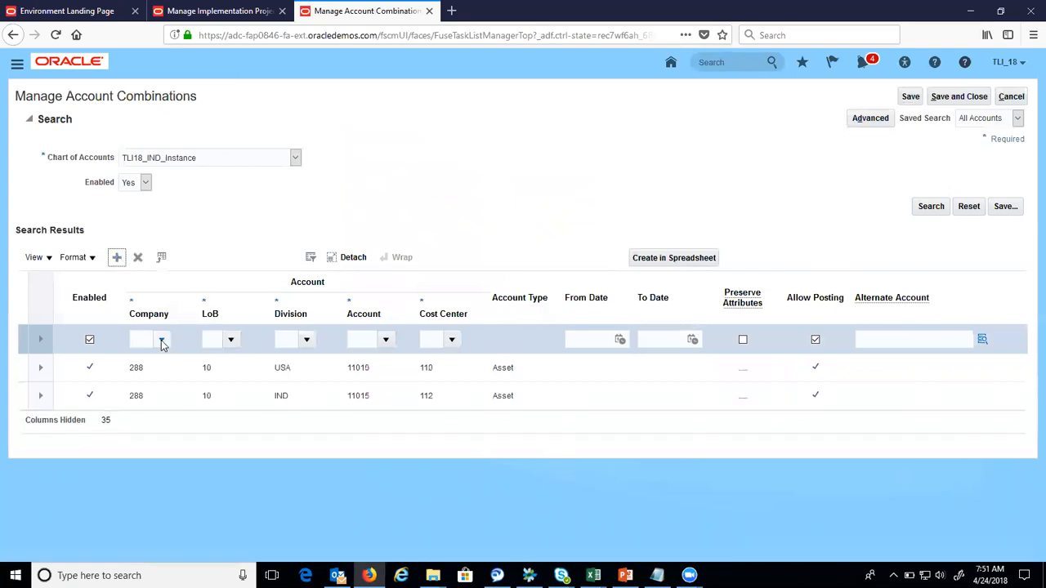
{"action": "left_click", "coordinate": [160, 340]}
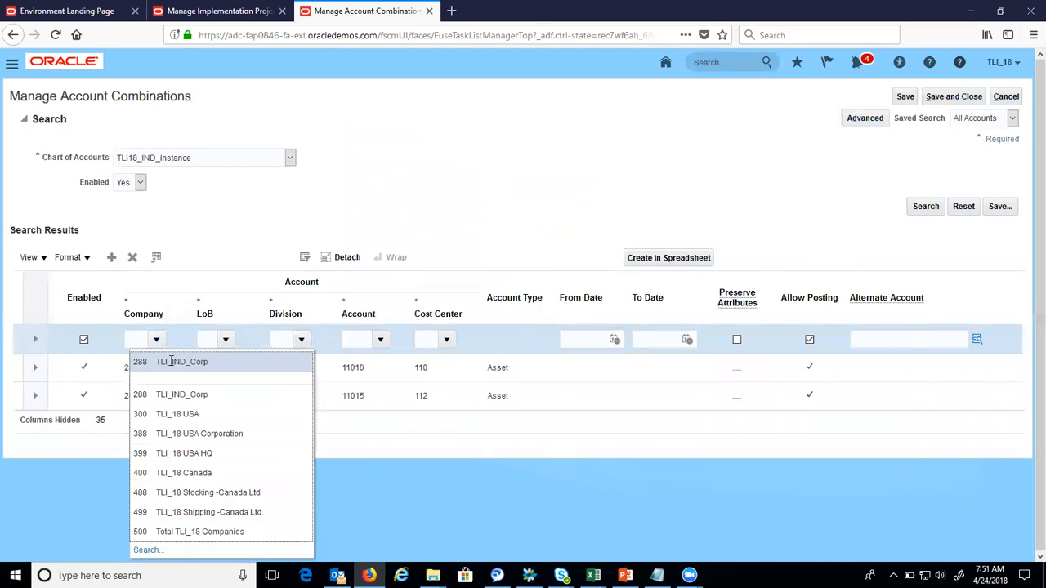
{"action": "left_click", "coordinate": [174, 363]}
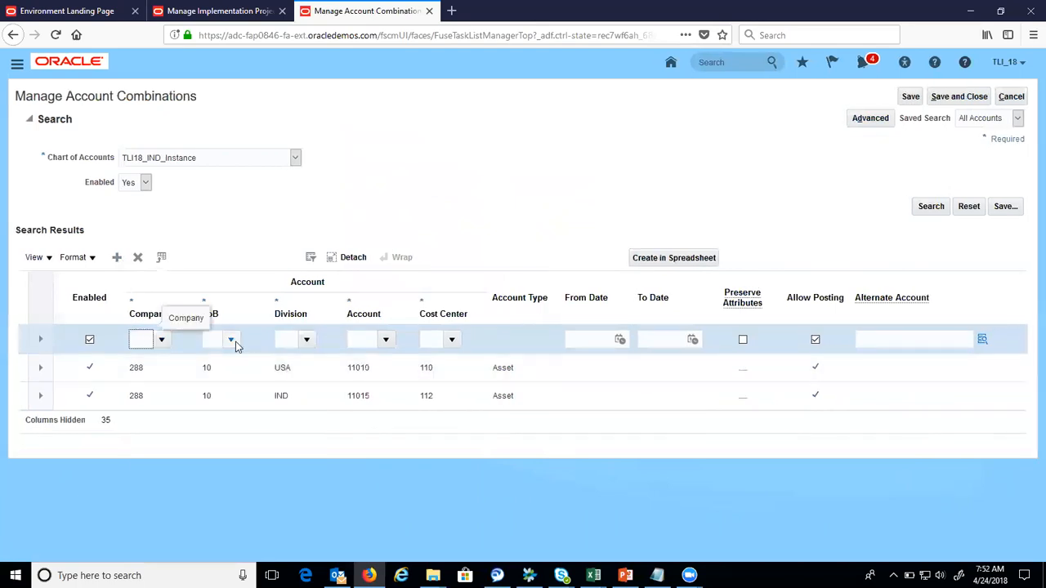
{"action": "left_click", "coordinate": [234, 341]}
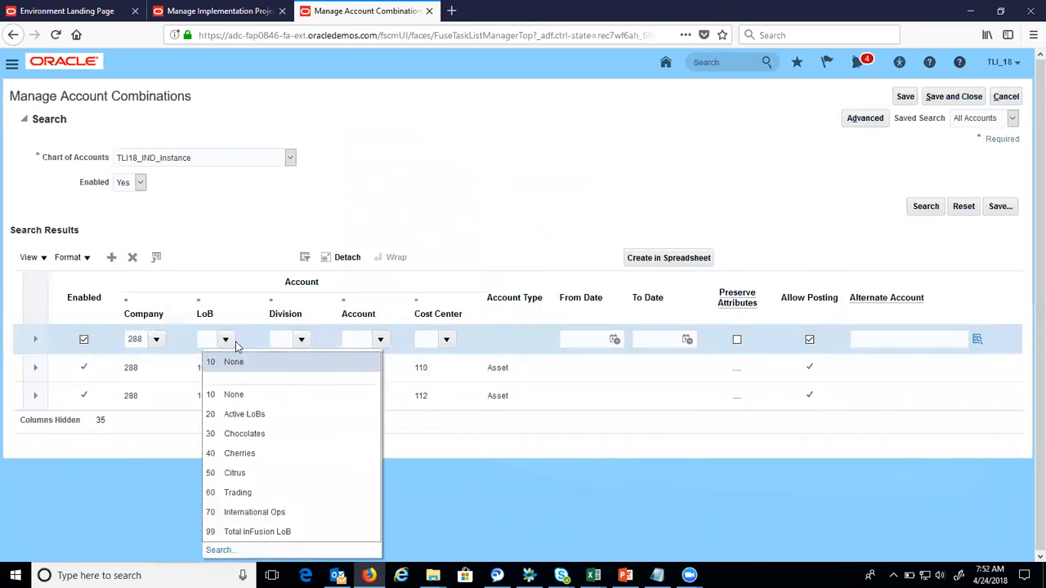
{"action": "left_click", "coordinate": [237, 361]}
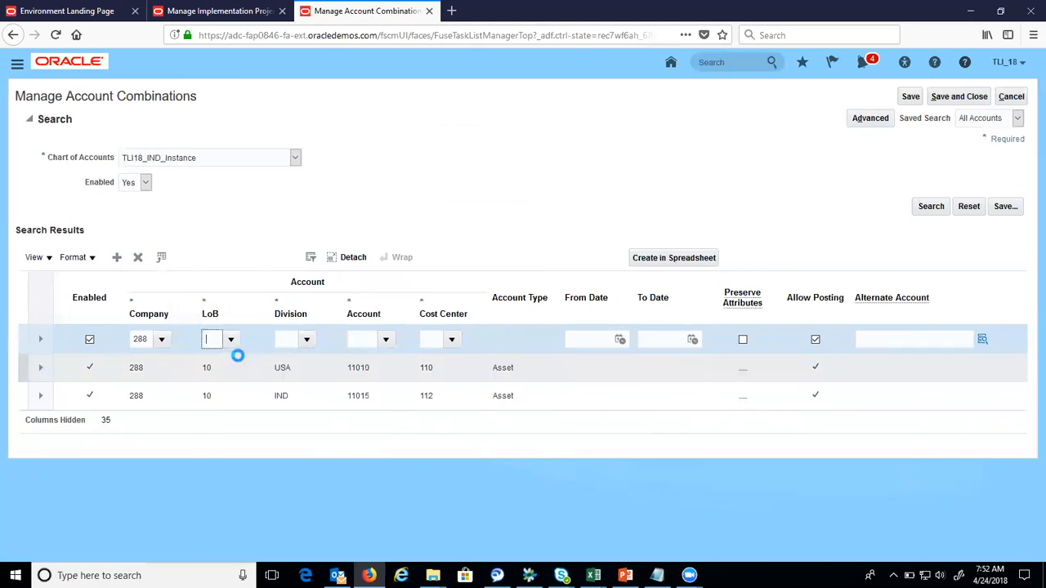
{"action": "left_click", "coordinate": [308, 339]}
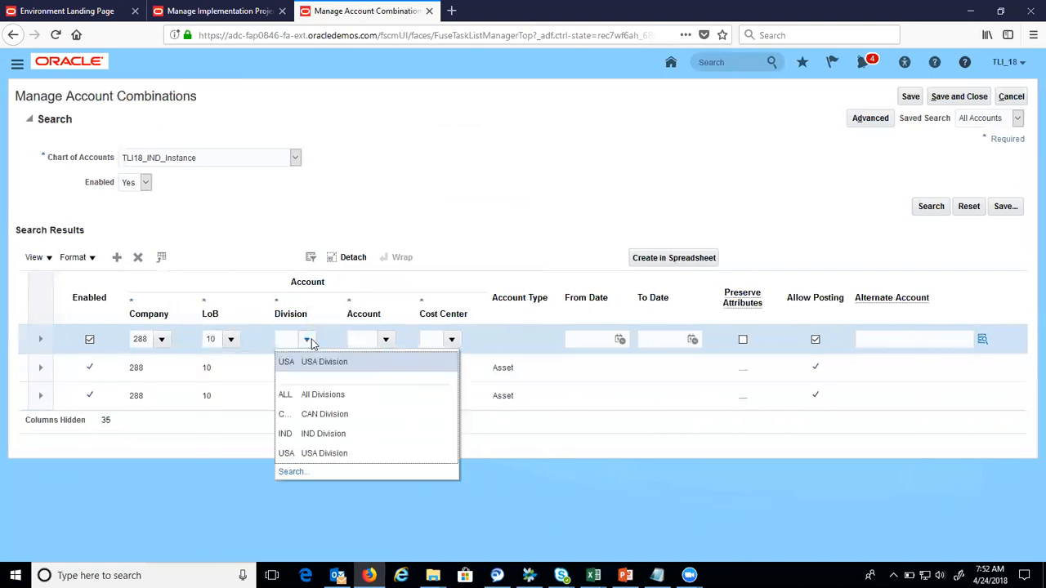
{"action": "left_click", "coordinate": [348, 417]}
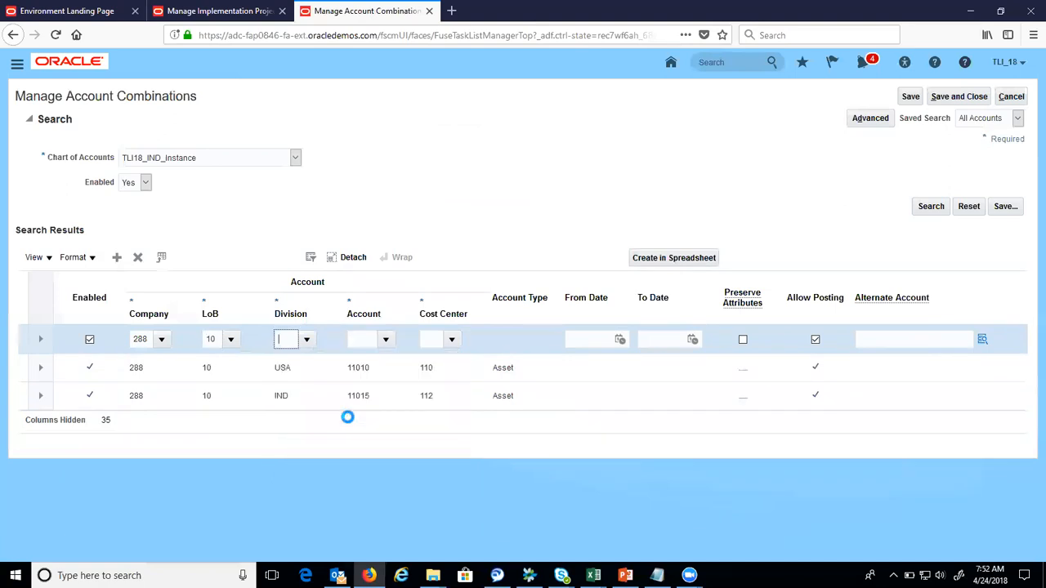
Step: Set the CAN combination's Account to 11017 and Cost Center to 110, and try to save it
{"action": "left_click", "coordinate": [388, 338]}
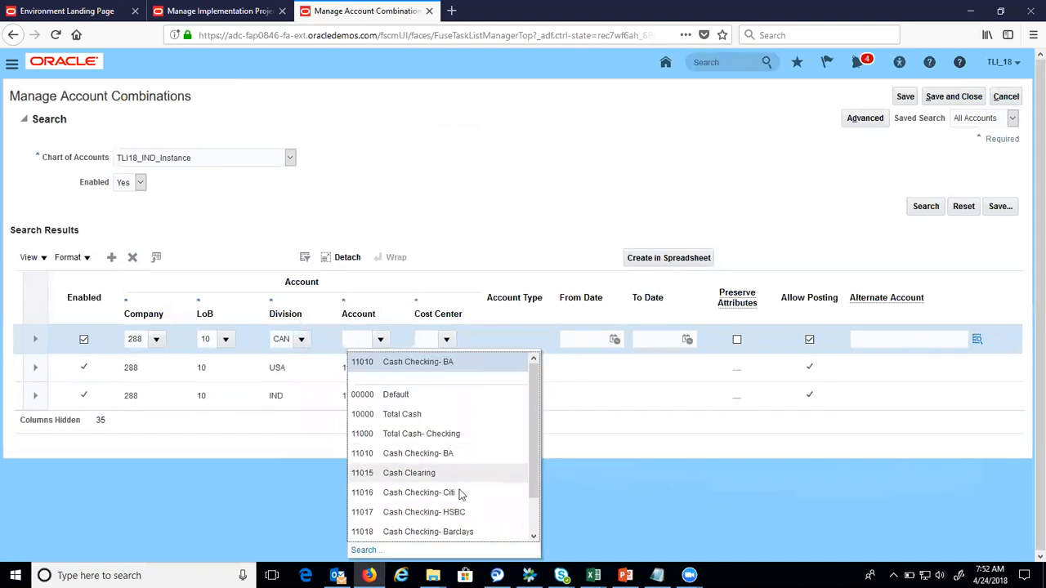
{"action": "left_click", "coordinate": [470, 512]}
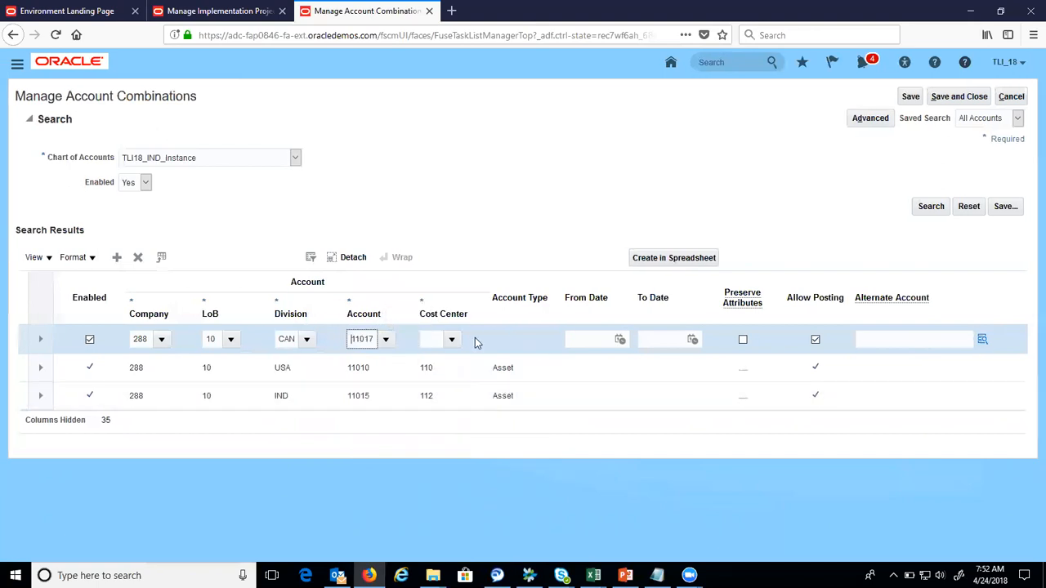
{"action": "left_click", "coordinate": [452, 339]}
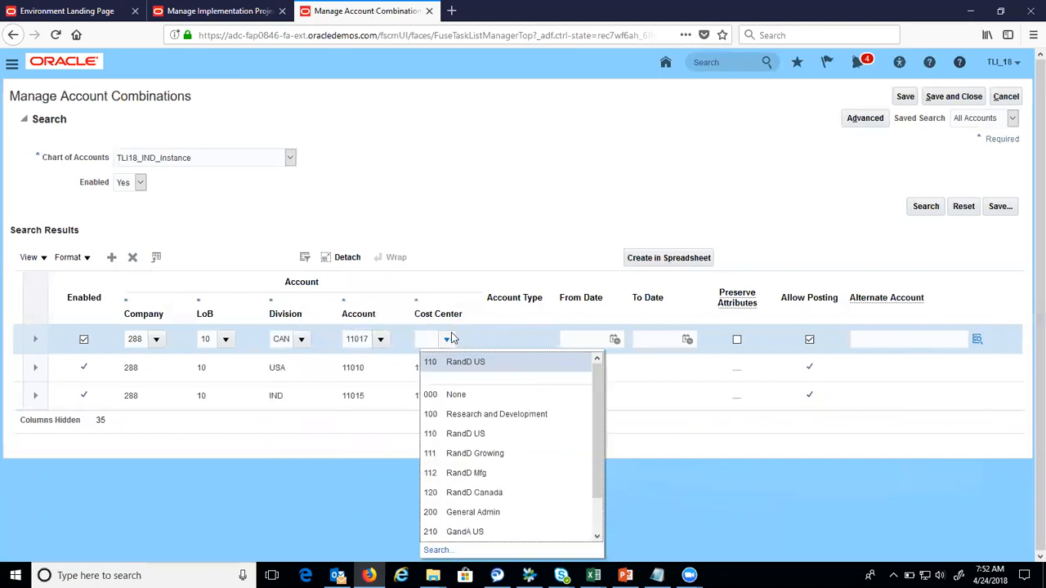
{"action": "left_click", "coordinate": [482, 431]}
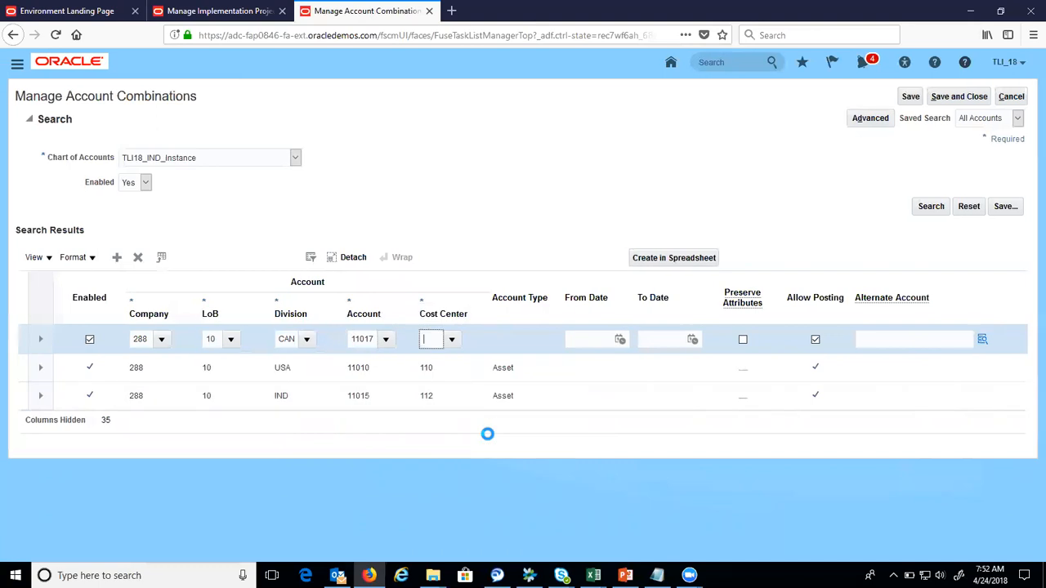
{"action": "left_click", "coordinate": [911, 98]}
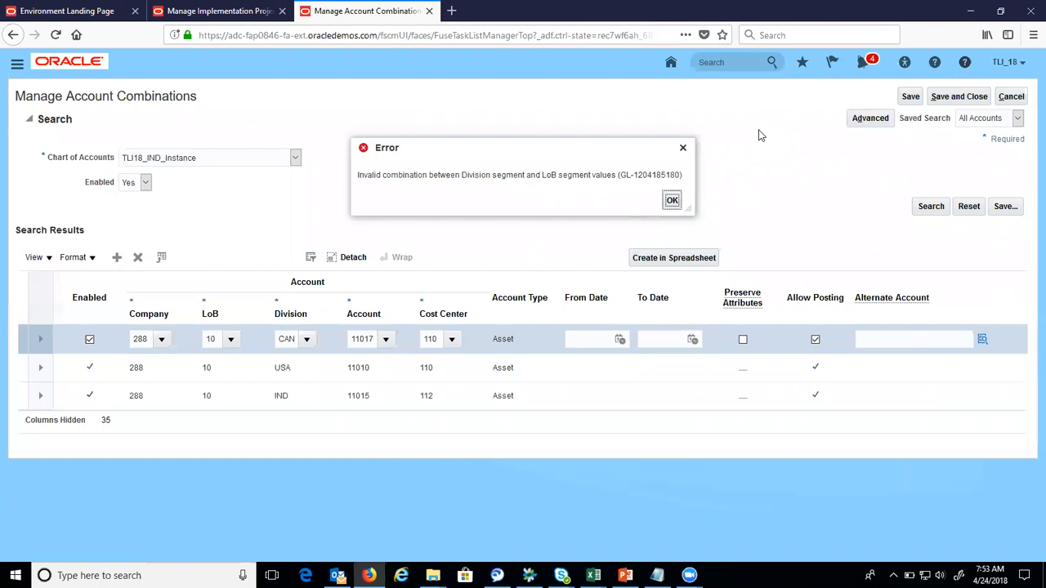
{"action": "left_click", "coordinate": [672, 201]}
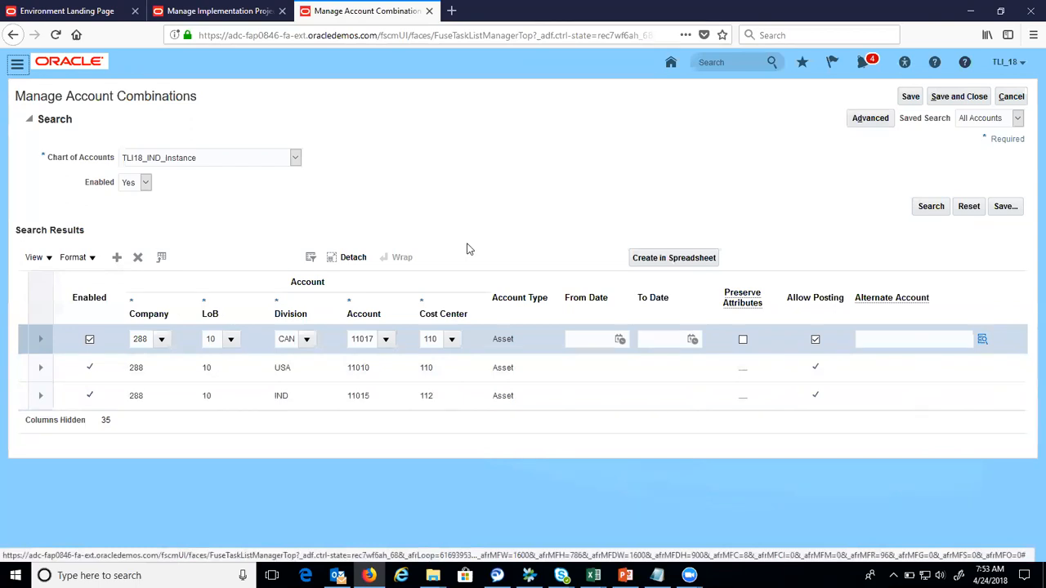
Step: Try to save and close the CAN combination, and cancel out to the TLI_18 project's task list
{"action": "left_click", "coordinate": [966, 101]}
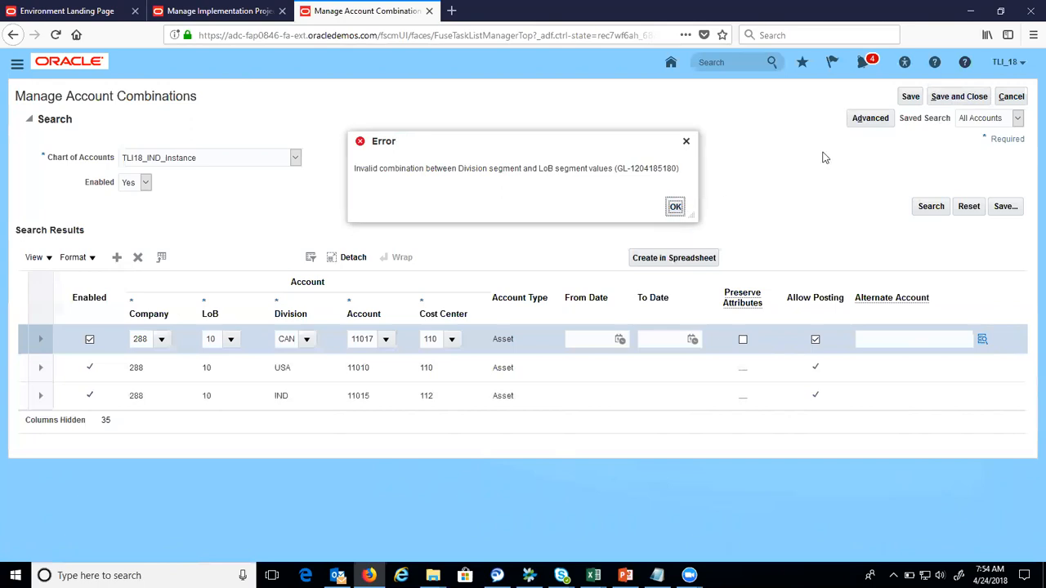
{"action": "left_click", "coordinate": [675, 206]}
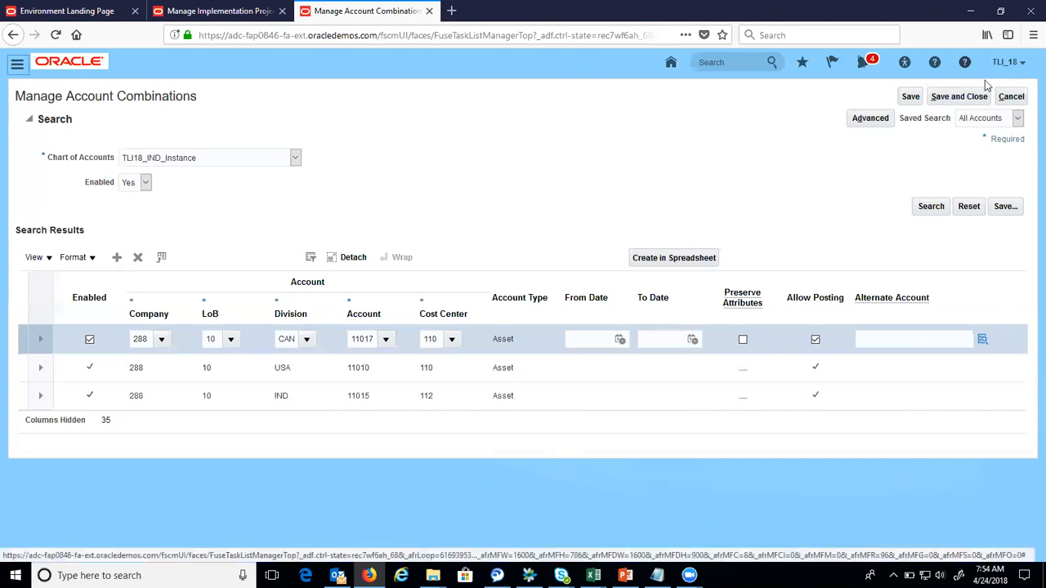
{"action": "left_click", "coordinate": [1011, 96]}
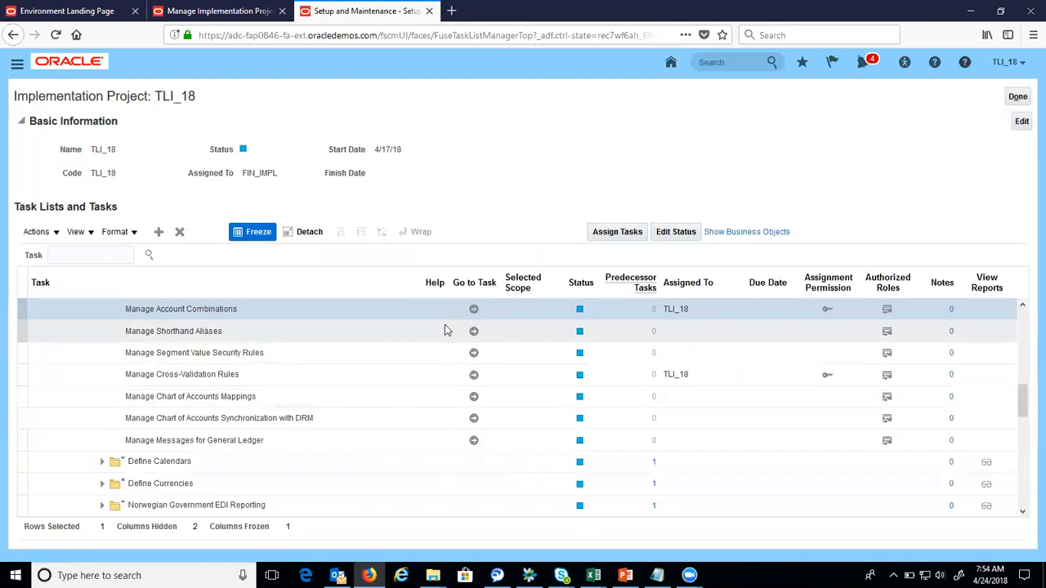
Step: Open the Manage Segment Value Security Rules task from the TLI_18 project's task list
{"action": "left_click", "coordinate": [436, 379]}
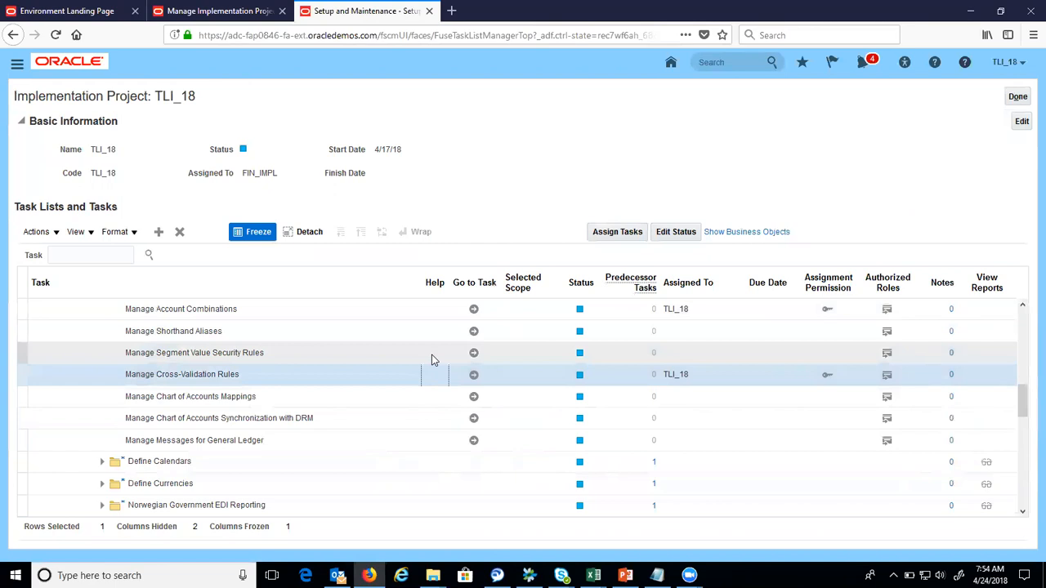
{"action": "left_click", "coordinate": [473, 355]}
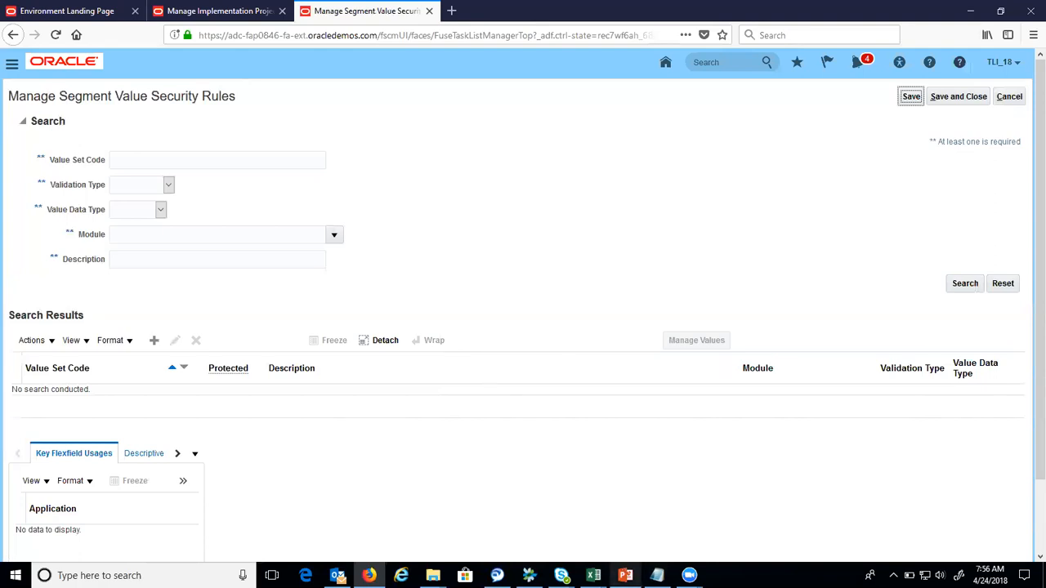
Step: Switch to the Excel workbook Book3 and review the divisions and LoB headings with the Condition and Policy cells below them
{"action": "mouse_move", "coordinate": [593, 575]}
{"action": "left_click", "coordinate": [721, 499]}
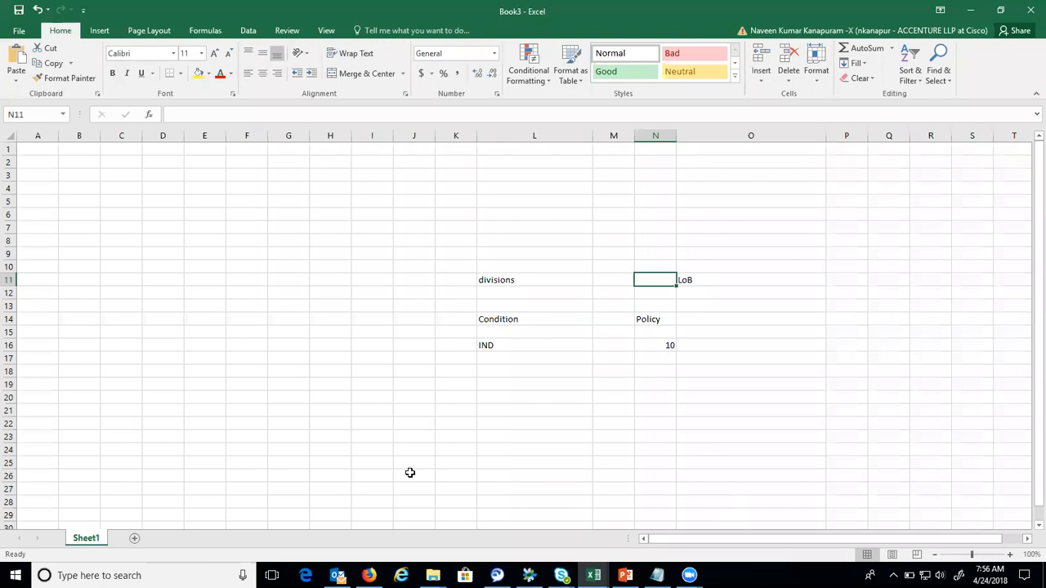
{"action": "left_click", "coordinate": [771, 301]}
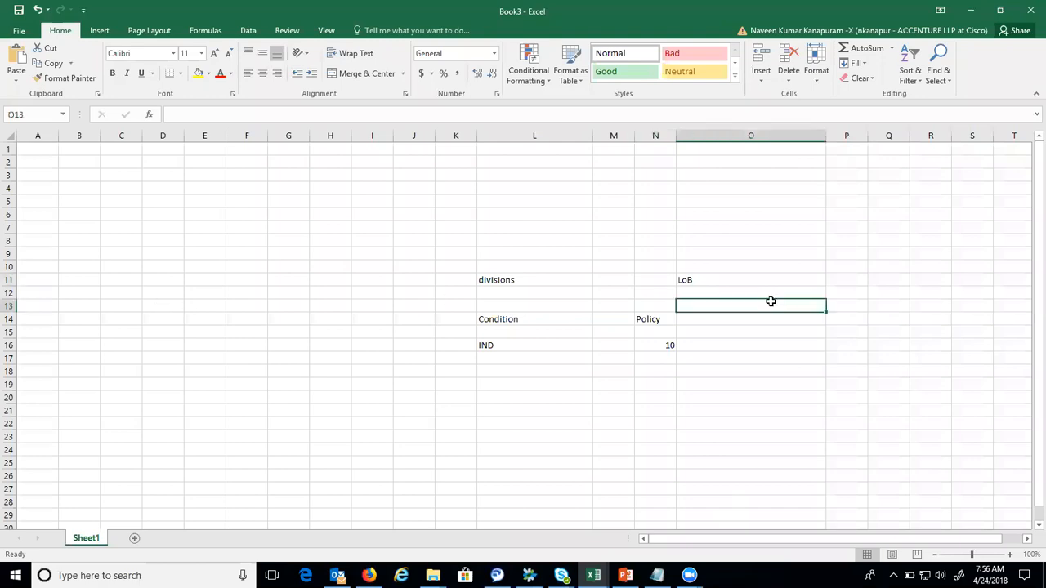
{"action": "key", "text": "Right"}
{"action": "key", "text": "Right"}
{"action": "key", "text": "Right"}
{"action": "key", "text": "Right"}
{"action": "key", "text": "Right"}
{"action": "key", "text": "Right"}
{"action": "key", "text": "Right"}
{"action": "key", "text": "Right"}
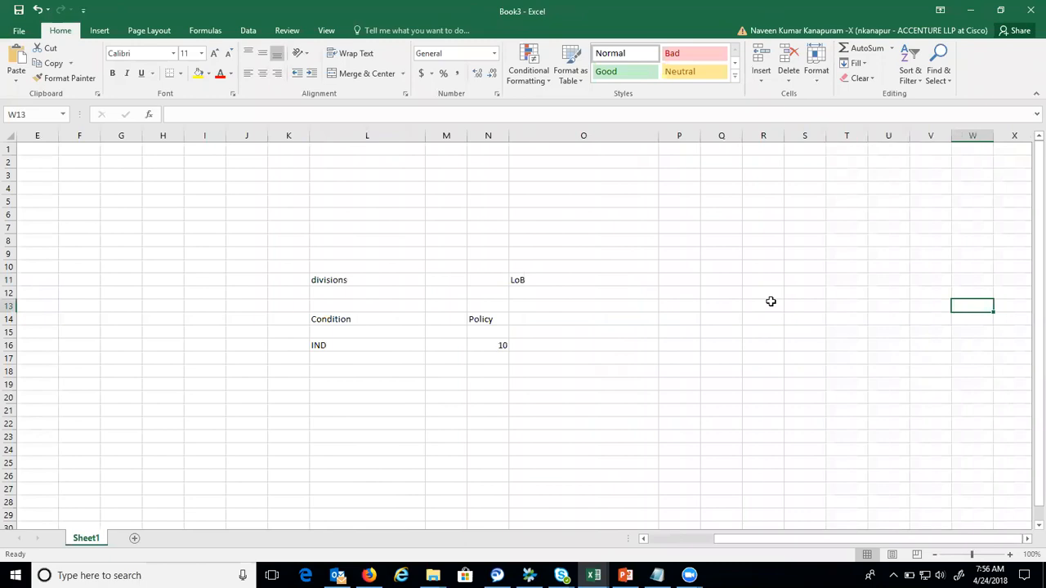
{"action": "key", "text": "Left"}
{"action": "key", "text": "Left"}
{"action": "key", "text": "Left"}
{"action": "key", "text": "Left"}
{"action": "key", "text": "Left"}
{"action": "key", "text": "Left"}
{"action": "key", "text": "Left"}
{"action": "key", "text": "Left"}
{"action": "key", "text": "Left"}
{"action": "key", "text": "Left"}
{"action": "key", "text": "Left"}
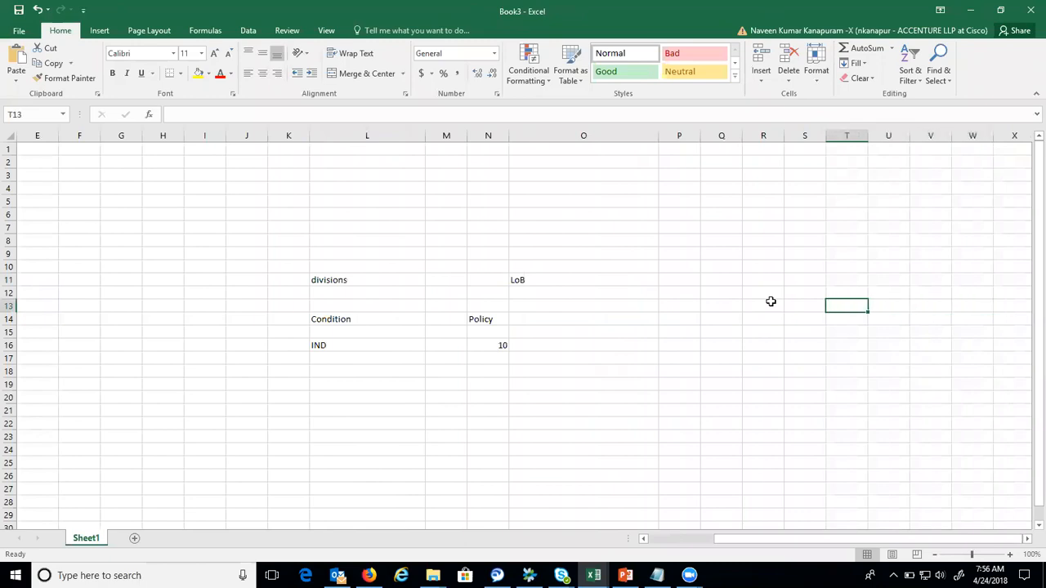
{"action": "key", "text": "Down"}
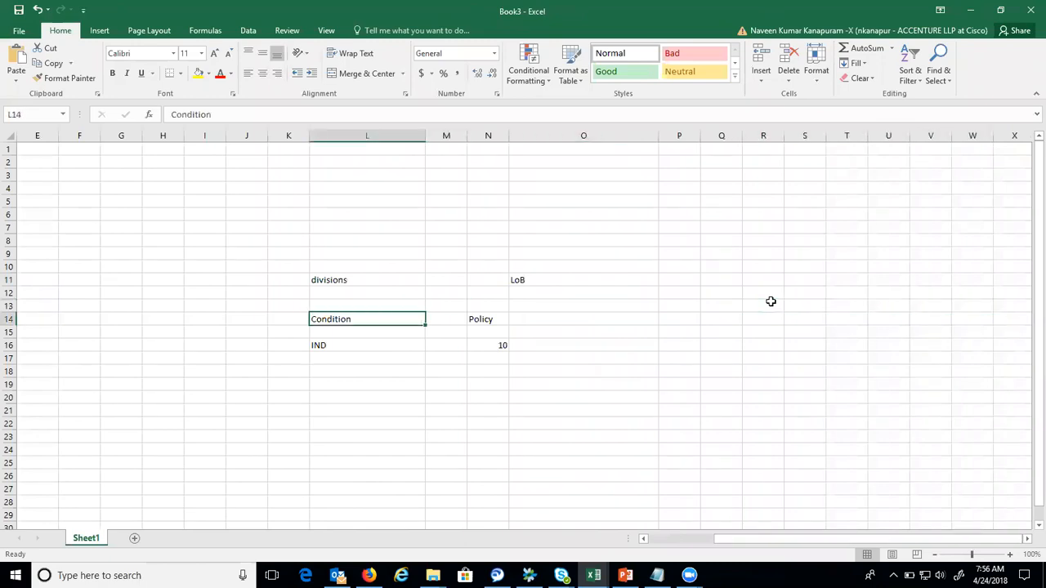
{"action": "key", "text": "shift+Right"}
{"action": "key", "text": "shift+Right"}
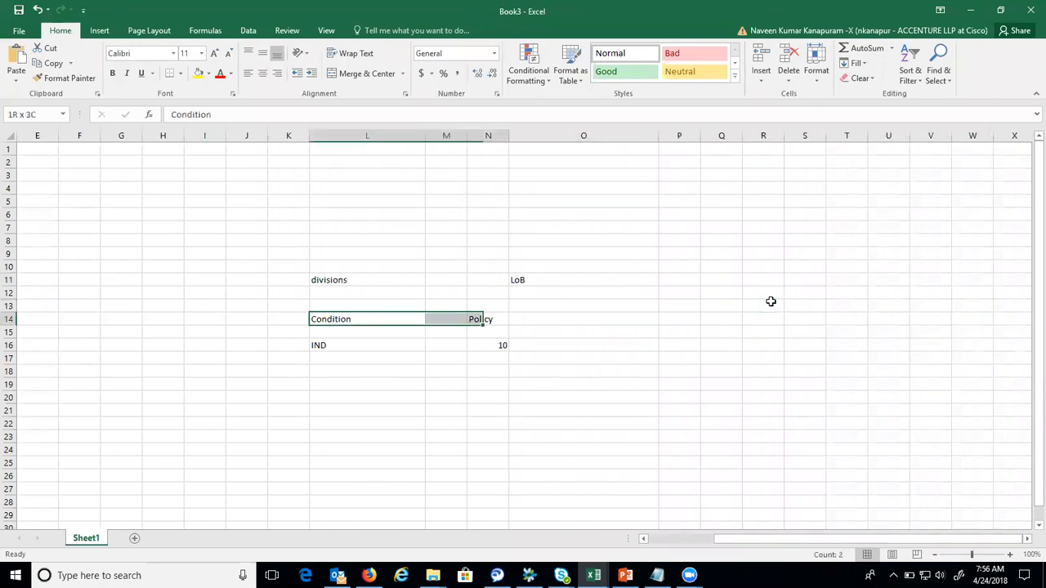
{"action": "key", "text": "Down"}
{"action": "key", "text": "Down"}
{"action": "key", "text": "Up"}
{"action": "key", "text": "Up"}
{"action": "key", "text": "Up"}
{"action": "key", "text": "Up"}
{"action": "key", "text": "Up"}
{"action": "key", "text": "shift+Right"}
{"action": "key", "text": "shift+Right"}
{"action": "key", "text": "shift+Right"}
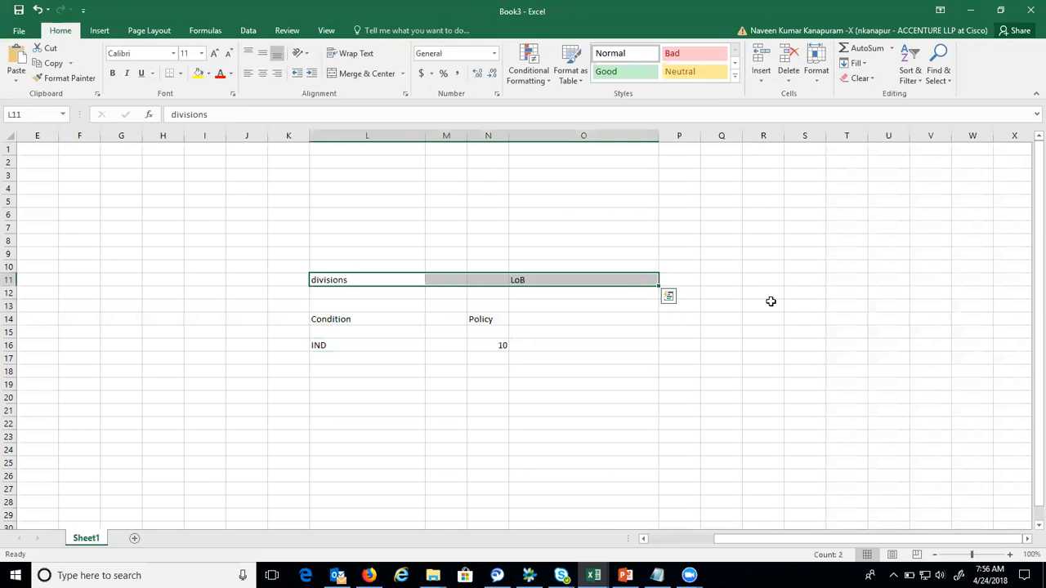
{"action": "key", "text": "Left"}
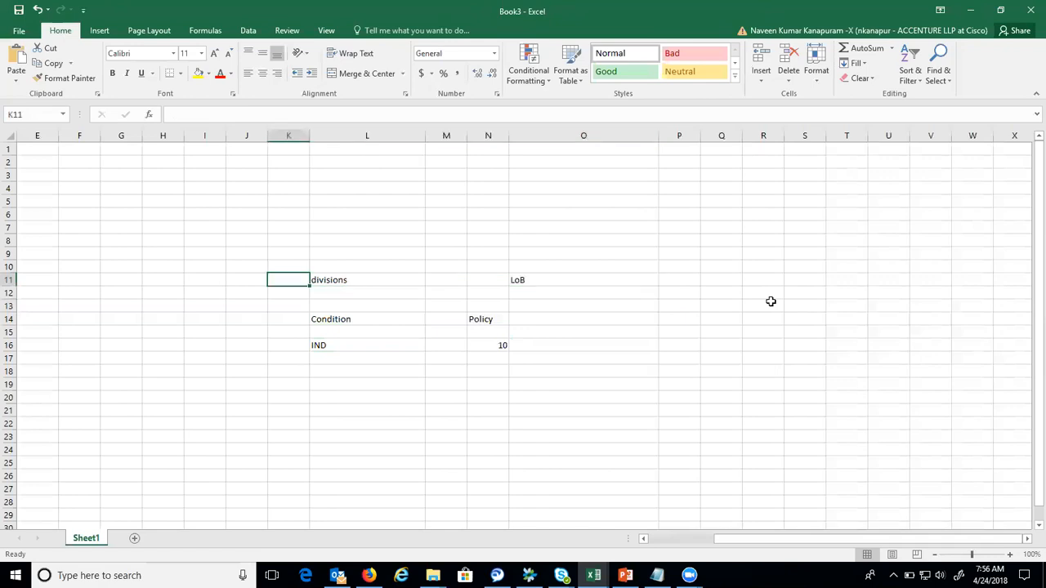
{"action": "key", "text": "Right"}
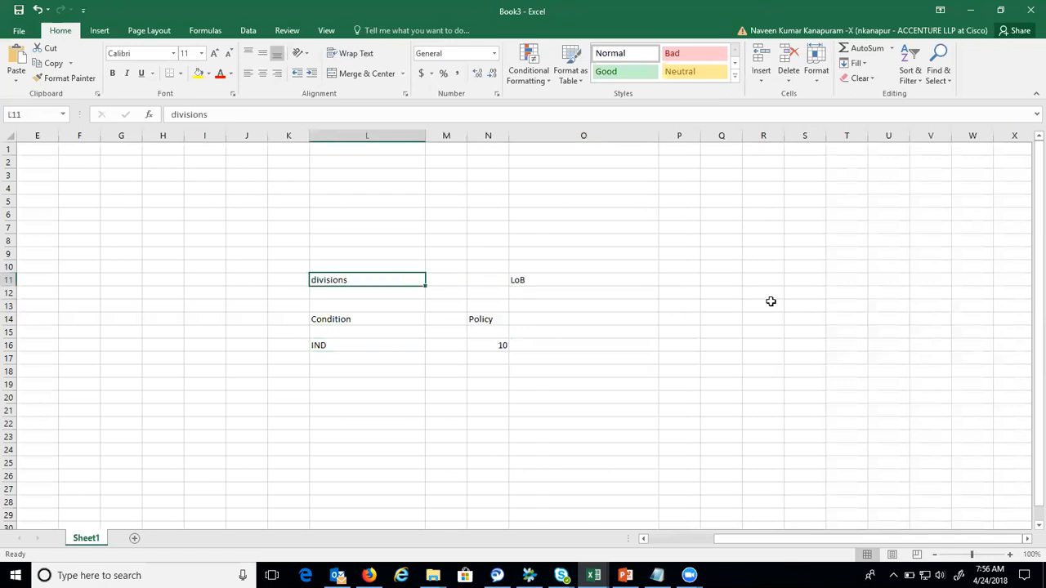
{"action": "key", "text": "shift+Right"}
{"action": "key", "text": "shift+Right"}
{"action": "key", "text": "shift+Right"}
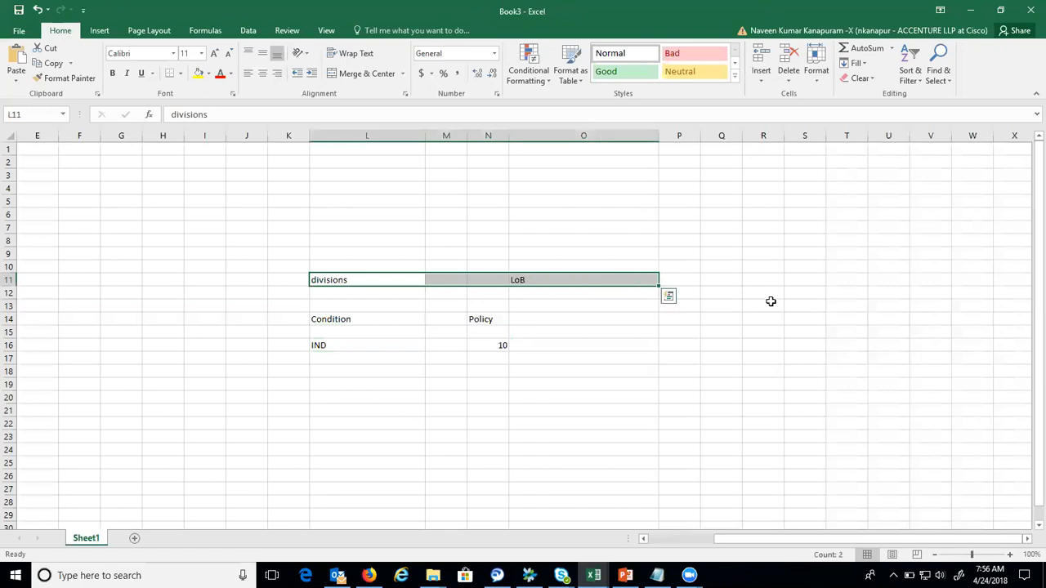
Step: Enter the heading "division" in cell V11, in the empty area beyond the existing notes
{"action": "key", "text": "Right"}
{"action": "key", "text": "Right"}
{"action": "key", "text": "Right"}
{"action": "key", "text": "Right"}
{"action": "key", "text": "Right"}
{"action": "key", "text": "Right"}
{"action": "key", "text": "Right"}
{"action": "key", "text": "Right"}
{"action": "key", "text": "Right"}
{"action": "key", "text": "Right"}
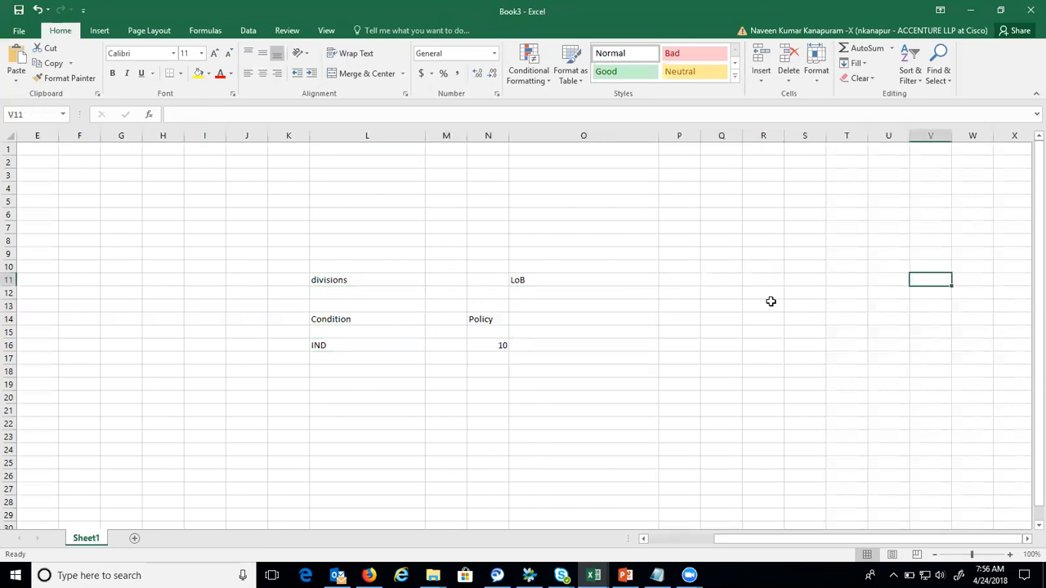
{"action": "type", "text": "division"}
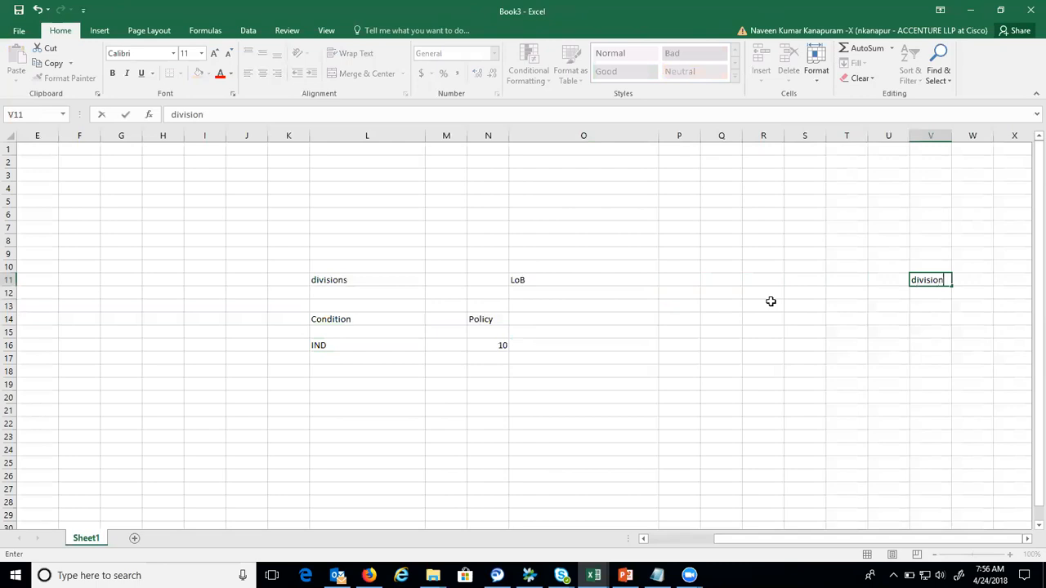
{"action": "key", "text": "Return"}
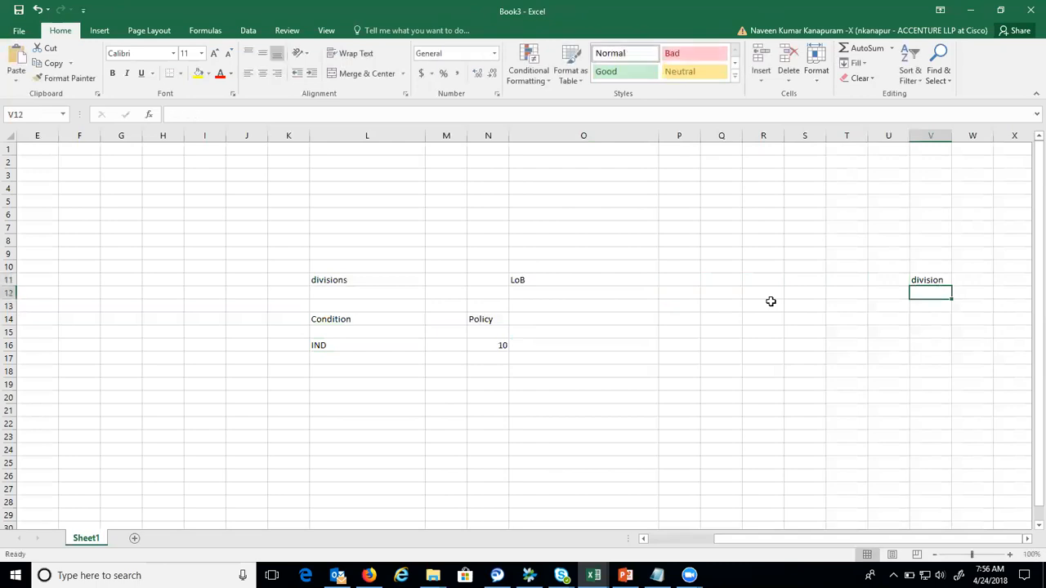
Step: List the division values IND, CAN and USA in cells X13 to X15
{"action": "key", "text": "Up"}
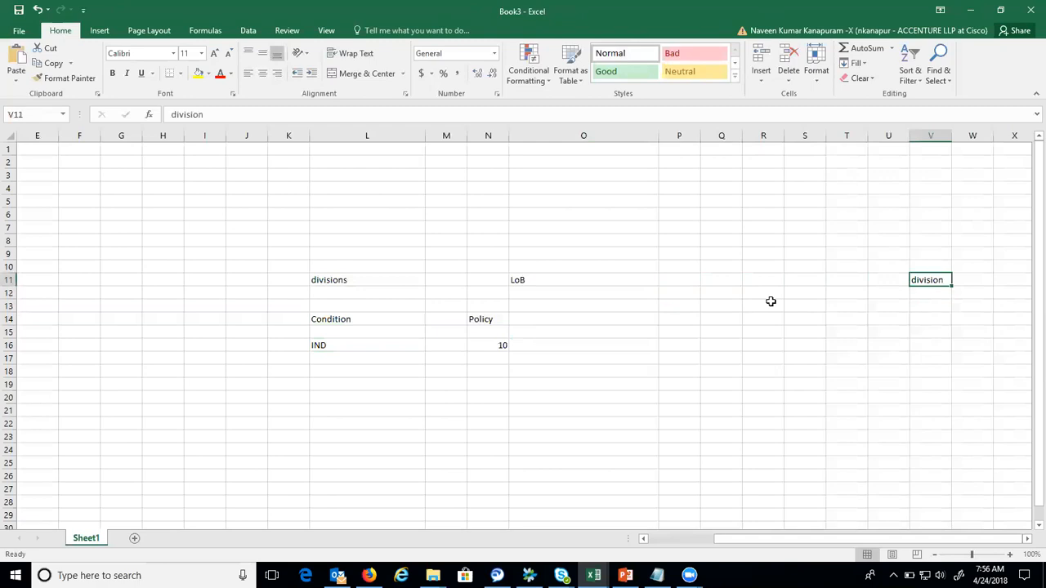
{"action": "key", "text": "Right"}
{"action": "key", "text": "Right"}
{"action": "key", "text": "Down"}
{"action": "key", "text": "Down"}
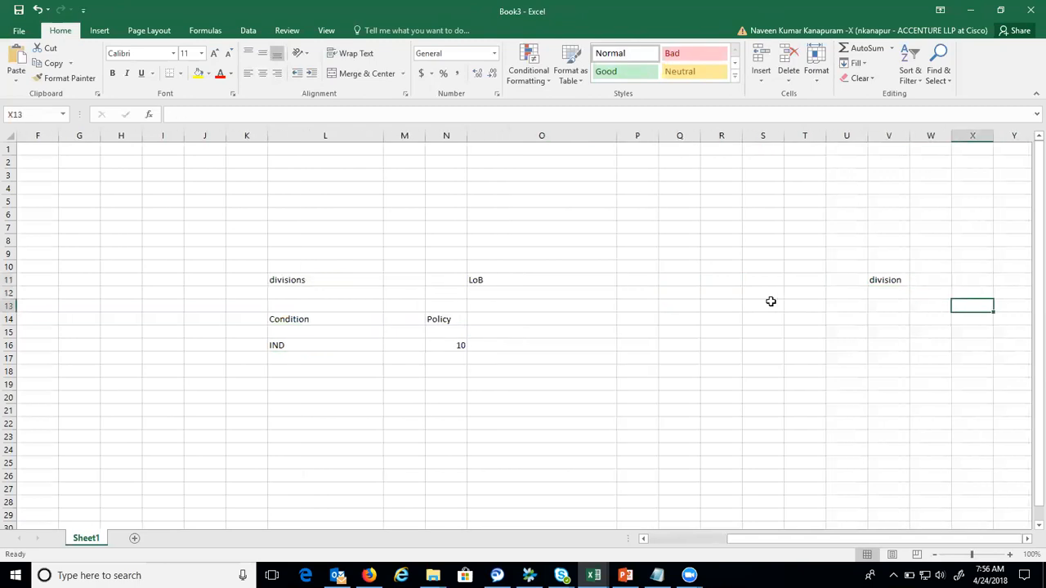
{"action": "type", "text": "IND"}
{"action": "key", "text": "Return"}
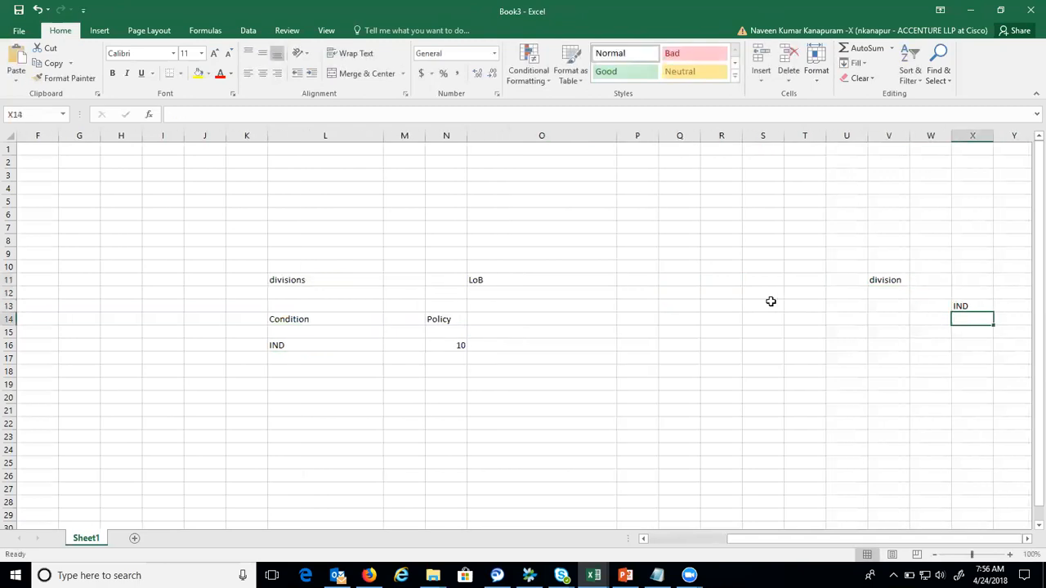
{"action": "type", "text": "CAN"}
{"action": "key", "text": "Return"}
{"action": "type", "text": "USA"}
{"action": "key", "text": "Return"}
{"action": "key", "text": "Up"}
{"action": "key", "text": "Up"}
{"action": "key", "text": "Up"}
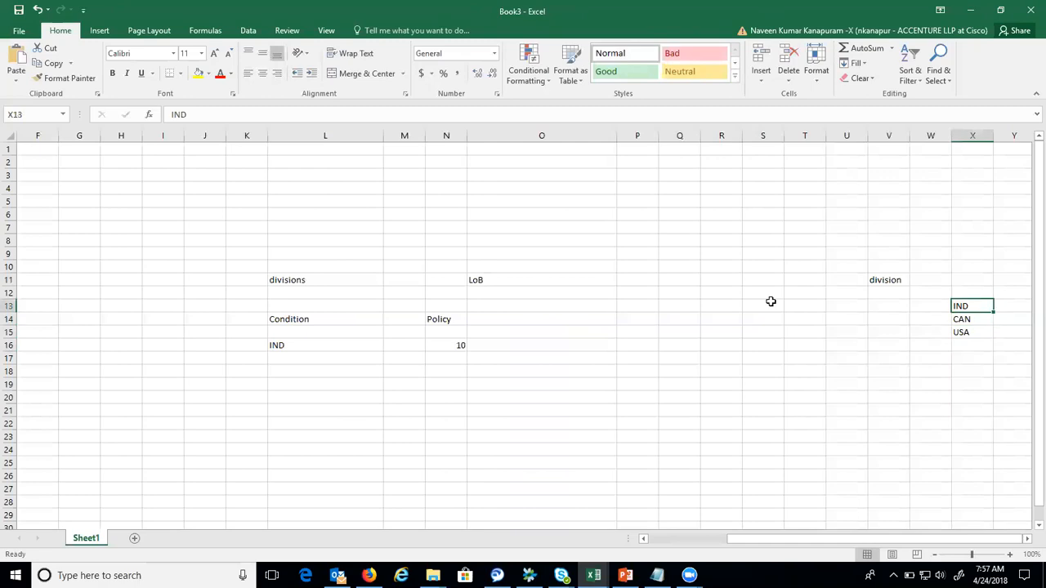
Step: Go over the division values in cells X13 to X15
{"action": "key", "text": "shift+Down"}
{"action": "key", "text": "shift+Down"}
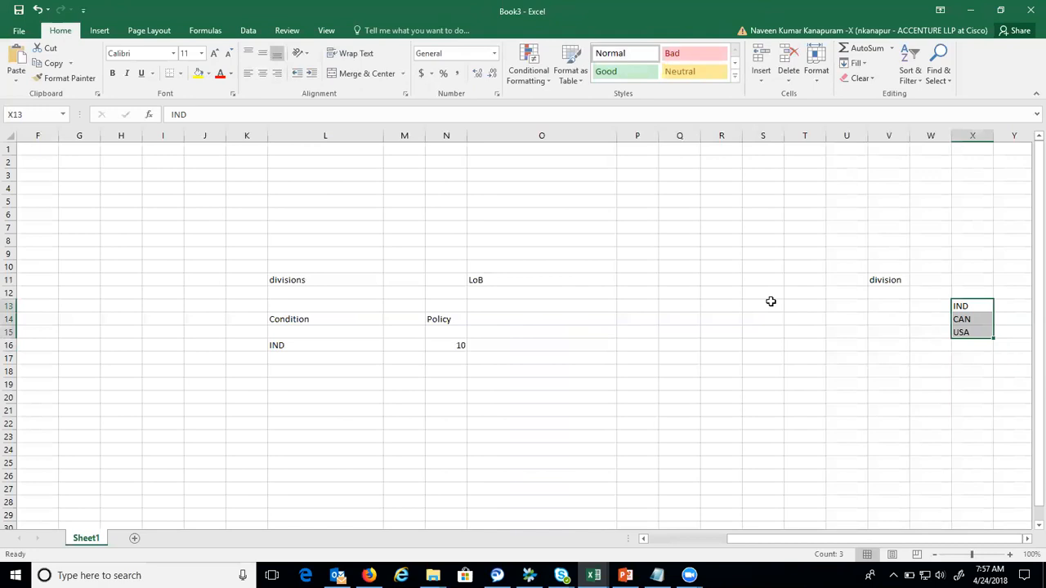
{"action": "key", "text": "Up"}
{"action": "key", "text": "Down"}
{"action": "key", "text": "shift+Down"}
{"action": "key", "text": "shift+Down"}
{"action": "key", "text": "Up"}
{"action": "key", "text": "Down"}
{"action": "key", "text": "Down"}
{"action": "key", "text": "Up"}
Step: Enter "Job Role" in cell Z13, beside the list of division values
{"action": "key", "text": "Right"}
{"action": "key", "text": "Right"}
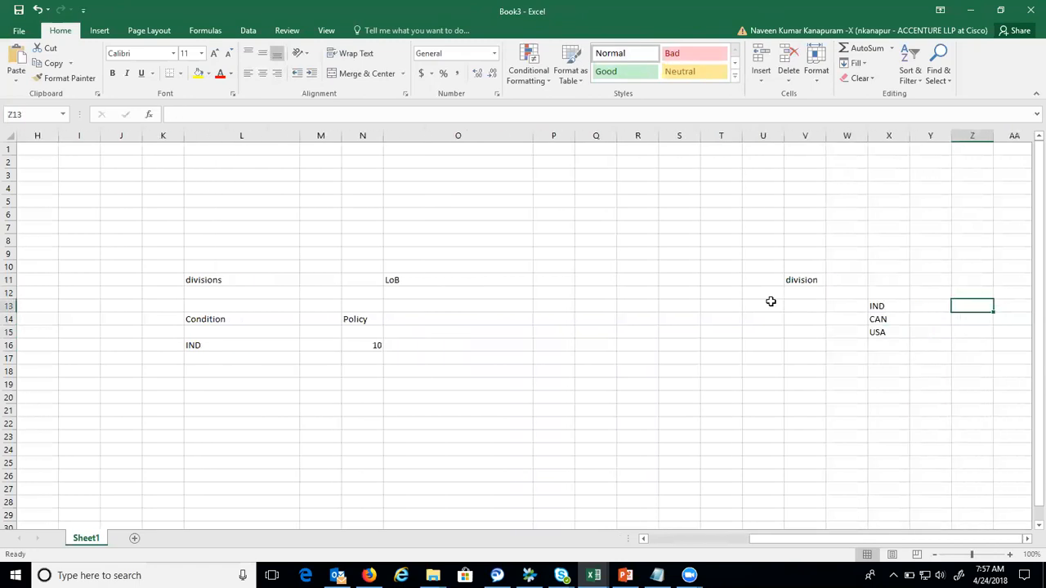
{"action": "key", "text": "Left"}
{"action": "key", "text": "Left"}
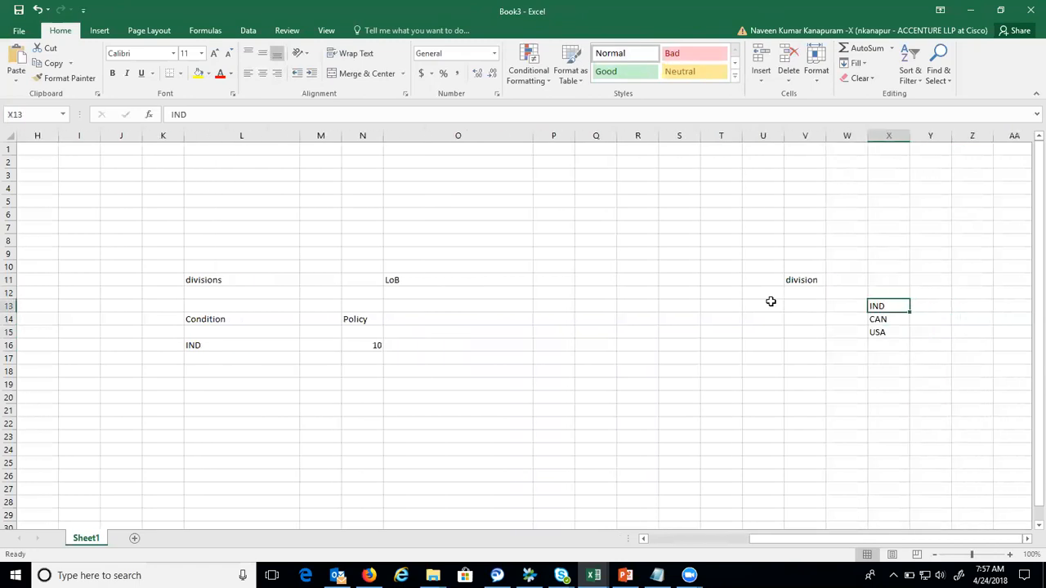
{"action": "key", "text": "Right"}
{"action": "key", "text": "Right"}
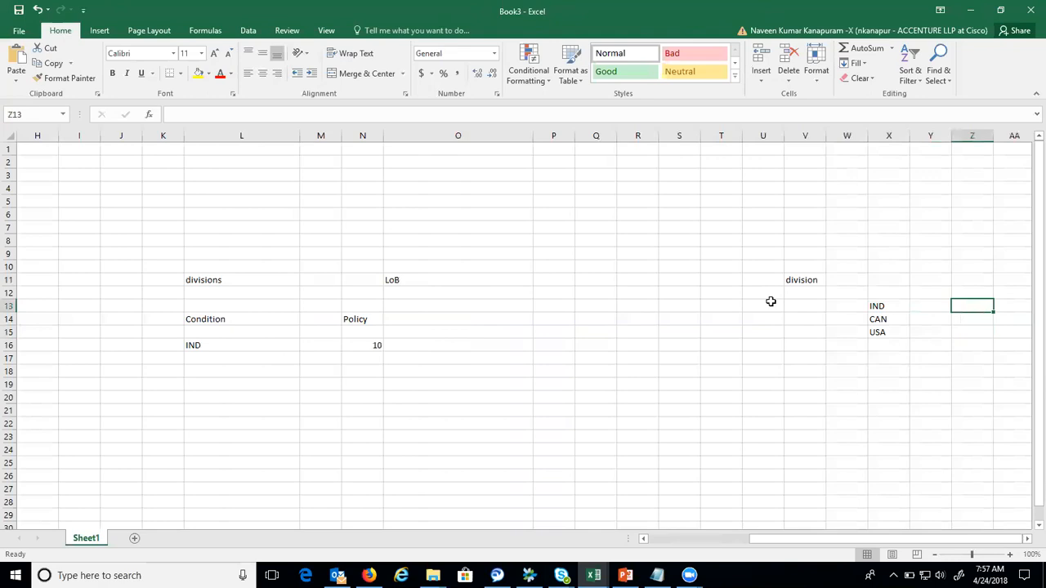
{"action": "type", "text": "Job Role"}
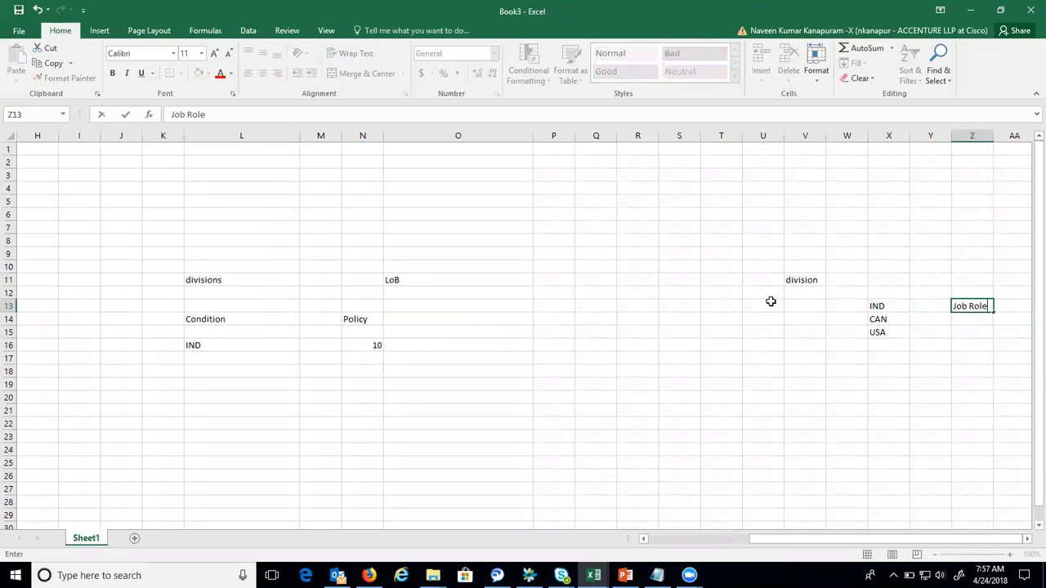
{"action": "key", "text": "Return"}
Step: Enter the label "Condition filter" in cell L19, below the IND example in the divisions column
{"action": "key", "text": "Down"}
{"action": "key", "text": "Down"}
{"action": "key", "text": "Down"}
{"action": "key", "text": "Down"}
{"action": "key", "text": "Down"}
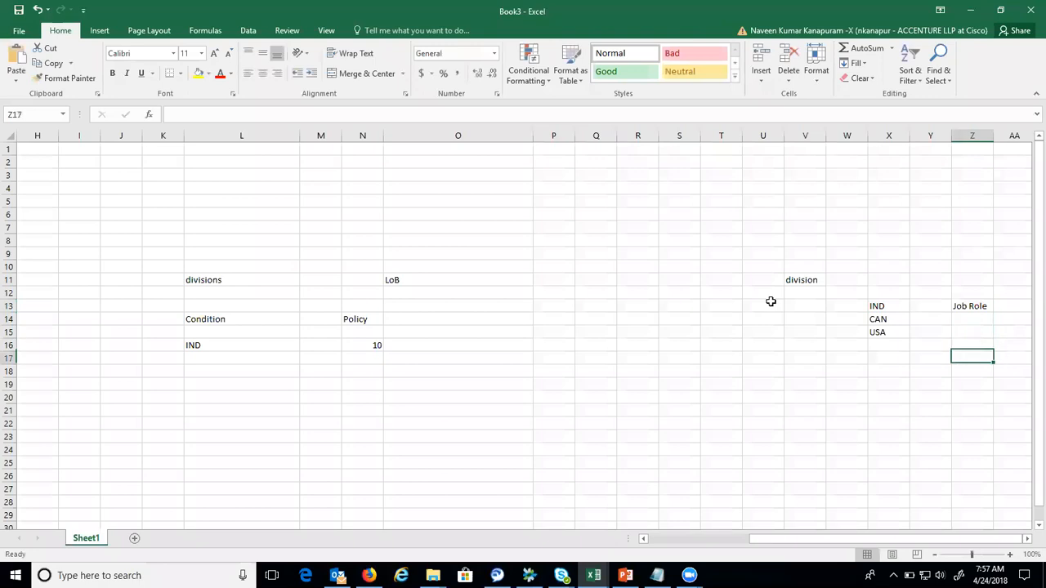
{"action": "key", "text": "Left"}
{"action": "key", "text": "Left"}
{"action": "key", "text": "Left"}
{"action": "key", "text": "Left"}
{"action": "key", "text": "Left"}
{"action": "key", "text": "Left"}
{"action": "key", "text": "Left"}
{"action": "key", "text": "Left"}
{"action": "key", "text": "Left"}
{"action": "key", "text": "Left"}
{"action": "key", "text": "Left"}
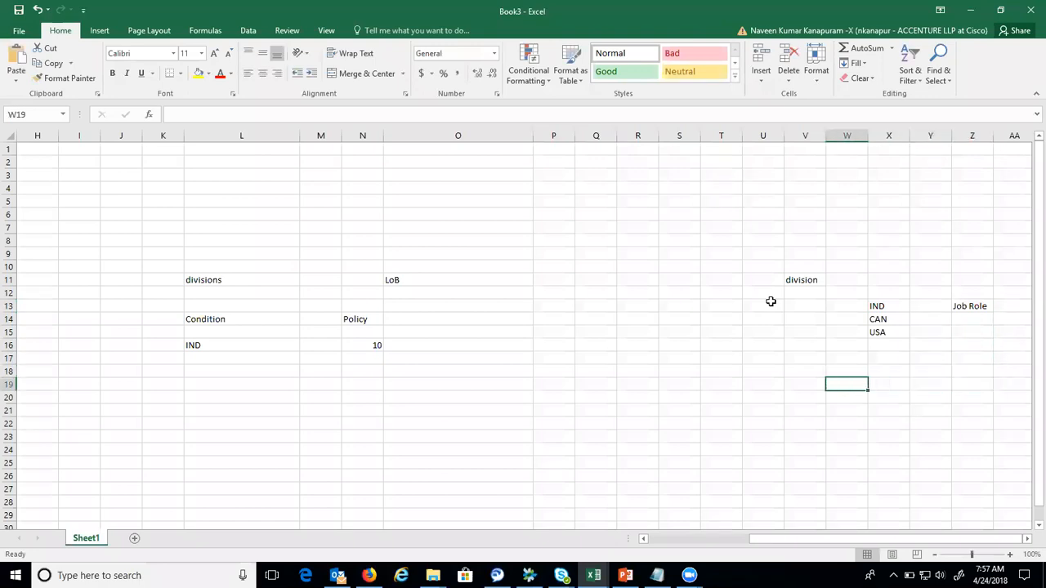
{"action": "key", "text": "Left"}
{"action": "key", "text": "Left"}
{"action": "key", "text": "Left"}
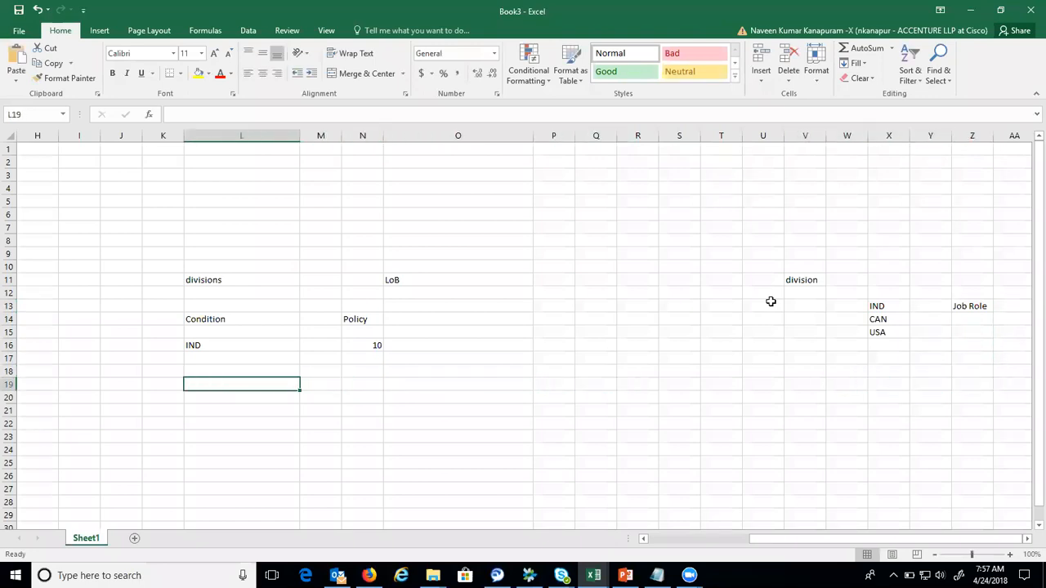
{"action": "type", "text": "Condi"}
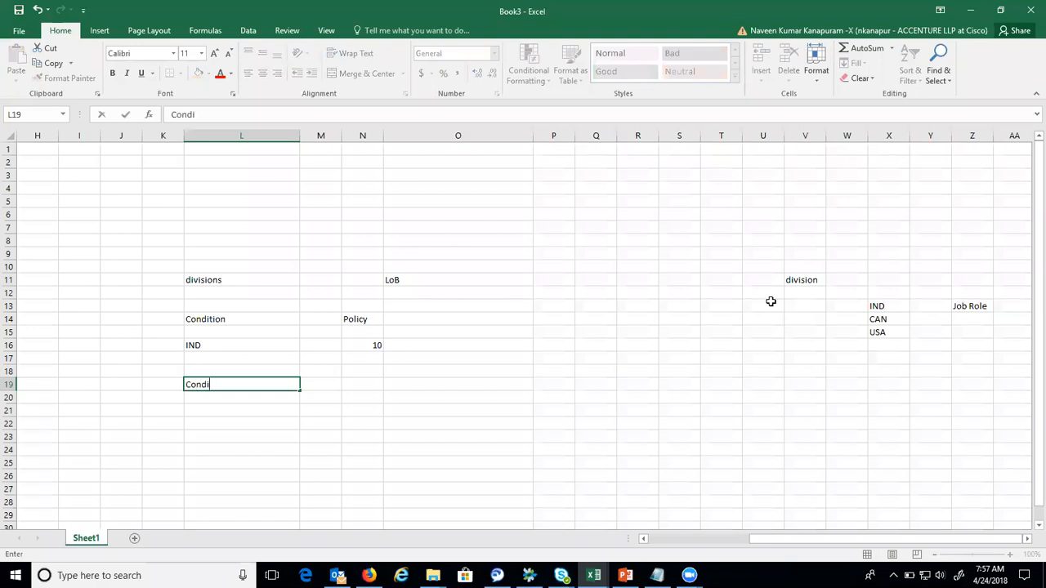
{"action": "type", "text": "tion filter"}
Step: Enter the label "Validation filter" in cell O19, on the same row as the Condition filter label
{"action": "key", "text": "Right"}
{"action": "key", "text": "Right"}
{"action": "key", "text": "Right"}
{"action": "type", "text": "Va"}
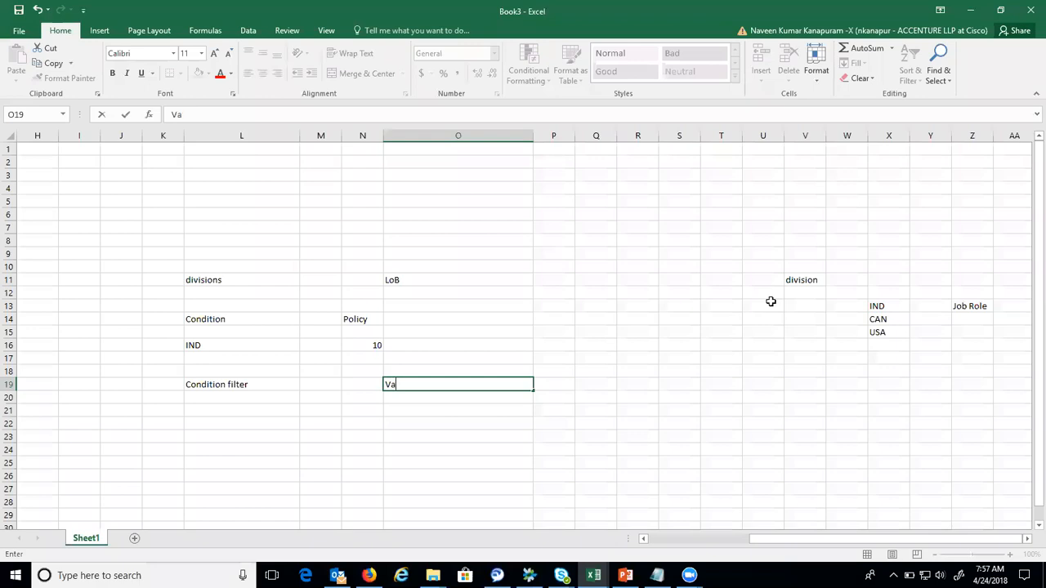
{"action": "type", "text": "lidation filter"}
Step: Enter the headings "Condition" in cell W19 and "Policy" in cell Y19, below the division value list
{"action": "key", "text": "Right"}
{"action": "key", "text": "Right"}
{"action": "key", "text": "Right"}
{"action": "key", "text": "Right"}
{"action": "key", "text": "Right"}
{"action": "key", "text": "Right"}
{"action": "key", "text": "Right"}
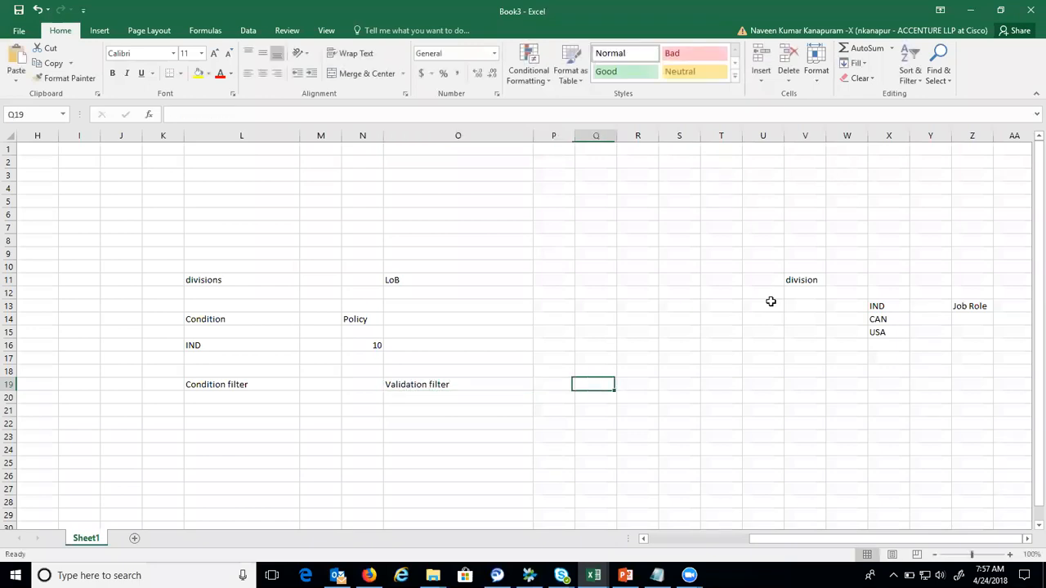
{"action": "key", "text": "Right"}
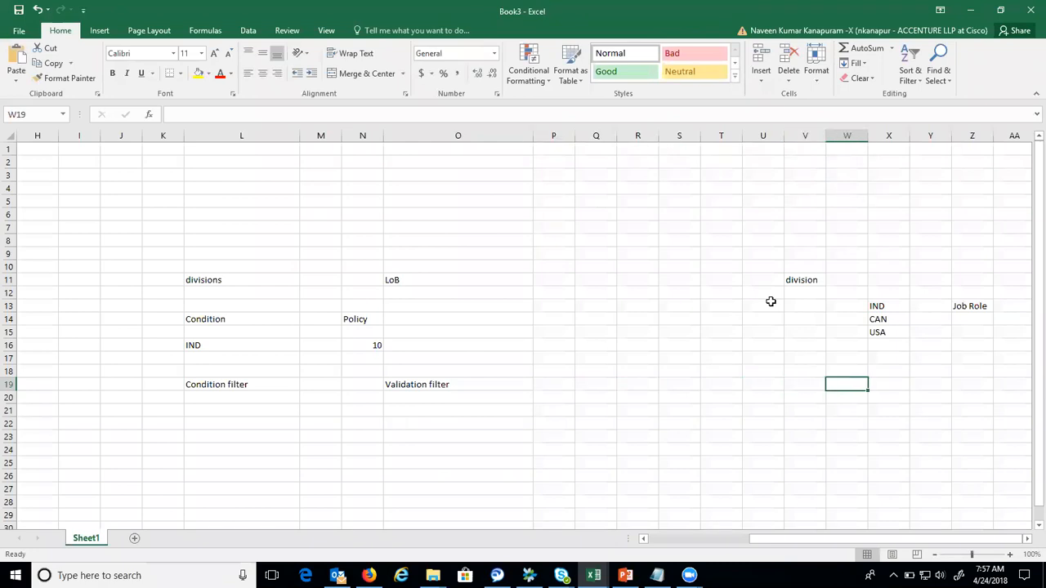
{"action": "type", "text": "Condi"}
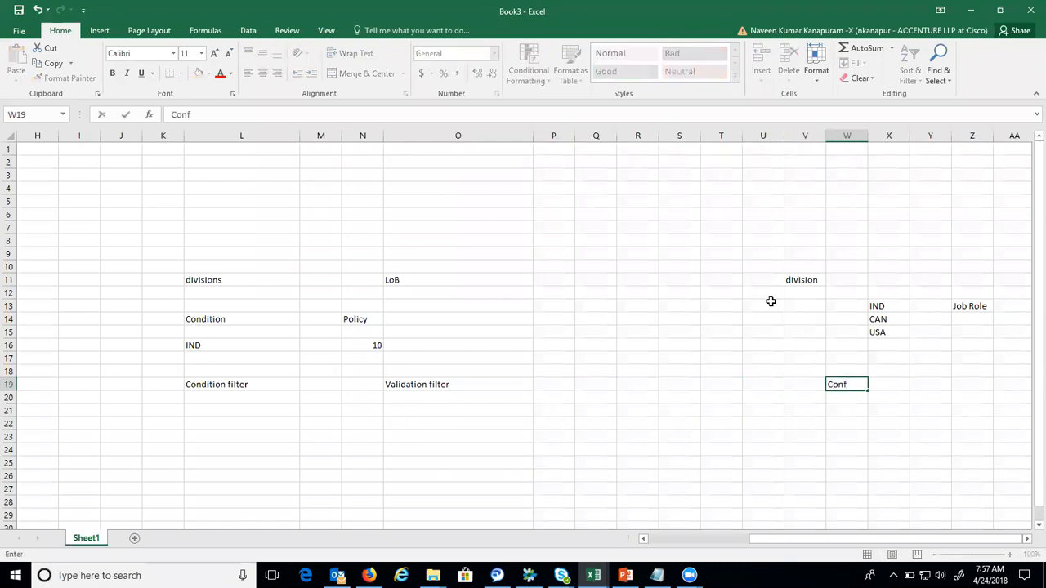
{"action": "type", "text": "tion"}
{"action": "key", "text": "Right"}
{"action": "key", "text": "Right"}
{"action": "type", "text": "Policy"}
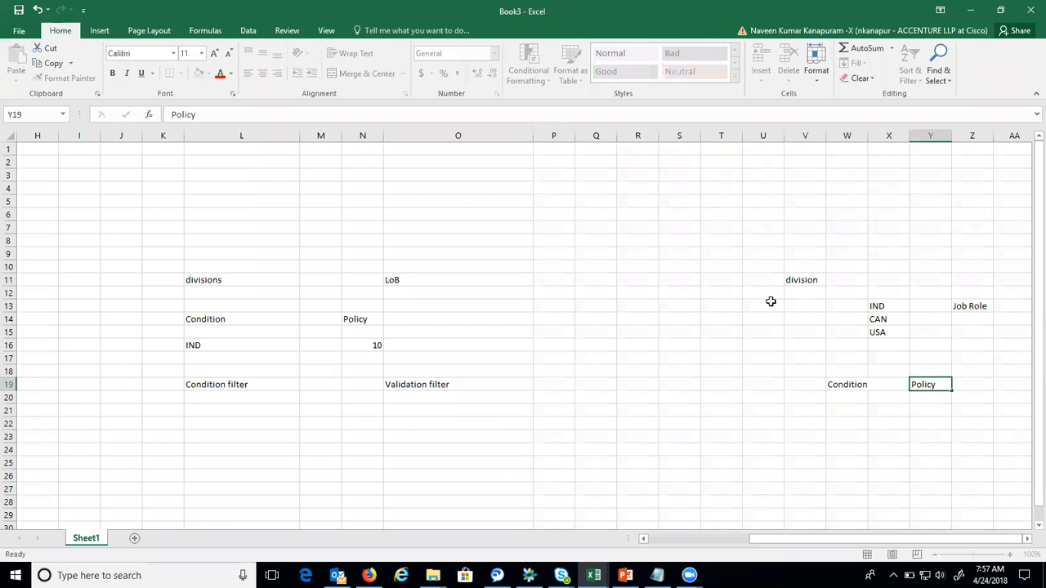
Step: Enter IND as the condition value in cell W22, below the new Condition heading
{"action": "key", "text": "Return"}
{"action": "key", "text": "Return"}
{"action": "key", "text": "Return"}
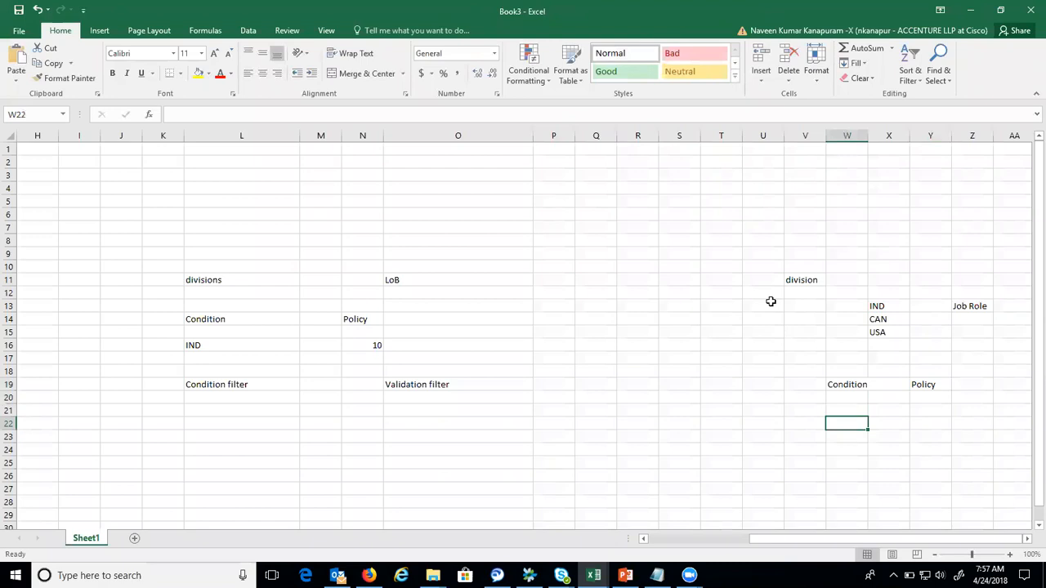
{"action": "type", "text": "IND"}
{"action": "key", "text": "Tab"}
{"action": "key", "text": "Tab"}
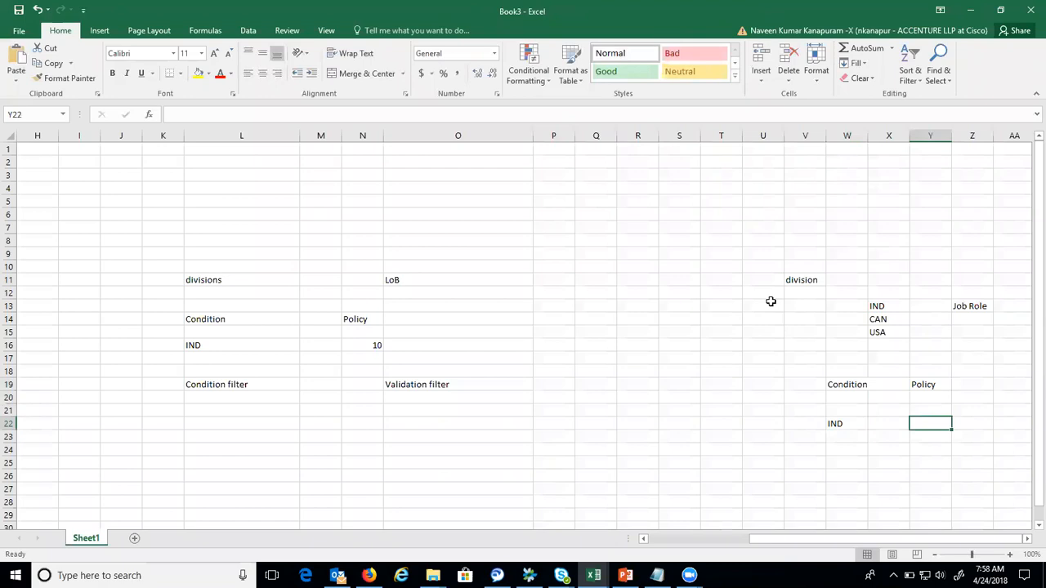
Step: Go over the Condition and Policy headings in row 19 and the example row 22 beneath them
{"action": "key", "text": "Left"}
{"action": "key", "text": "Left"}
{"action": "key", "text": "Left"}
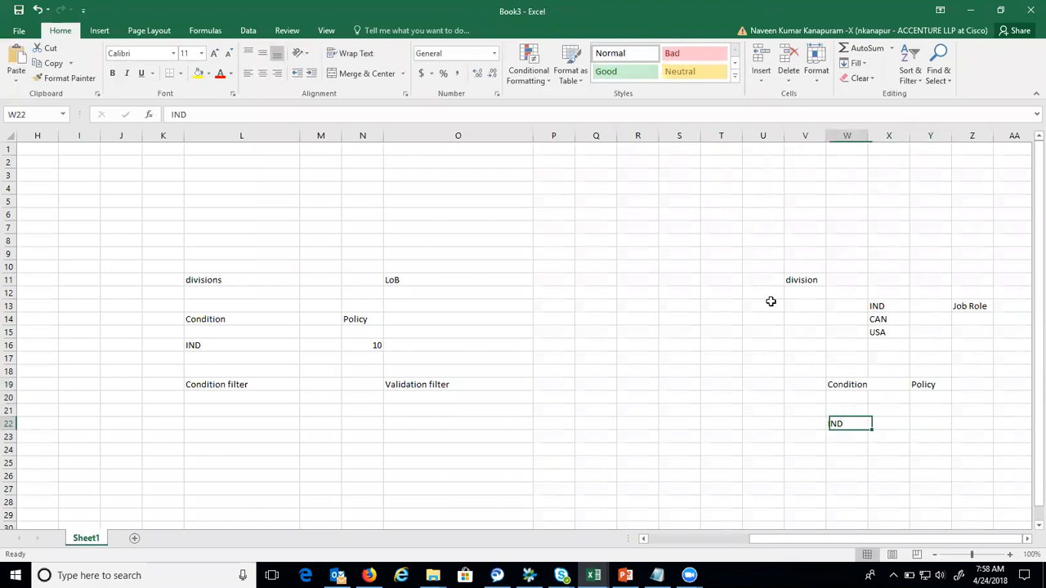
{"action": "key", "text": "Right"}
{"action": "key", "text": "Up"}
{"action": "key", "text": "Up"}
{"action": "key", "text": "Up"}
{"action": "key", "text": "Down"}
{"action": "key", "text": "Down"}
{"action": "key", "text": "Down"}
{"action": "key", "text": "Right"}
{"action": "key", "text": "Right"}
{"action": "key", "text": "Right"}
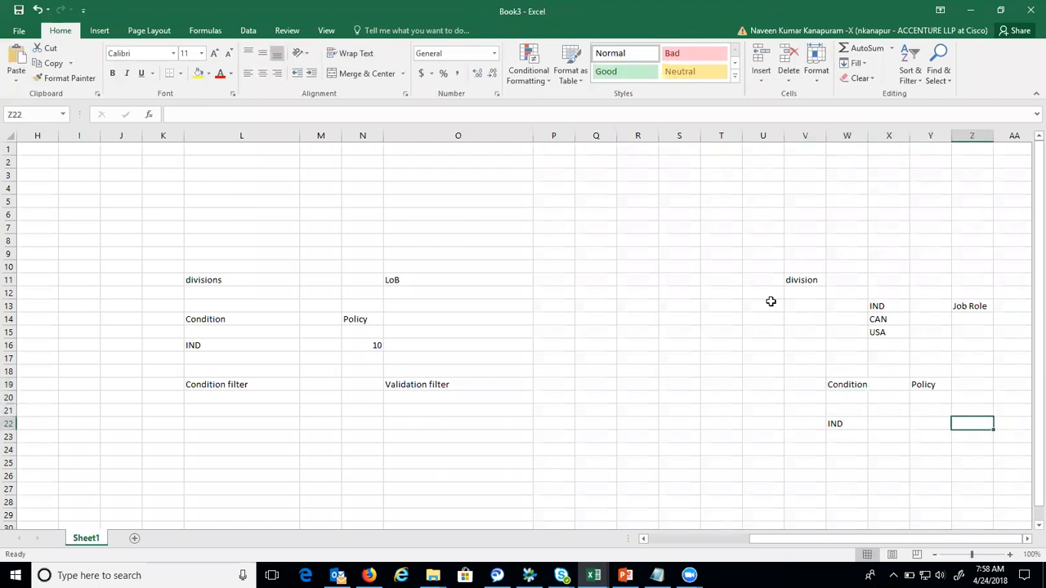
Step: Enter "Job Role" as the policy in cell Y22 for the IND condition
{"action": "key", "text": "Left"}
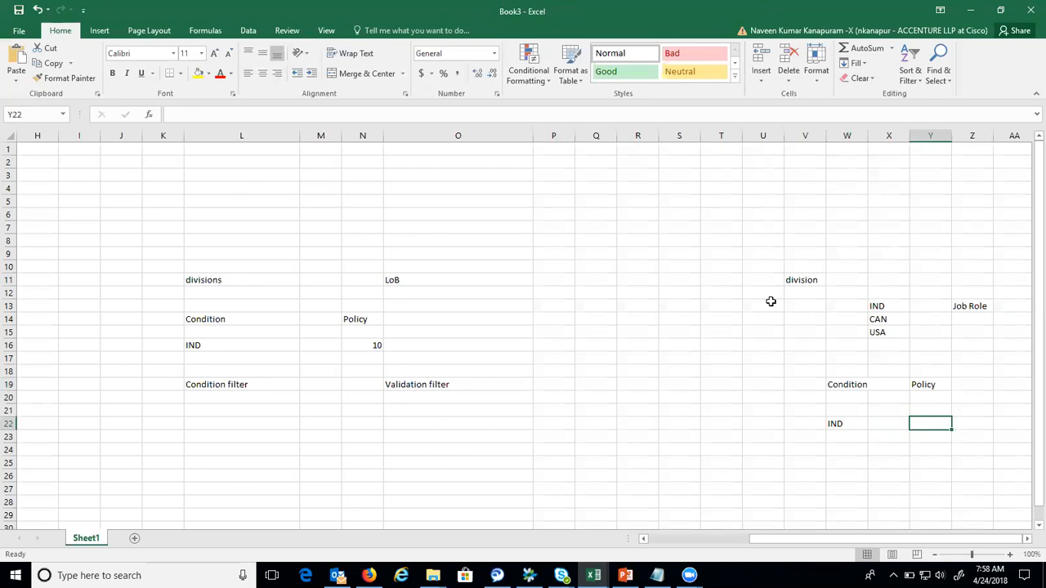
{"action": "type", "text": "Jo"}
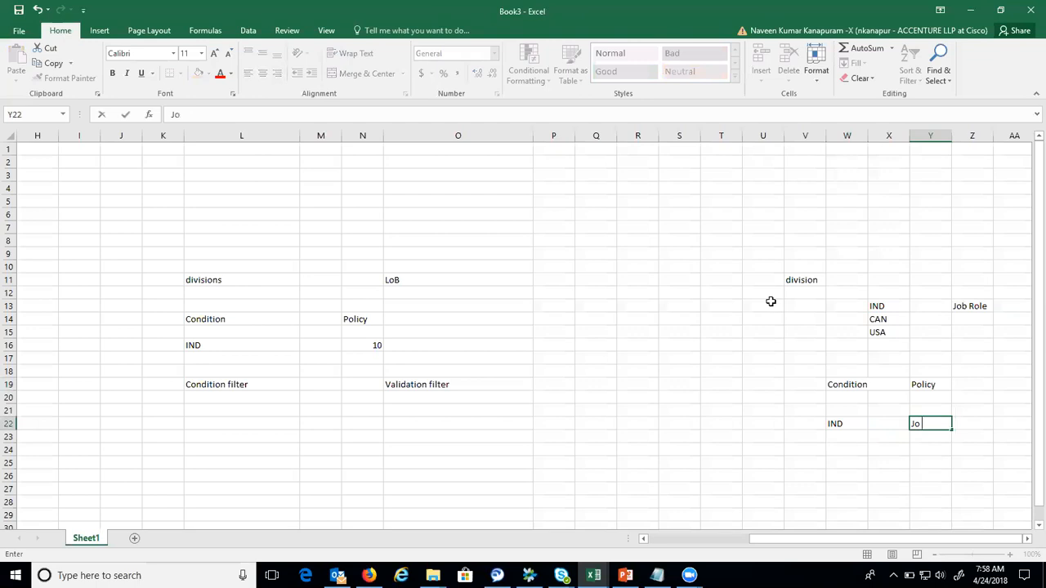
{"action": "type", "text": "b Role"}
{"action": "key", "text": "Return"}
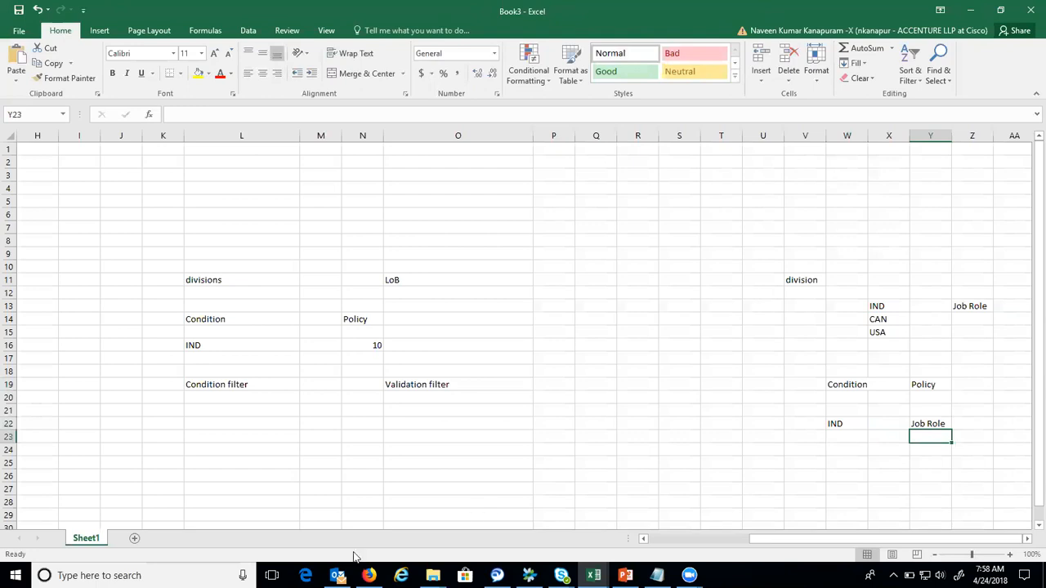
Step: Switch to Oracle in Firefox and search the segment value security rules for value set code Division
{"action": "left_click", "coordinate": [369, 575]}
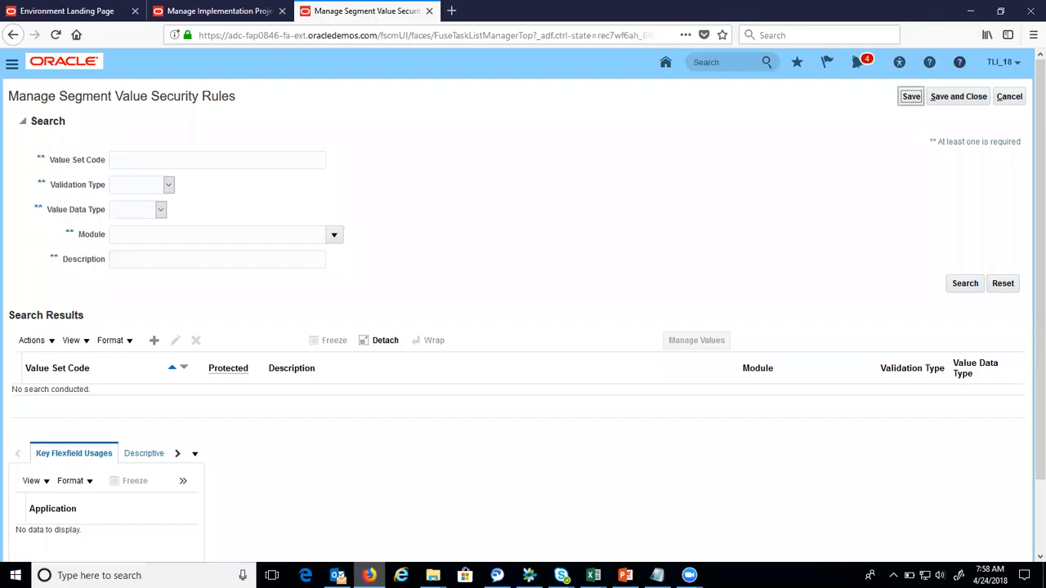
{"action": "left_click", "coordinate": [243, 162]}
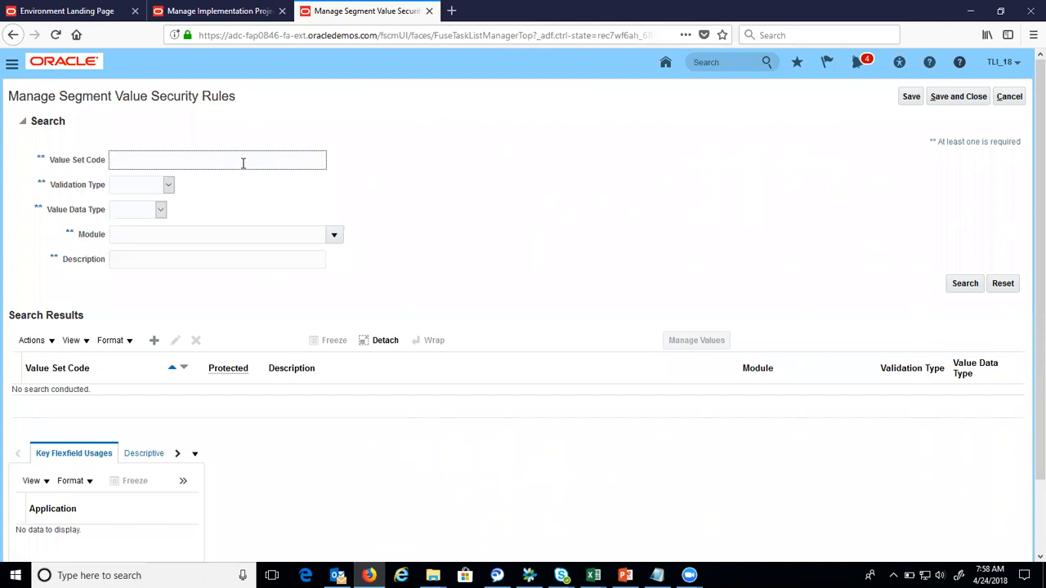
{"action": "type", "text": "Division"}
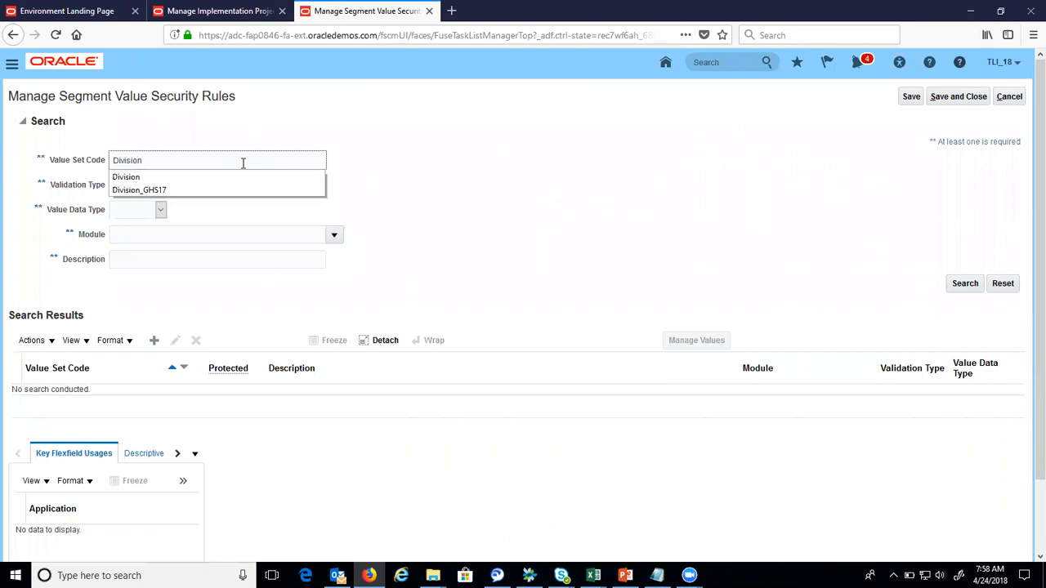
{"action": "key", "text": "Tab"}
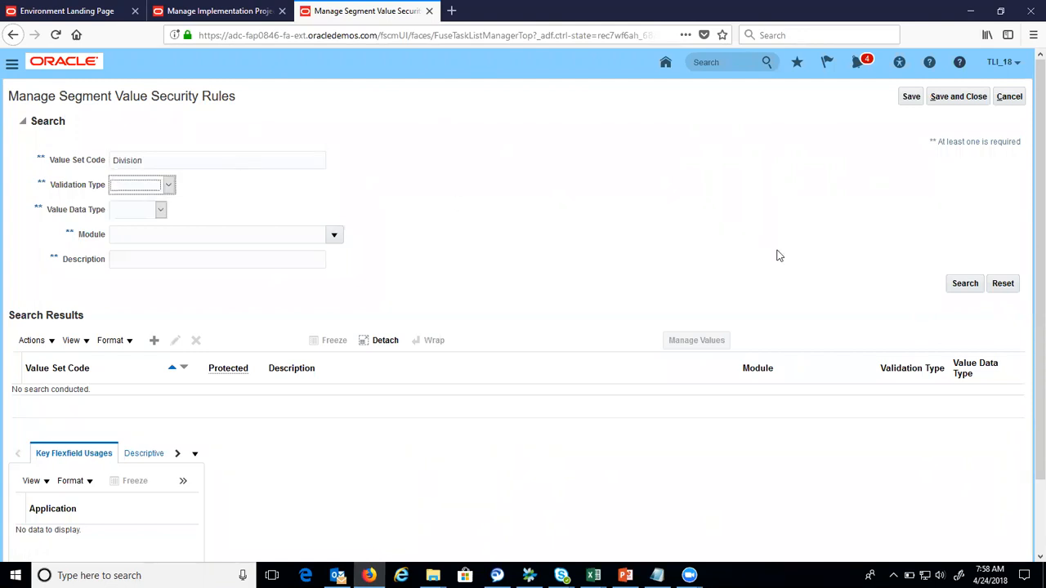
{"action": "left_click", "coordinate": [965, 283]}
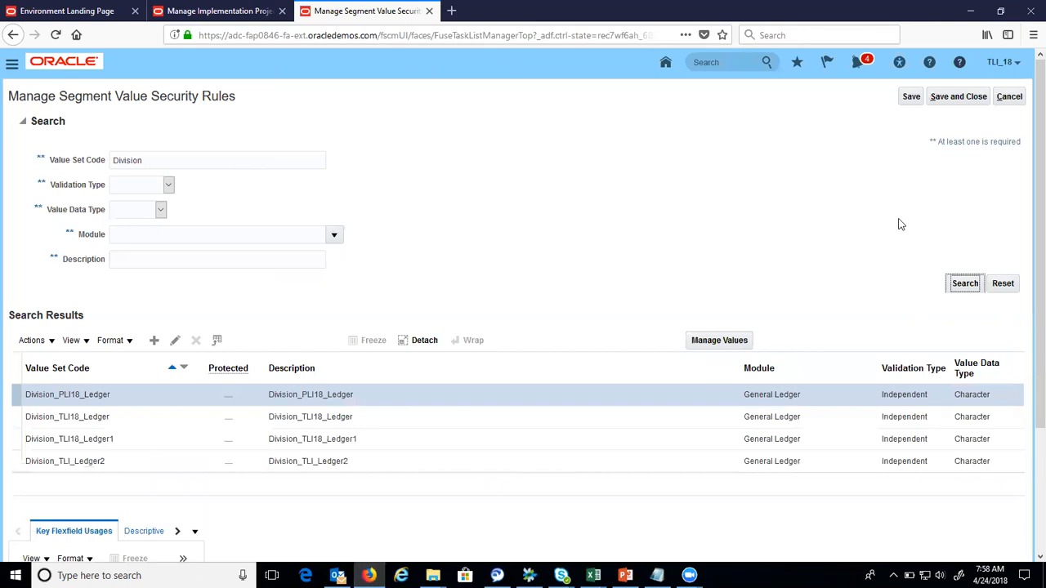
Step: Open the Division_TLI18_Ledger value set for editing and enable security on it
{"action": "left_click", "coordinate": [175, 417]}
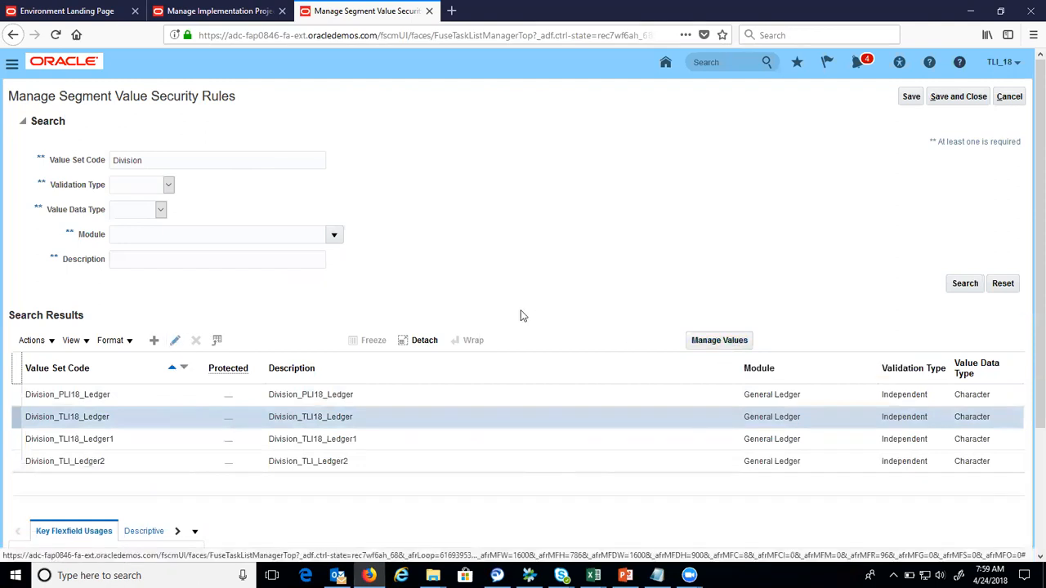
{"action": "left_click", "coordinate": [176, 342]}
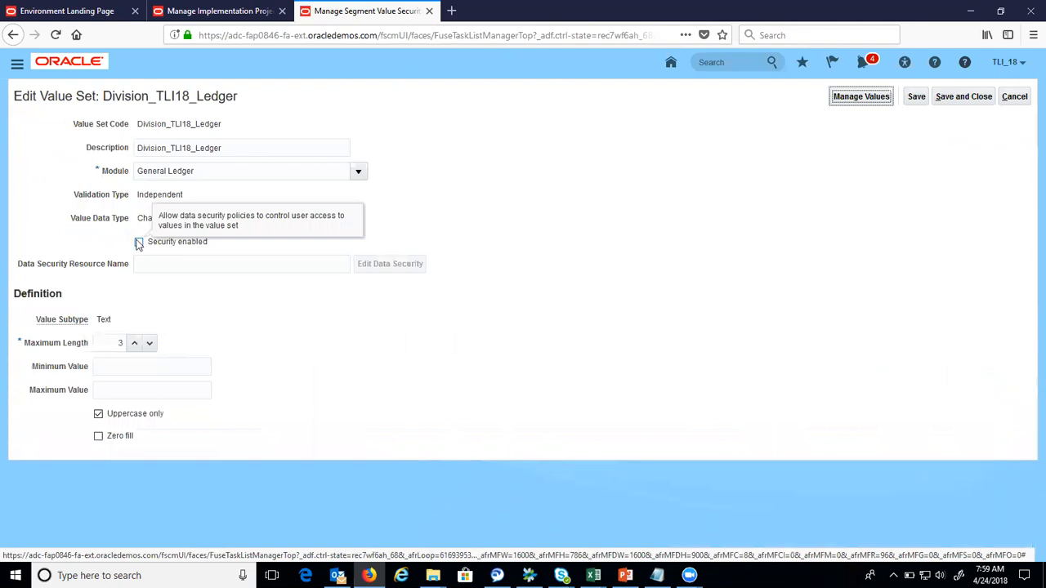
{"action": "left_click", "coordinate": [139, 243]}
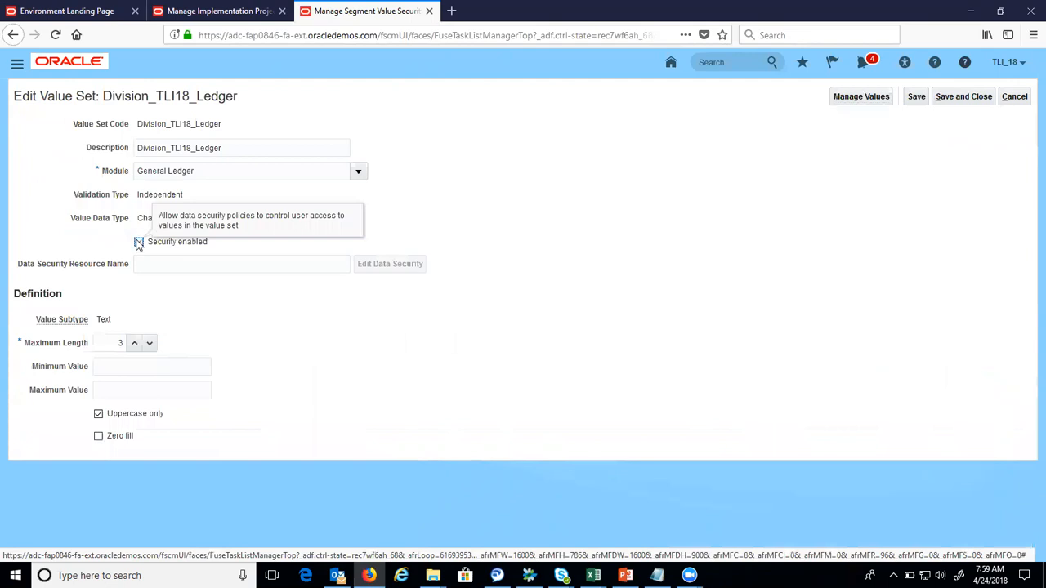
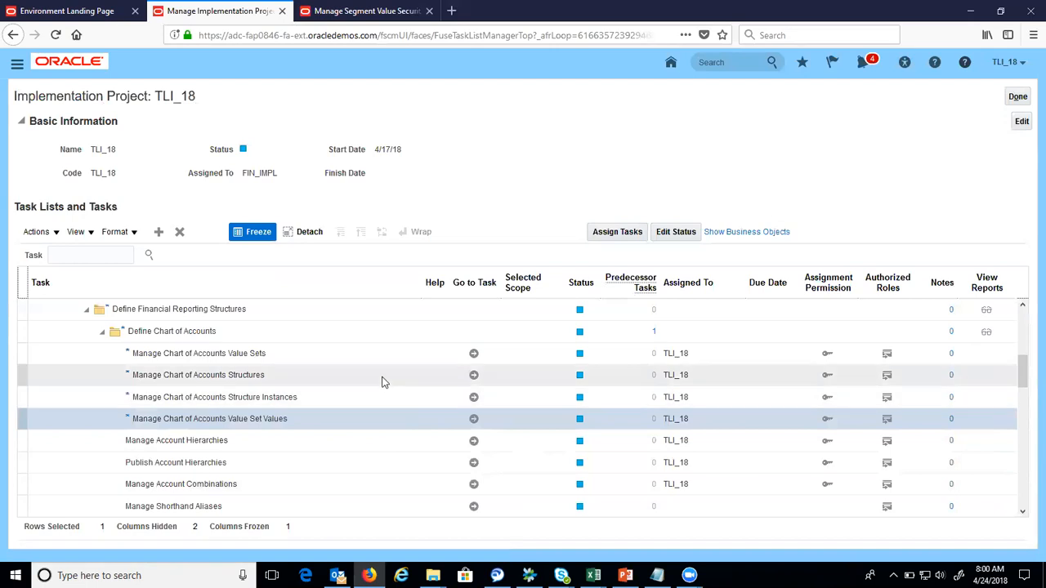
Step: Open the Manage Chart of Accounts Structure Instances task from the TLI_18 project and search for all key flexfields
{"action": "left_click", "coordinate": [475, 400]}
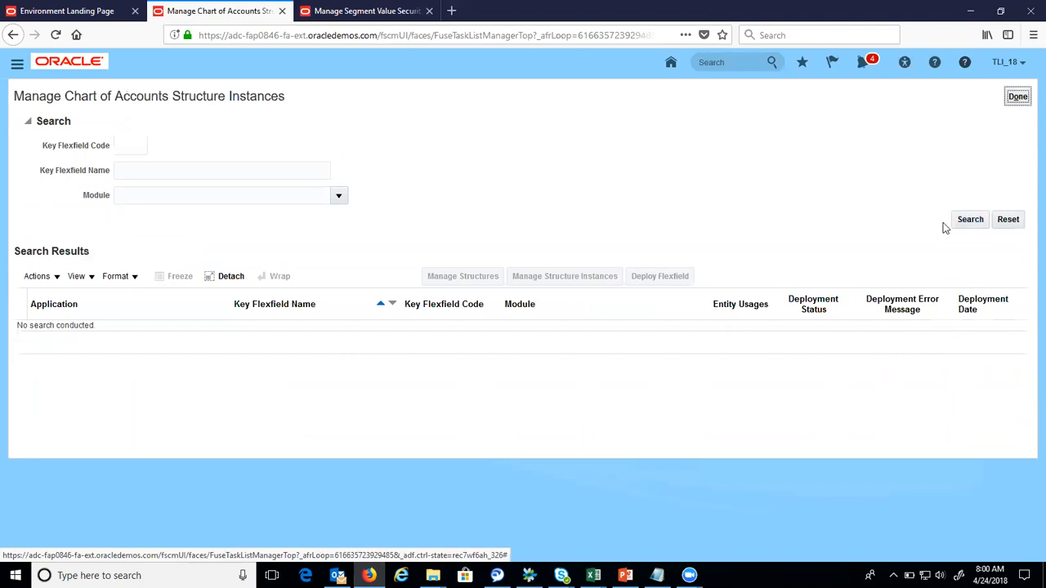
{"action": "key", "text": "alt+Tab"}
{"action": "left_click", "coordinate": [967, 220]}
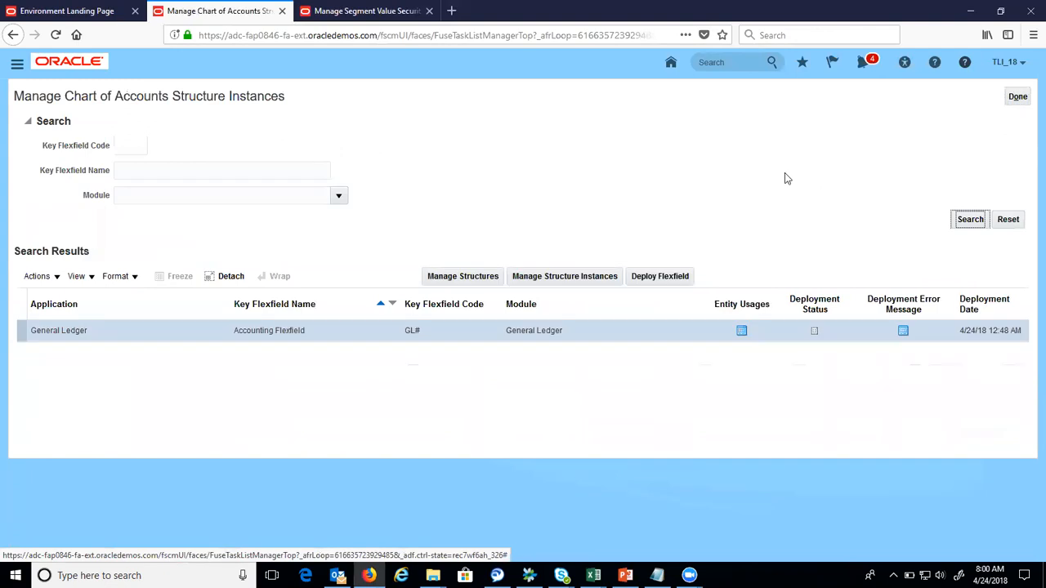
Step: Deploy the General Ledger Accounting Flexfield and return to the TLI_18 project's task list
{"action": "left_click", "coordinate": [662, 278]}
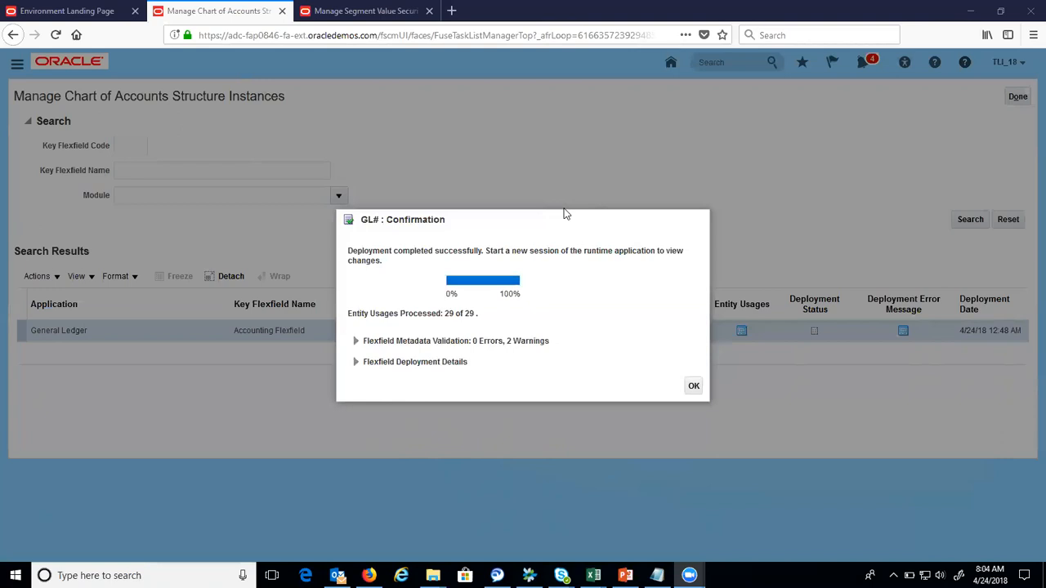
{"action": "left_click", "coordinate": [692, 389]}
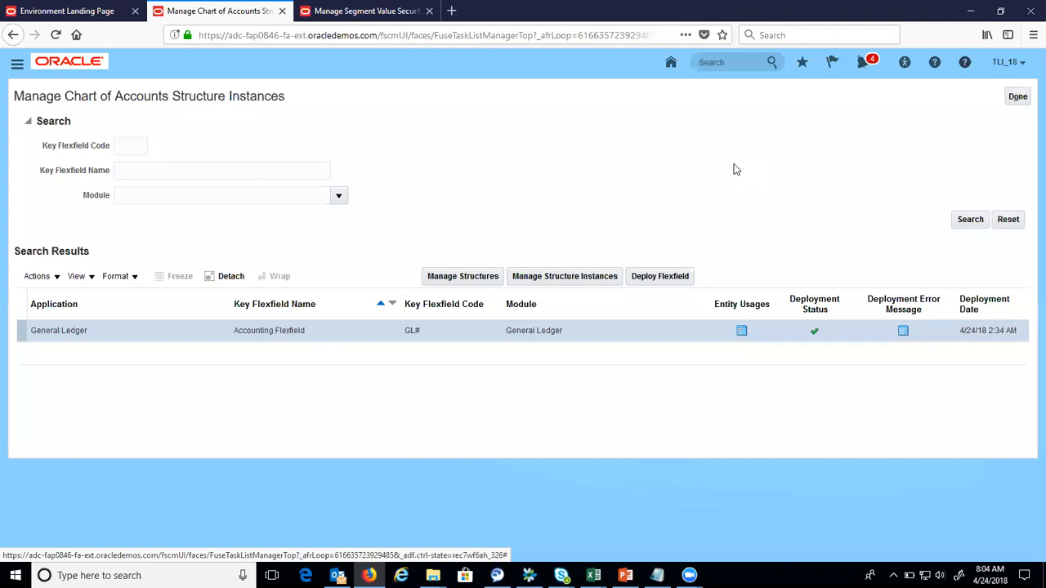
{"action": "left_click", "coordinate": [1017, 97]}
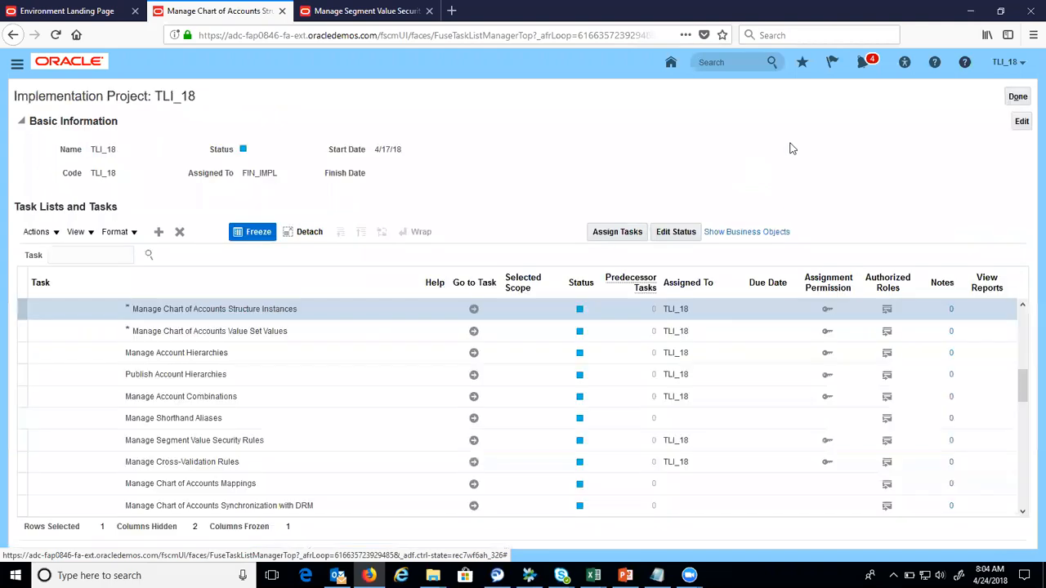
Step: Open the Manage Account Combinations task and set the search to chart of accounts TLI18_IND_Instance with Enabled as Yes
{"action": "left_click", "coordinate": [474, 398]}
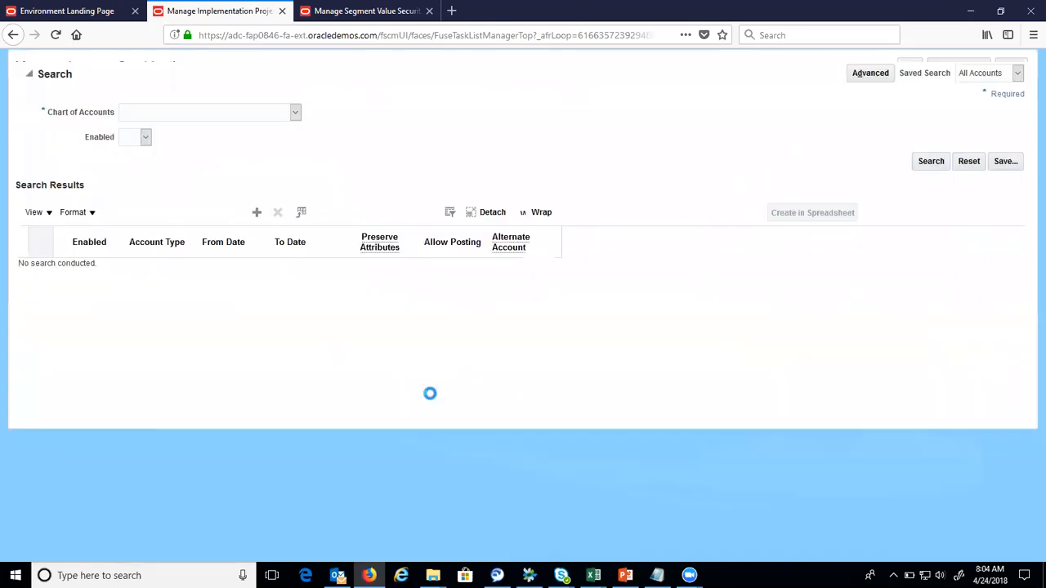
{"action": "left_click", "coordinate": [296, 156]}
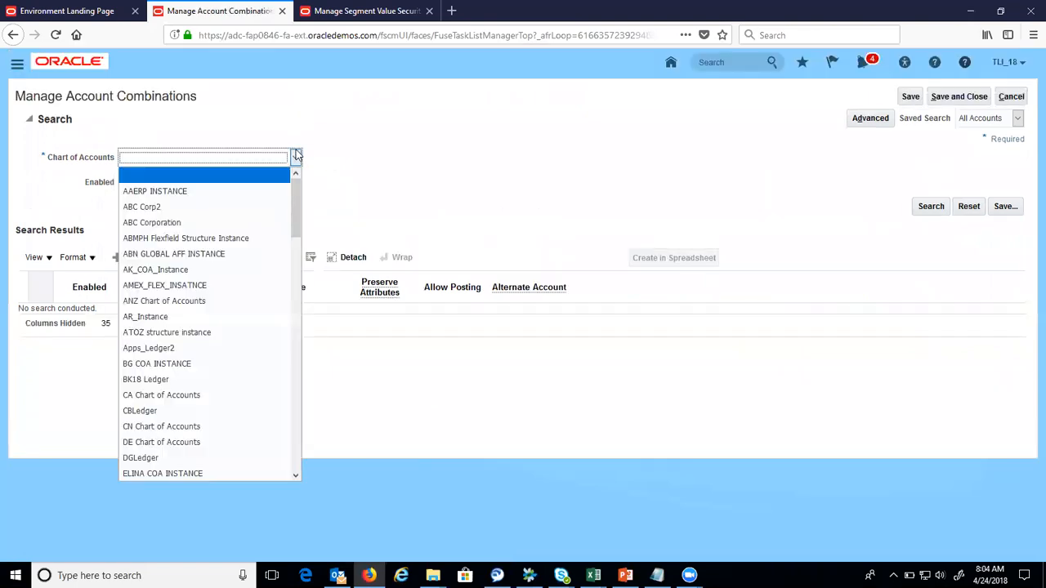
{"action": "key", "text": "t"}
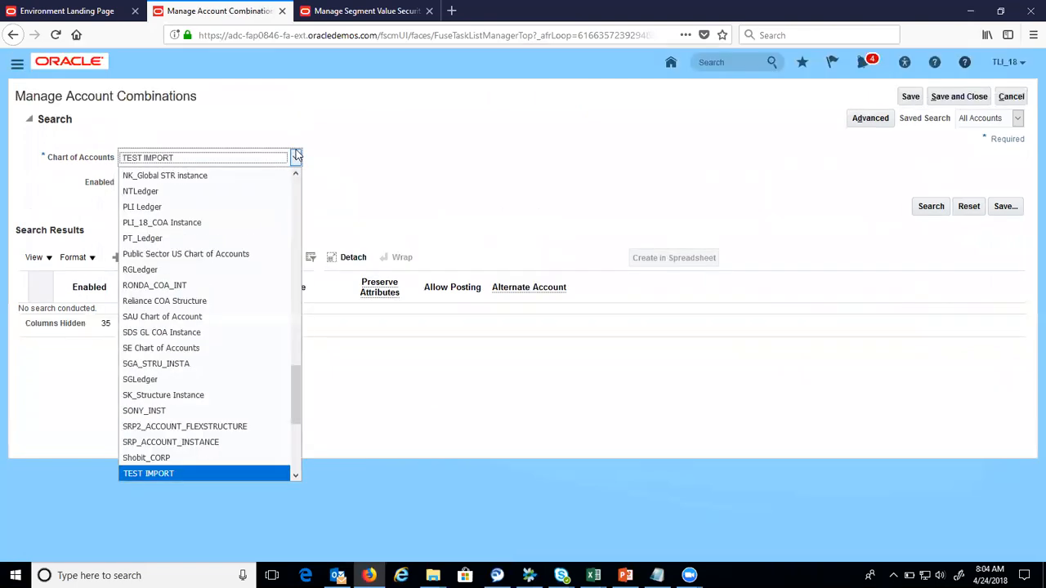
{"action": "key", "text": "t"}
{"action": "key", "text": "Return"}
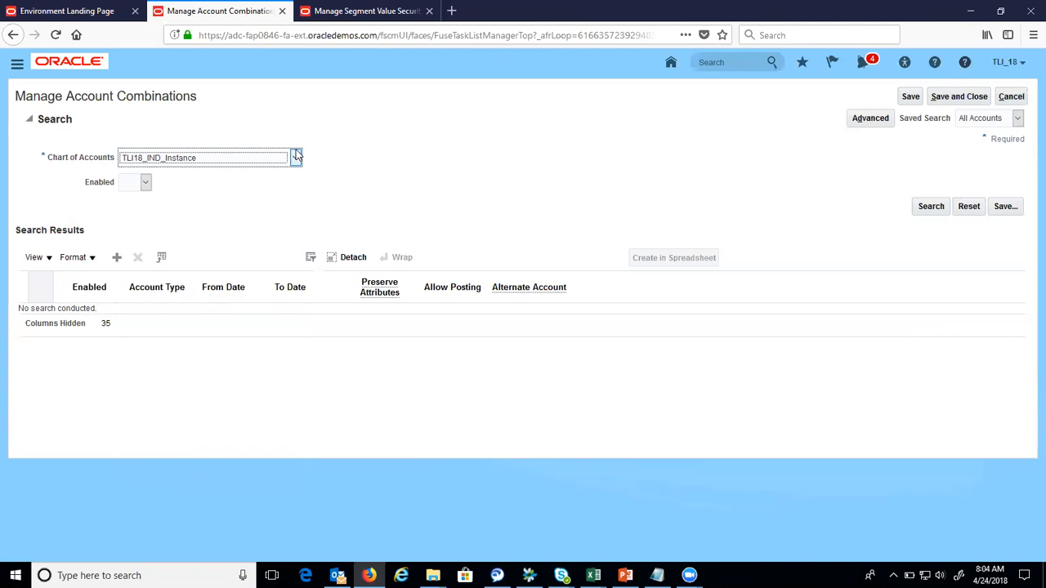
{"action": "left_click", "coordinate": [146, 182]}
{"action": "left_click", "coordinate": [129, 232]}
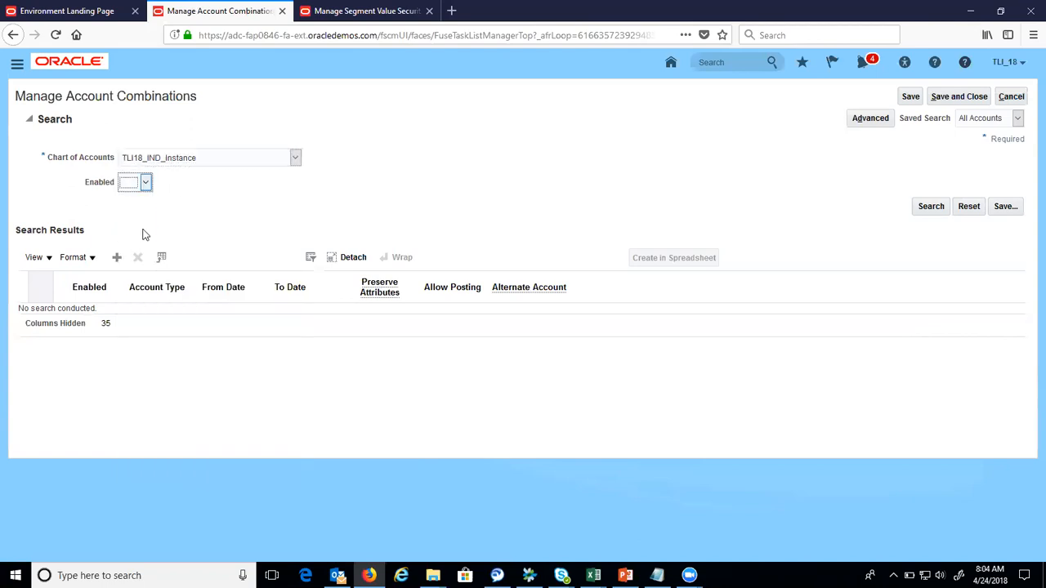
Step: Add a blank account combination row to check which Division values are offered, and cancel without saving
{"action": "left_click", "coordinate": [119, 258]}
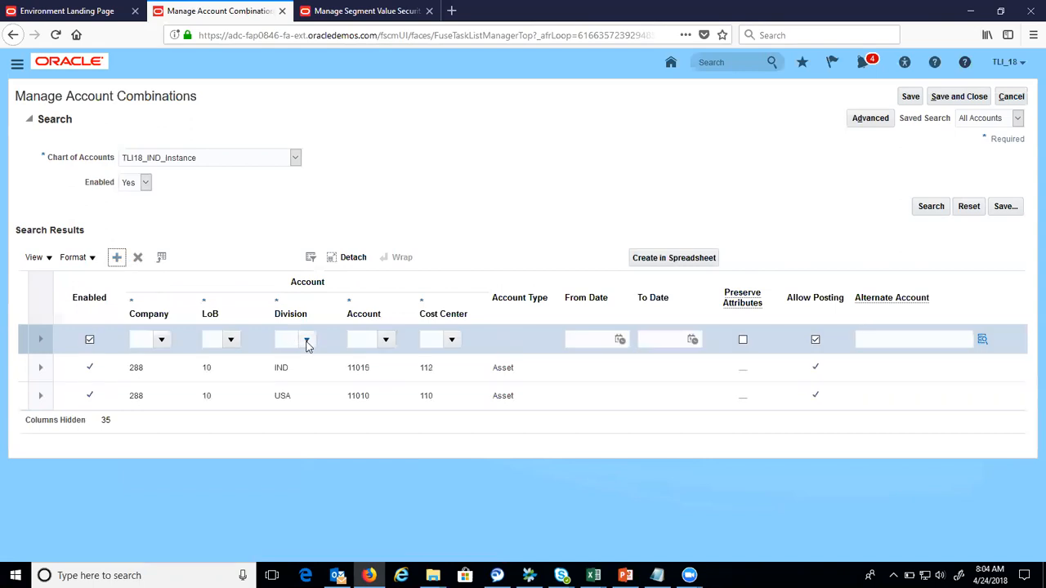
{"action": "left_click", "coordinate": [307, 341]}
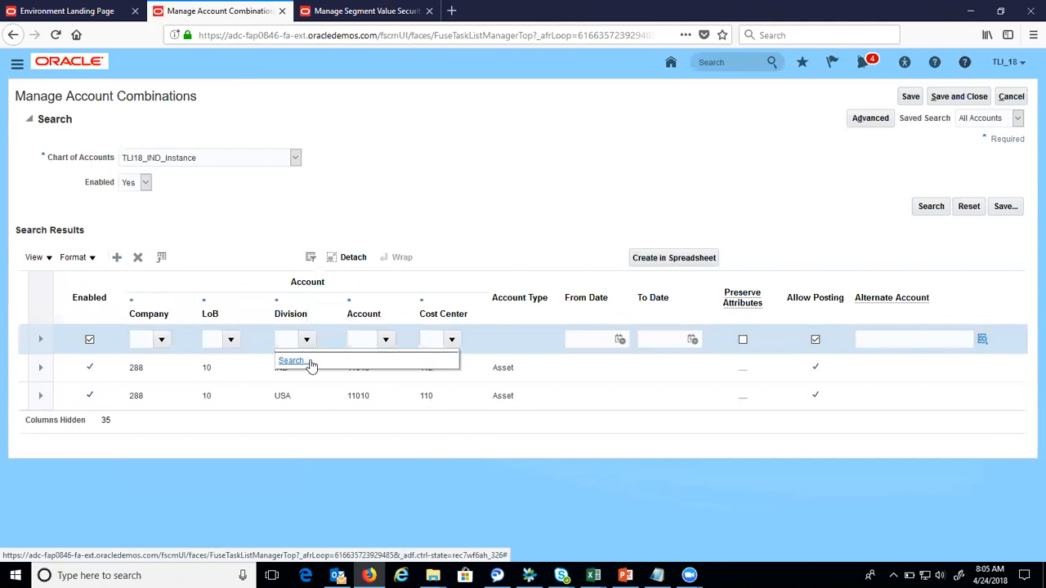
{"action": "left_click", "coordinate": [1012, 97]}
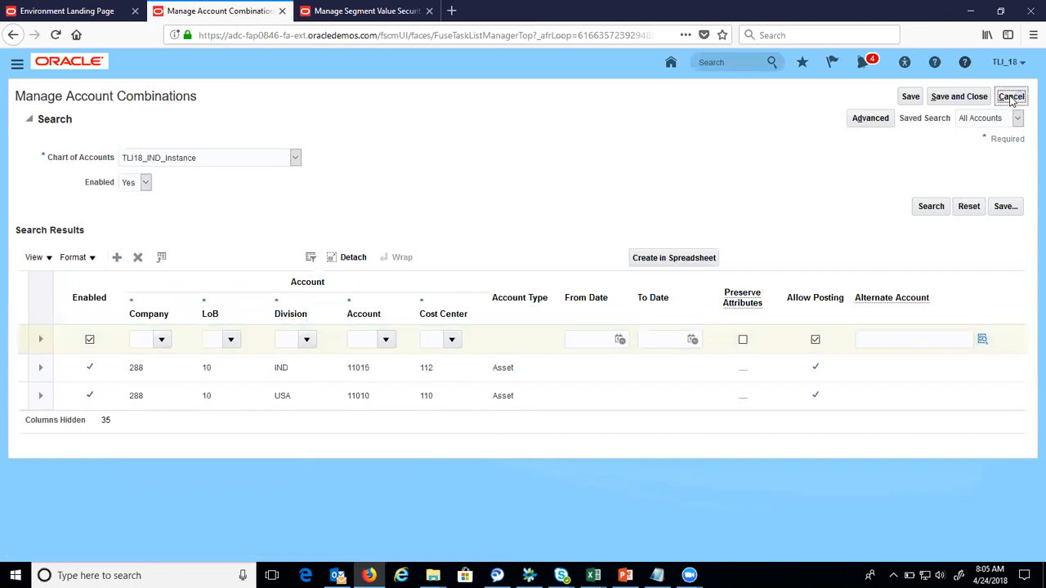
Step: Open the data security of the Division_TLI18_Ledger value set and start a new database resource condition
{"action": "left_click", "coordinate": [401, 10]}
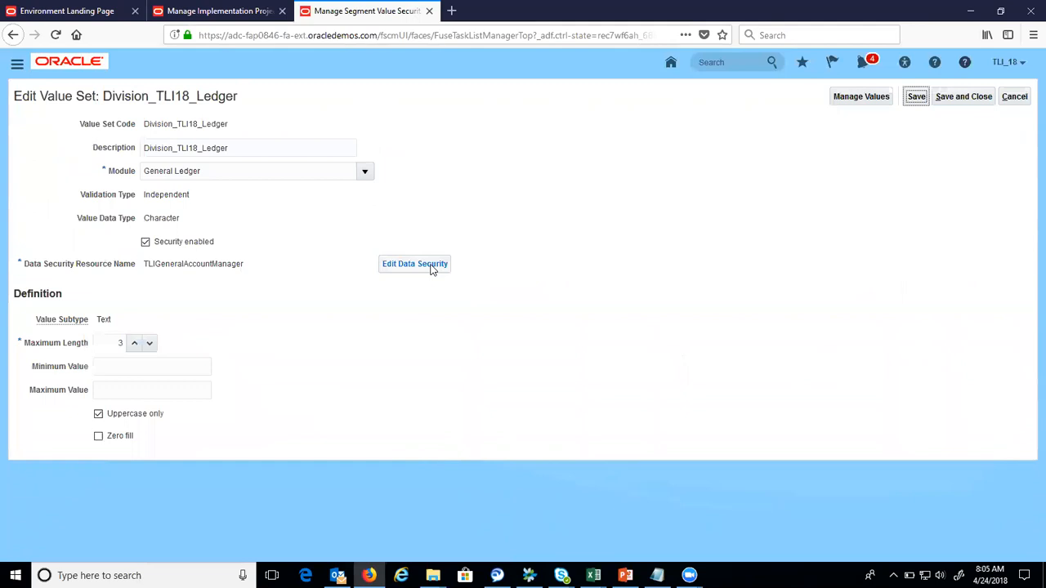
{"action": "left_click", "coordinate": [433, 271]}
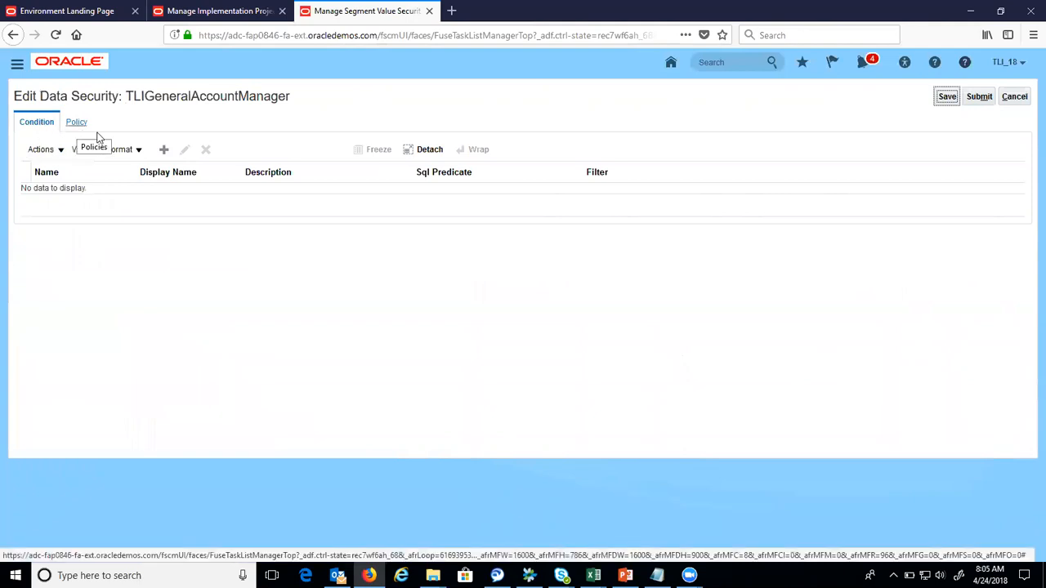
{"action": "left_click", "coordinate": [164, 150]}
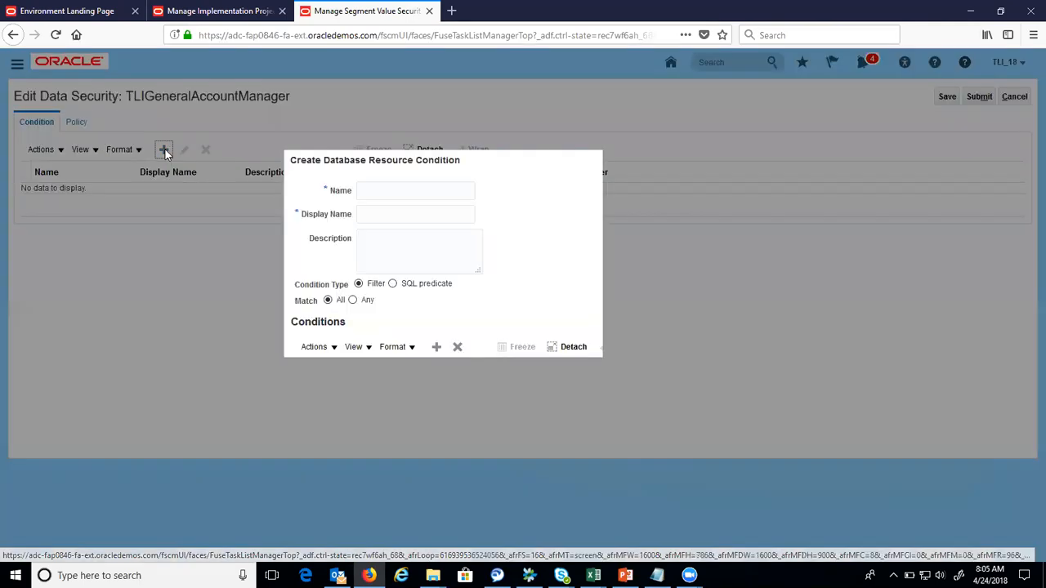
Step: Enter TLI18ACCESSCONDITION as both the name and the display name of the new condition
{"action": "left_click", "coordinate": [430, 192]}
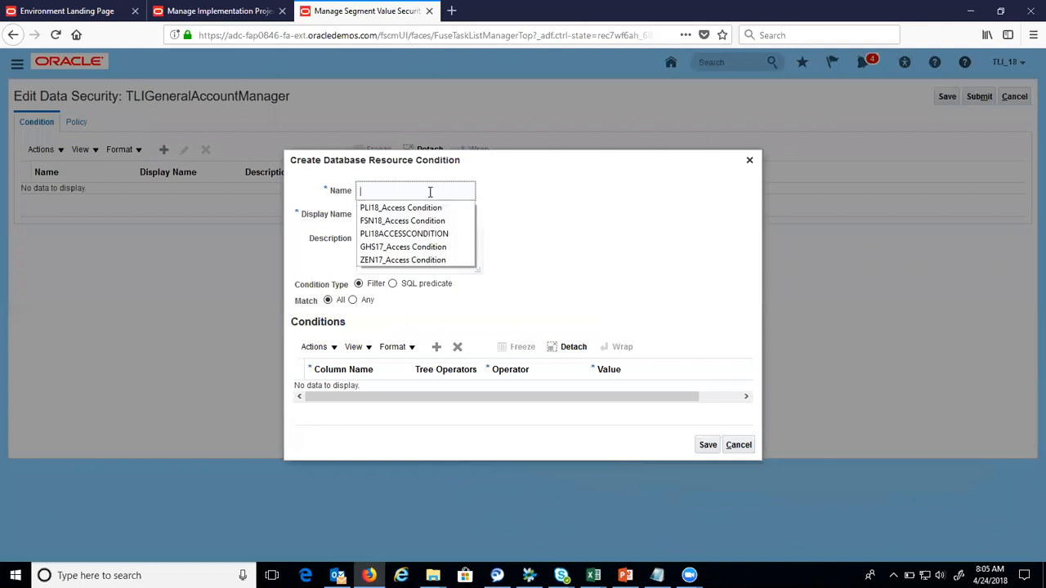
{"action": "left_click", "coordinate": [451, 234]}
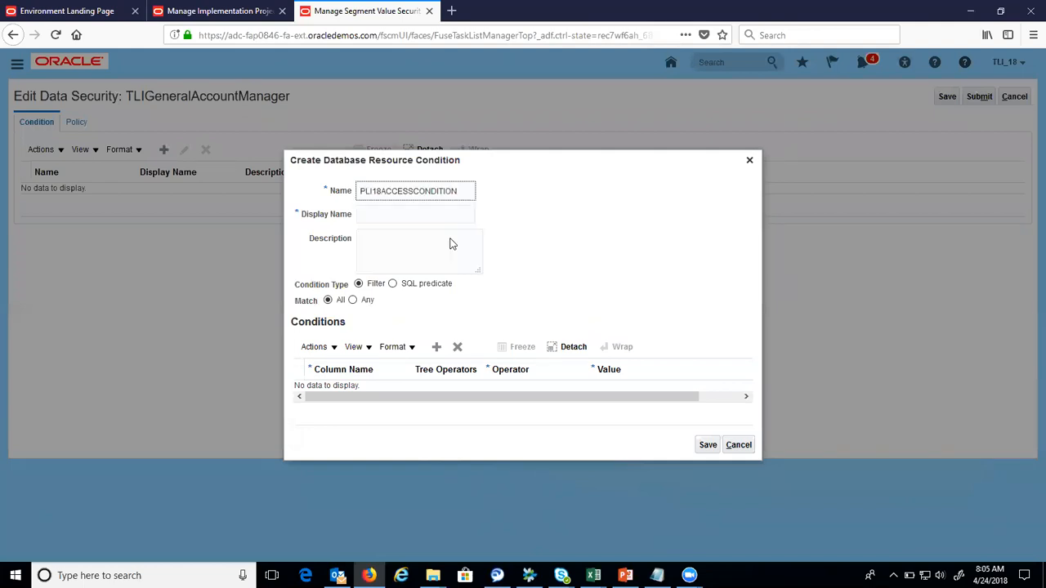
{"action": "left_click", "coordinate": [361, 190]}
{"action": "key", "text": "Delete"}
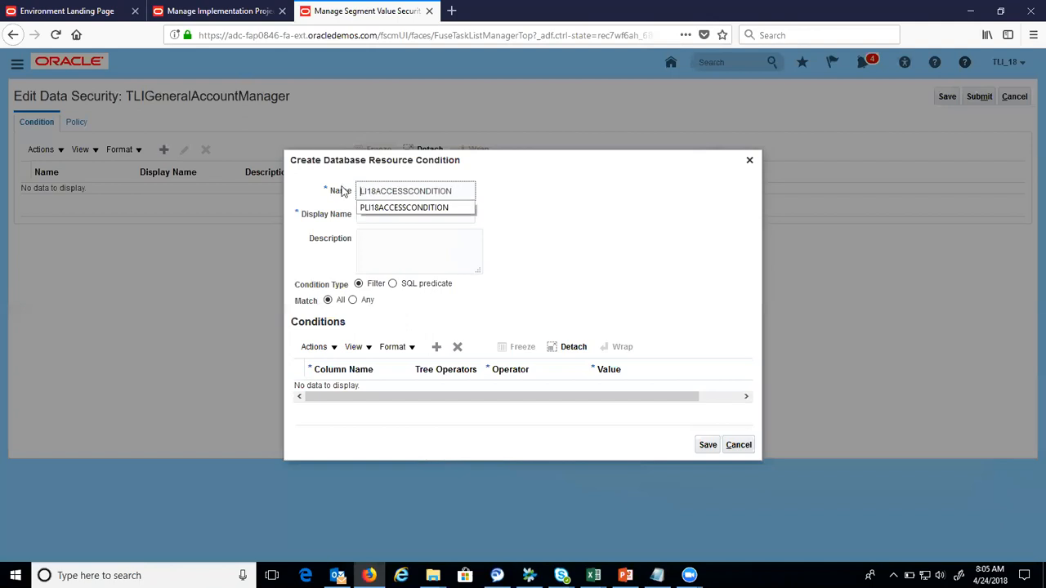
{"action": "type", "text": "T"}
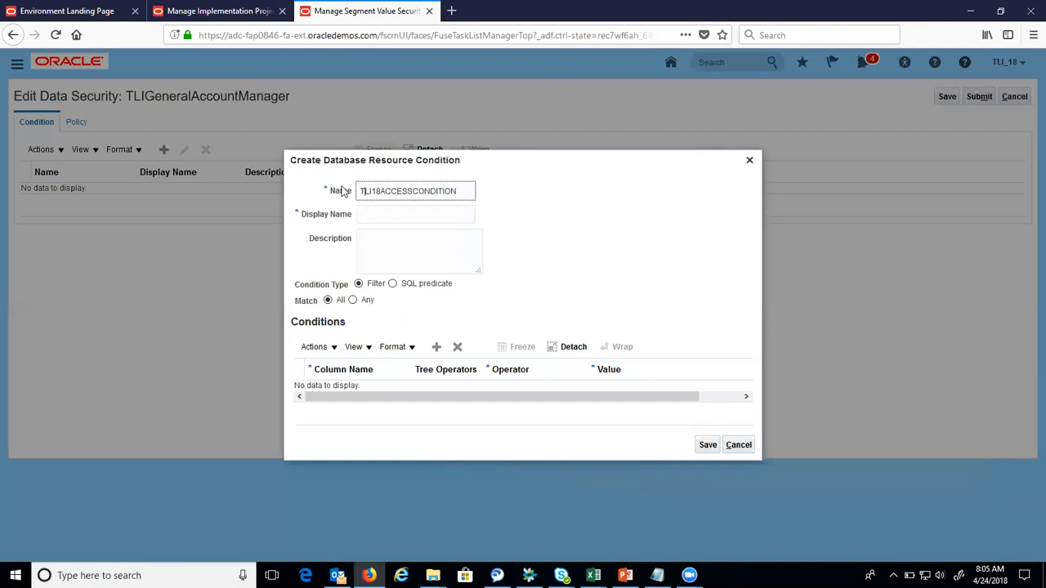
{"action": "key", "text": "Tab"}
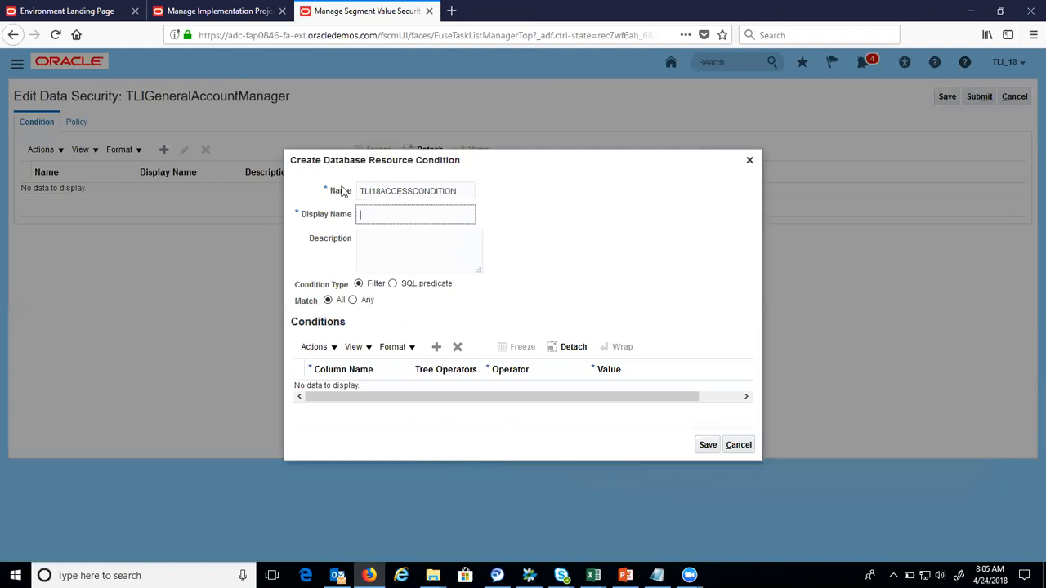
{"action": "left_click_drag", "start_coordinate": [456, 195], "coordinate": [308, 197]}
{"action": "key", "text": "ctrl+c"}
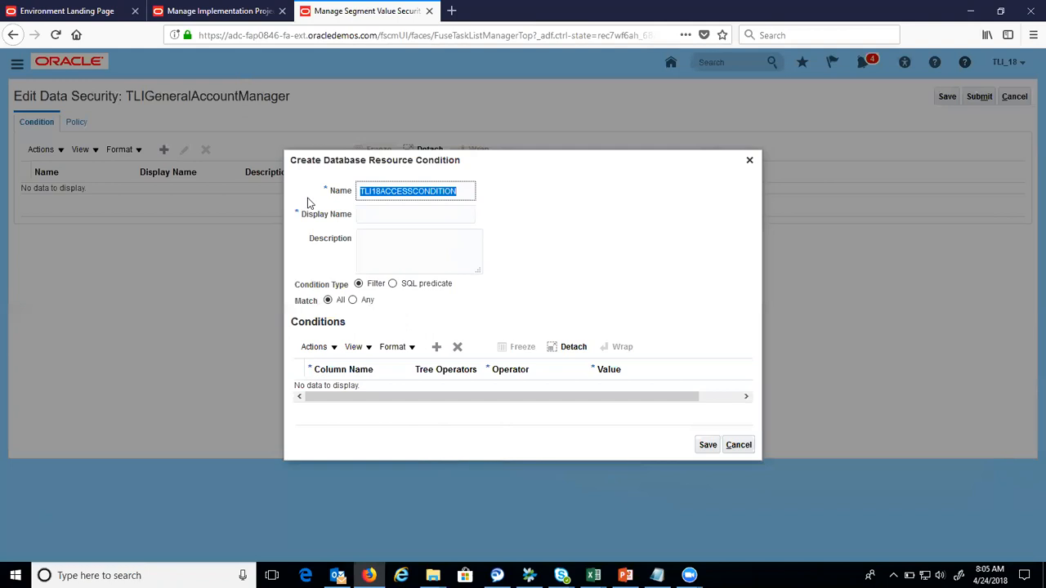
{"action": "key", "text": "Tab"}
{"action": "key", "text": "ctrl+v"}
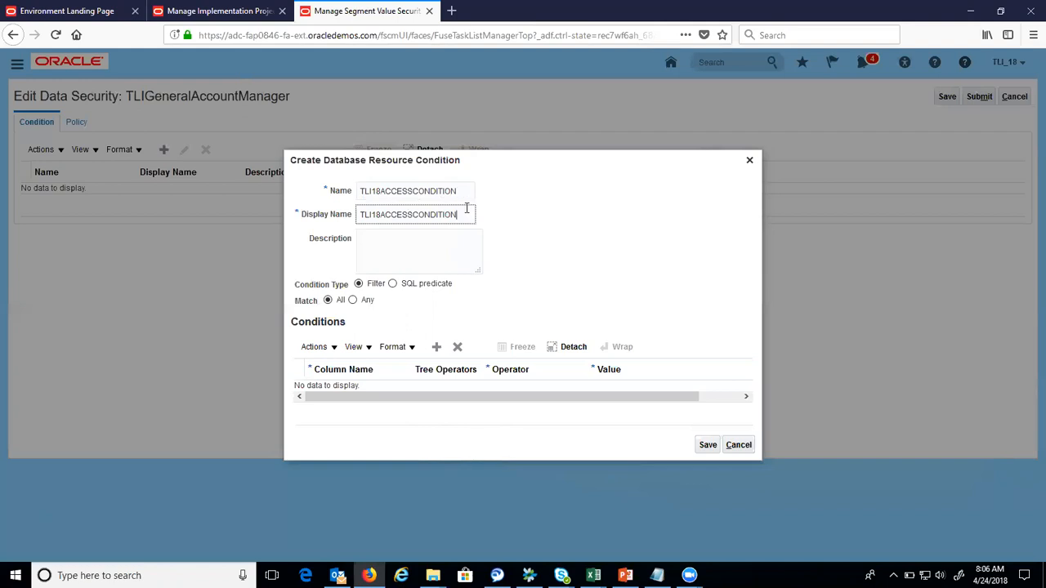
{"action": "left_click", "coordinate": [374, 250]}
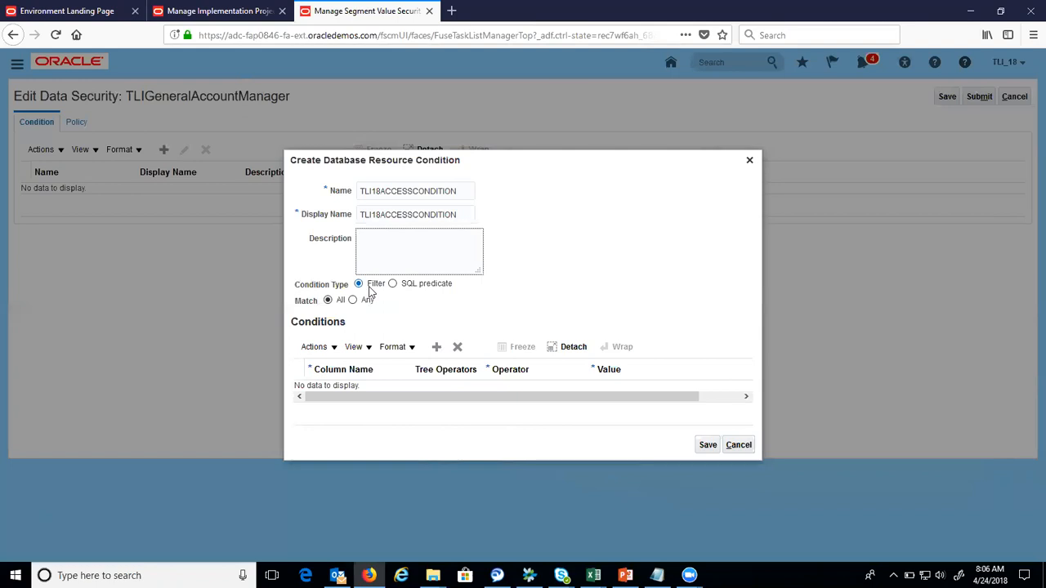
Step: Add a condition row on the VALUE column and review the standard operators without choosing one
{"action": "left_click_drag", "start_coordinate": [299, 322], "coordinate": [354, 327]}
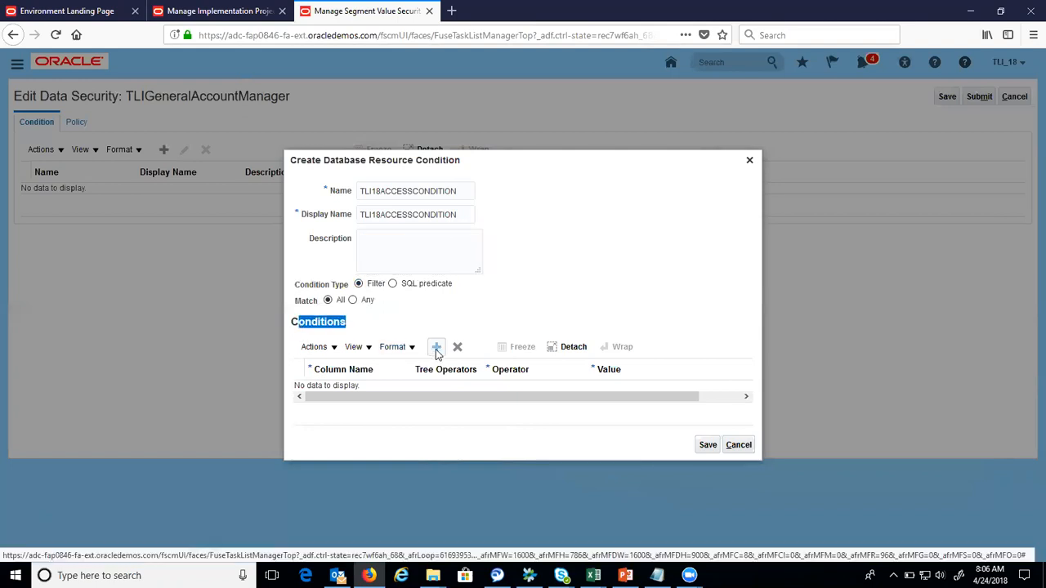
{"action": "left_click", "coordinate": [437, 348]}
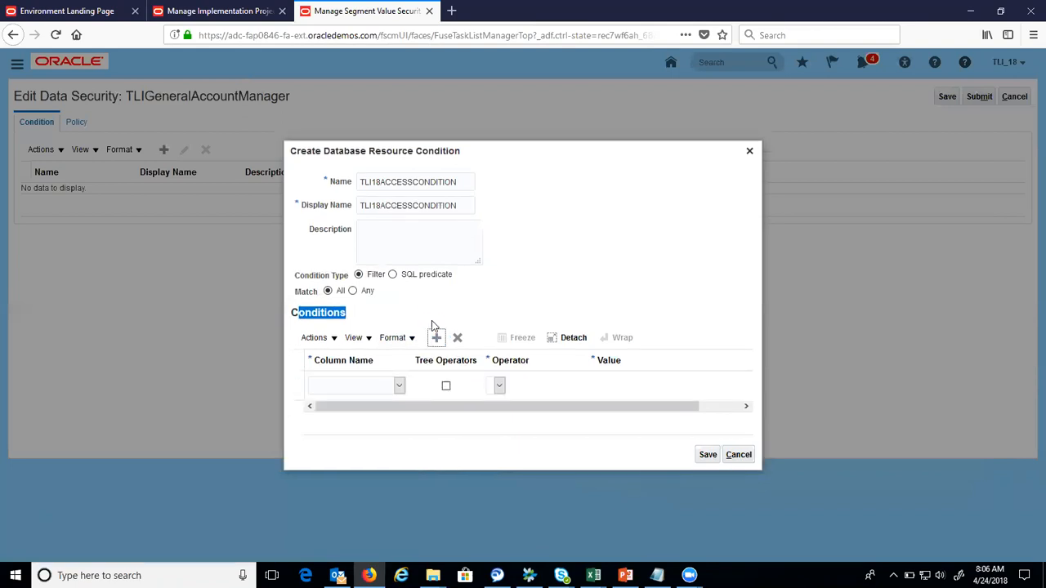
{"action": "left_click", "coordinate": [400, 386]}
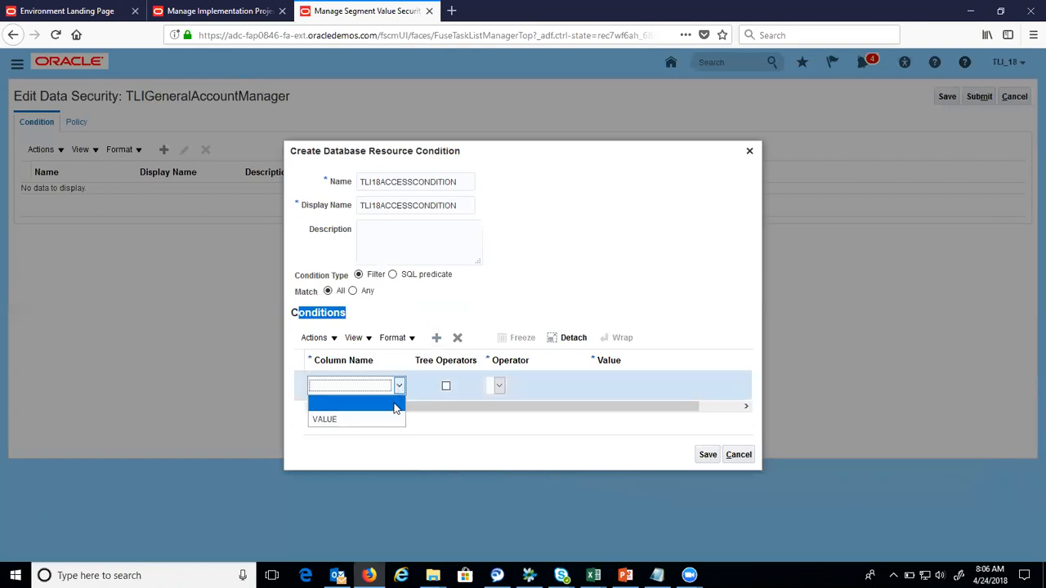
{"action": "left_click", "coordinate": [394, 414]}
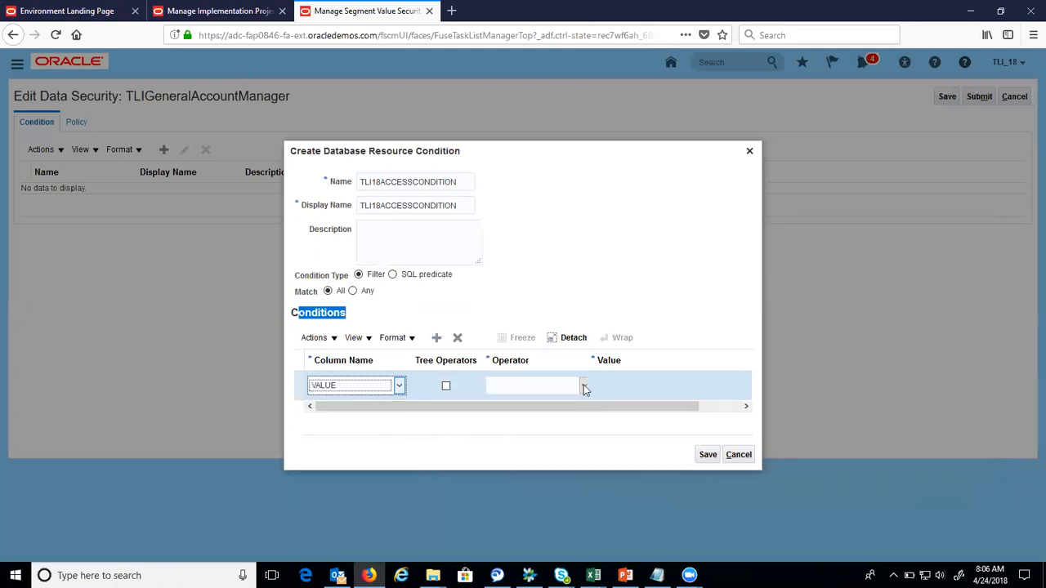
{"action": "left_click", "coordinate": [583, 386]}
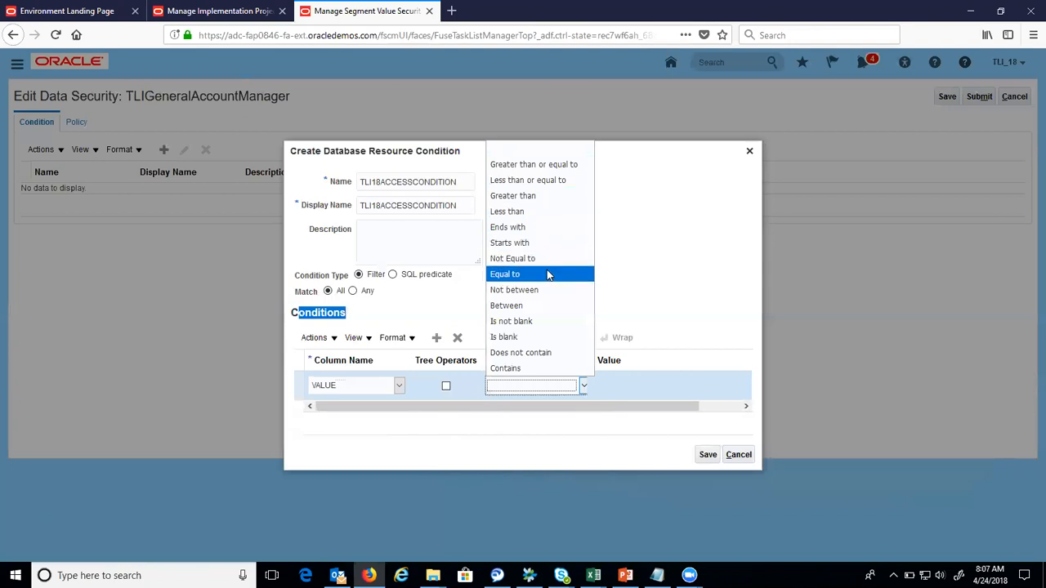
{"action": "left_click", "coordinate": [662, 235]}
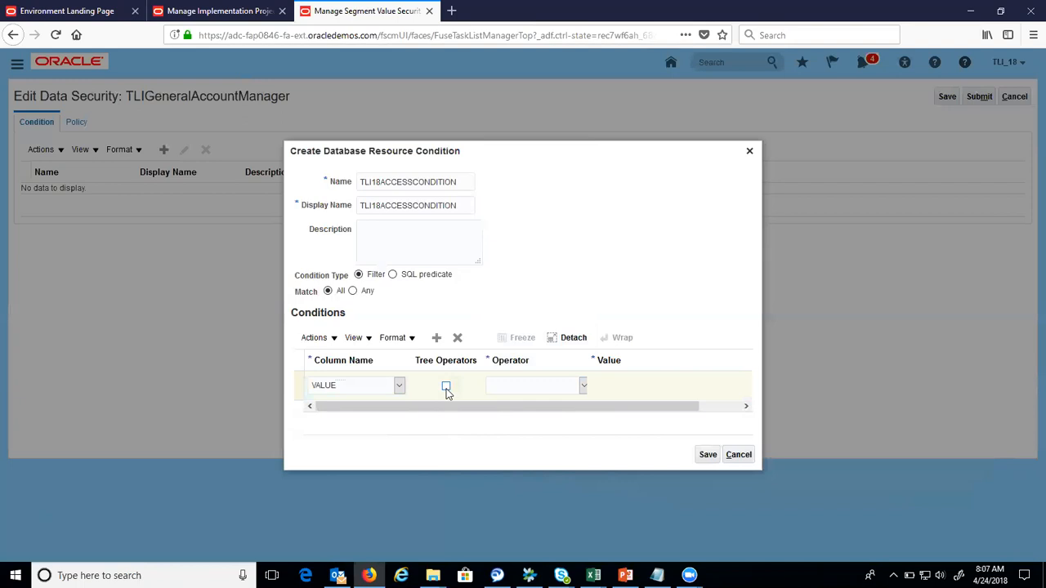
Step: Switch to the Oracle Fusion presentation in PowerPoint and review the Value set Security and Account Hierarchy slides
{"action": "left_click", "coordinate": [625, 575]}
{"action": "left_click", "coordinate": [90, 150]}
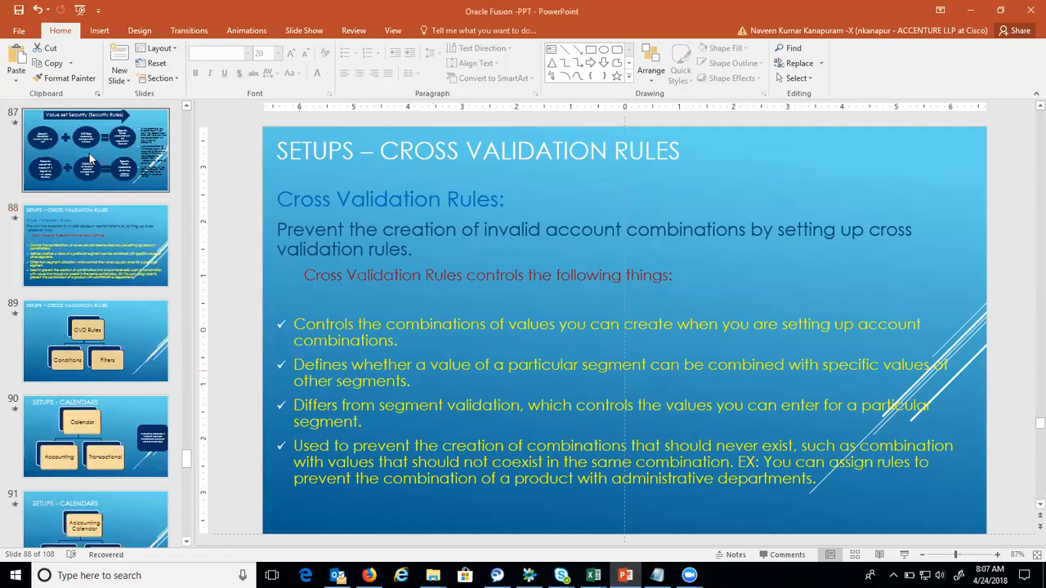
{"action": "key", "text": "Up"}
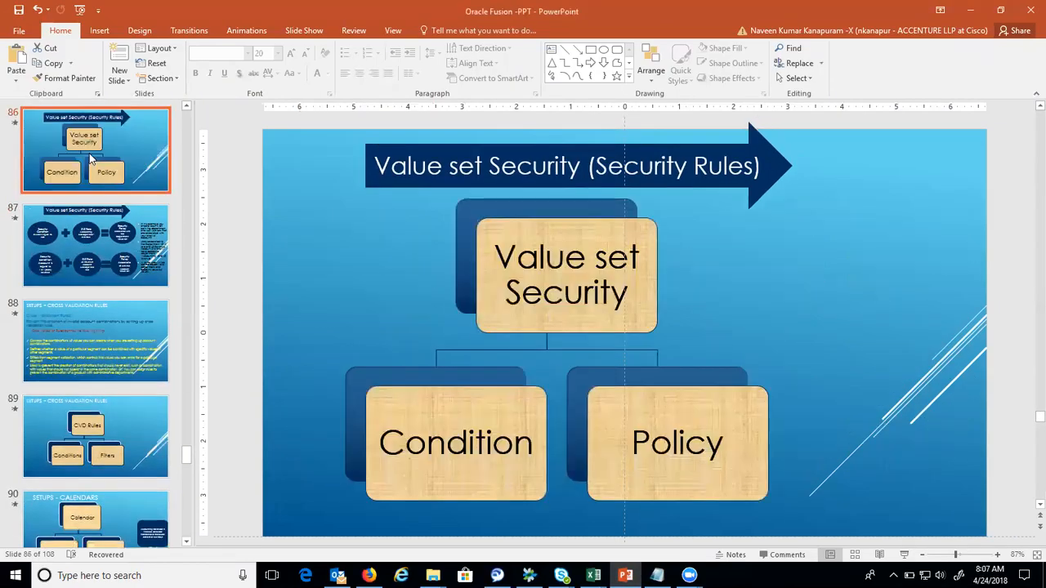
{"action": "key", "text": "Up"}
{"action": "key", "text": "Up"}
{"action": "key", "text": "Up"}
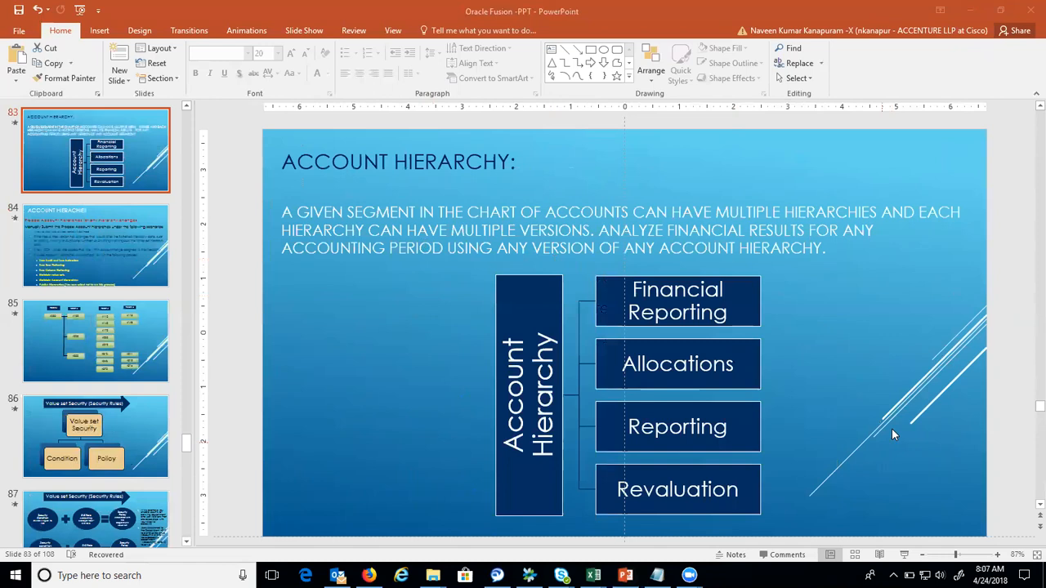
{"action": "left_click", "coordinate": [879, 556]}
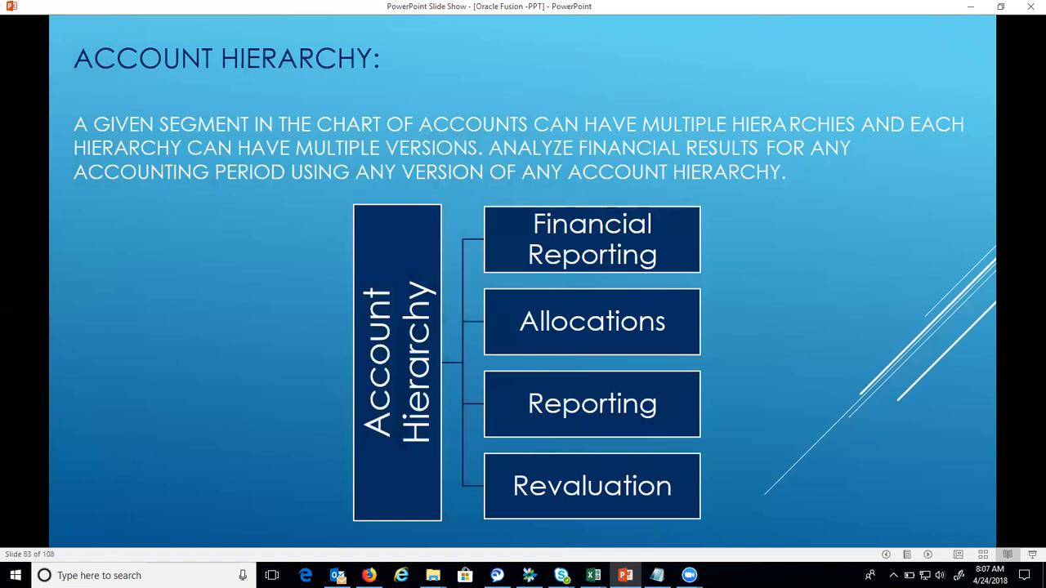
{"action": "key", "text": "Escape"}
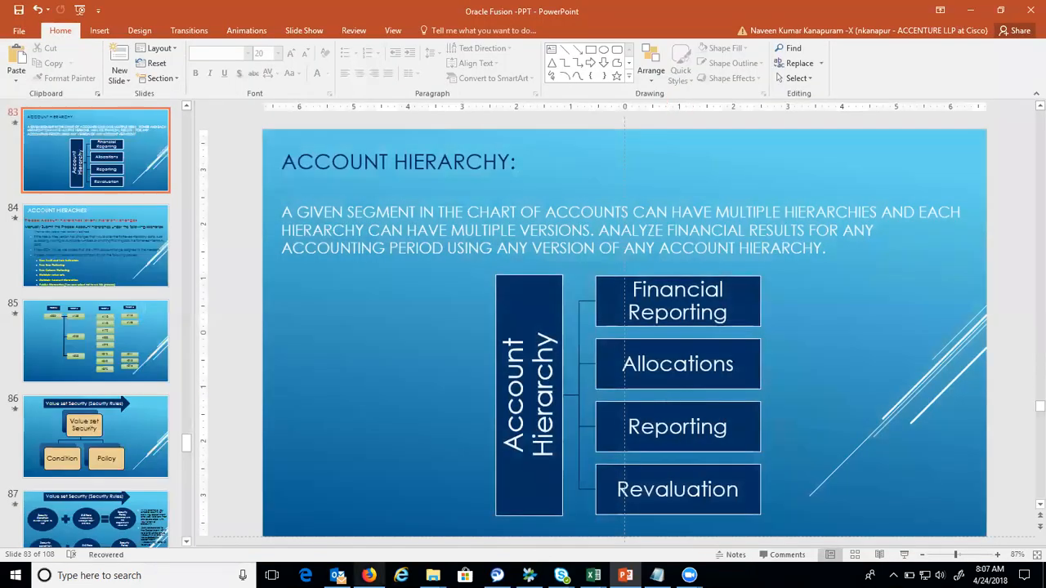
Step: Switch back to Firefox, enable tree operators for the VALUE condition row, and choose the operator "Is a last descendant of"
{"action": "left_click", "coordinate": [369, 575]}
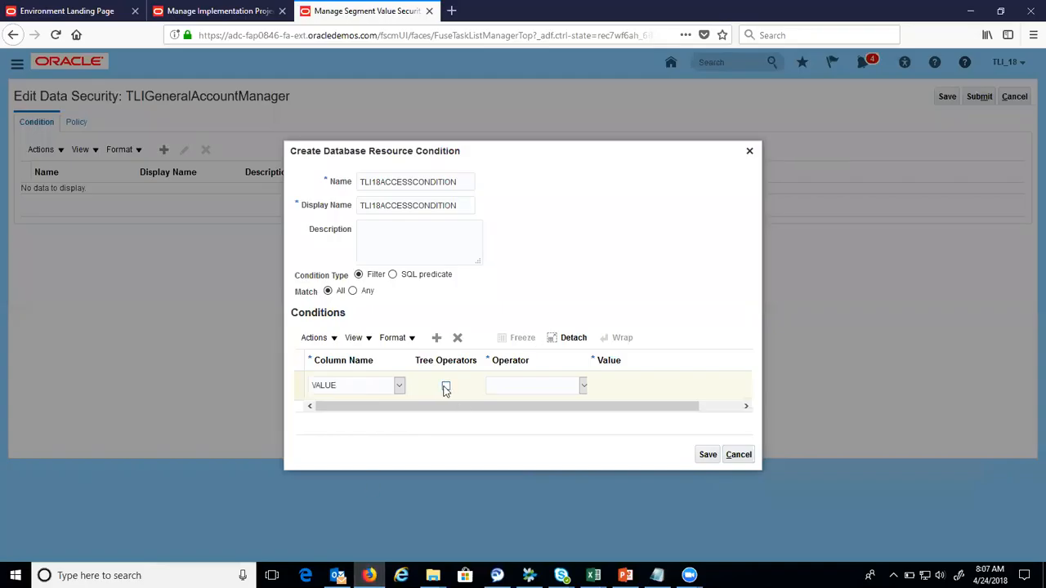
{"action": "left_click", "coordinate": [445, 388]}
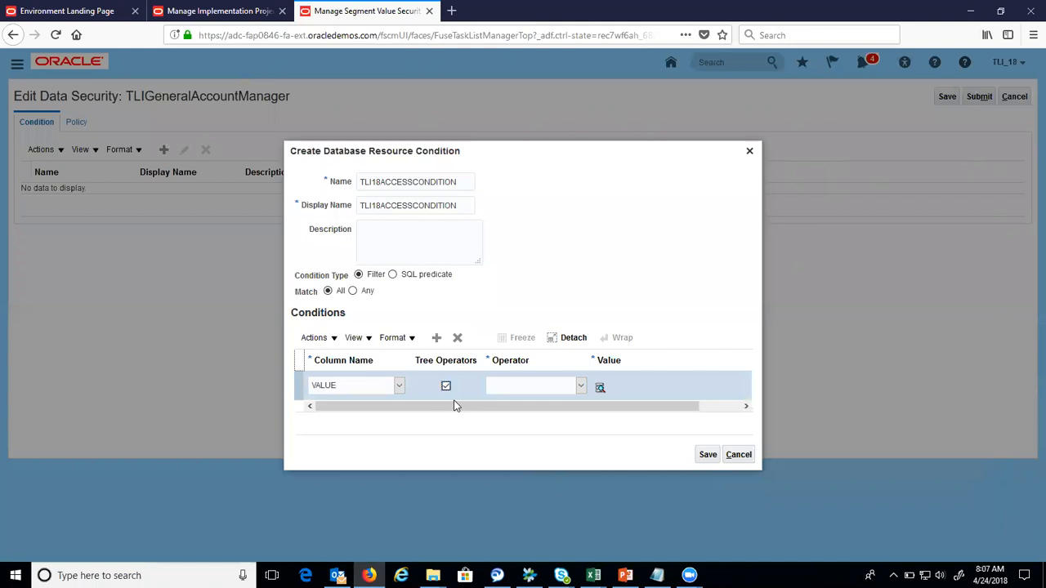
{"action": "left_click", "coordinate": [582, 385]}
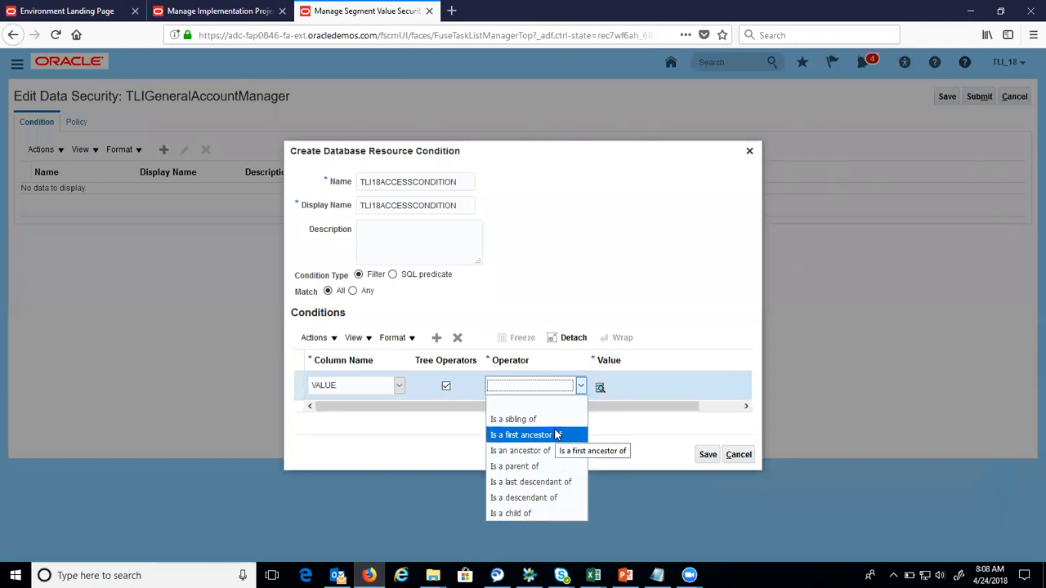
{"action": "left_click", "coordinate": [559, 482]}
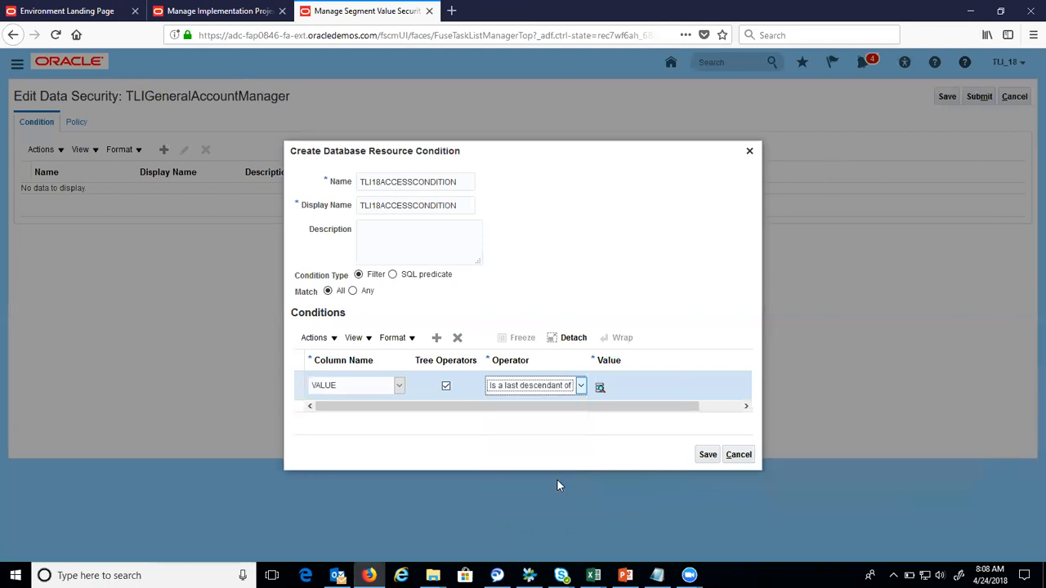
Step: Start selecting a tree node as the condition value, with Accounting Flexfield Hierarchy as the tree structure
{"action": "left_click", "coordinate": [599, 390]}
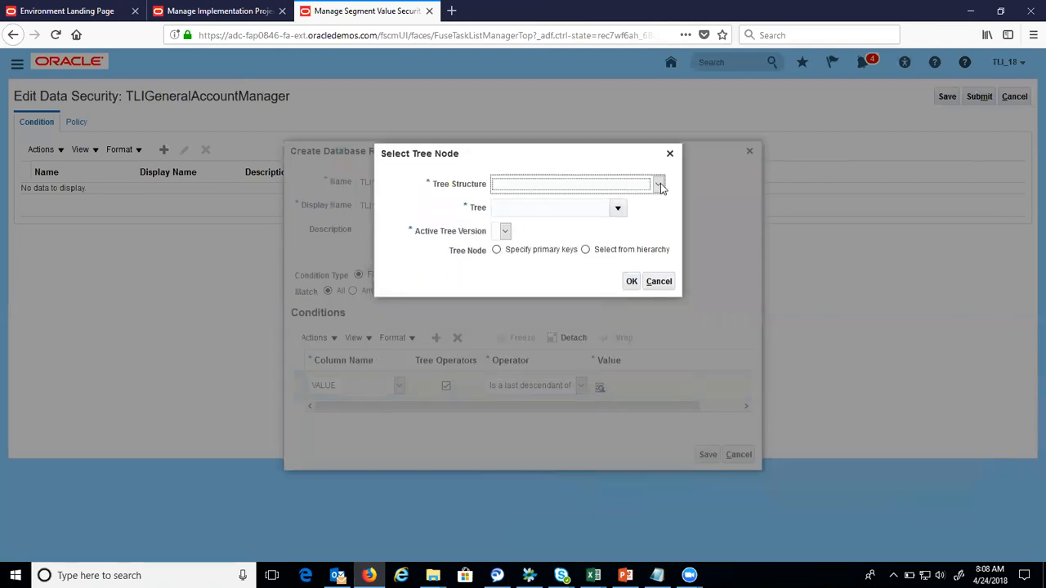
{"action": "left_click", "coordinate": [658, 186]}
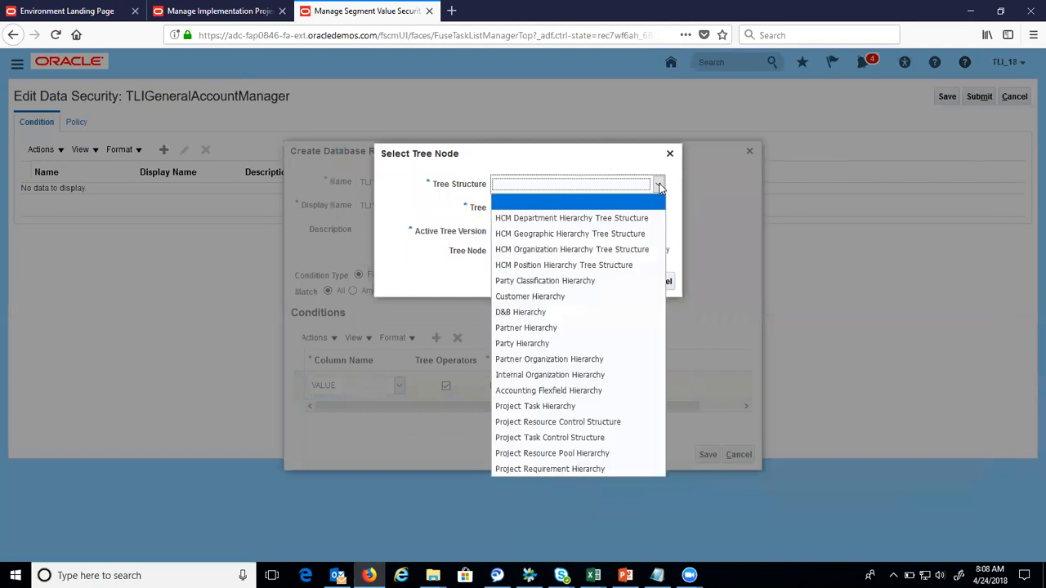
{"action": "key", "text": "a"}
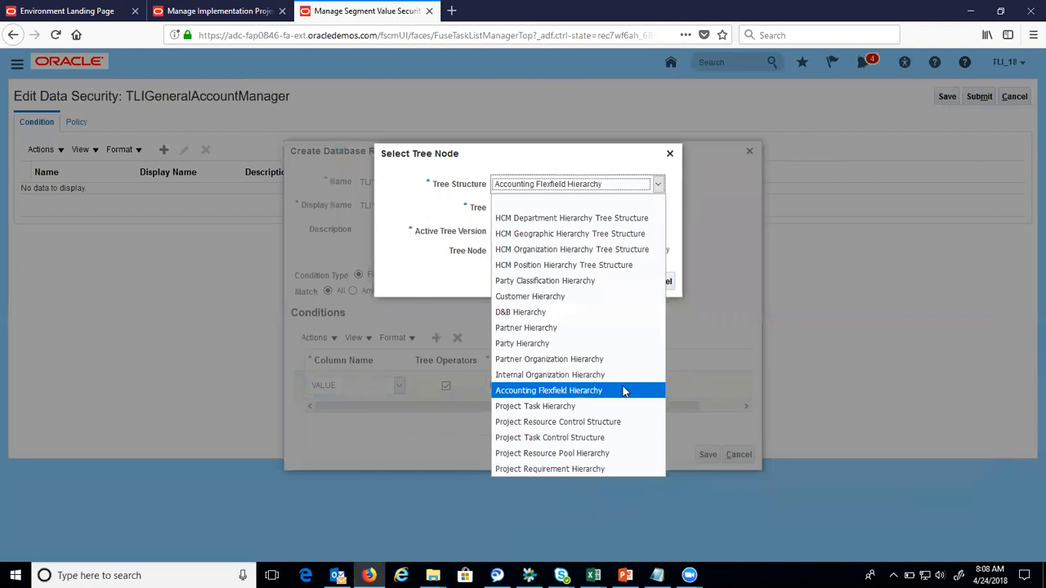
{"action": "left_click", "coordinate": [624, 391]}
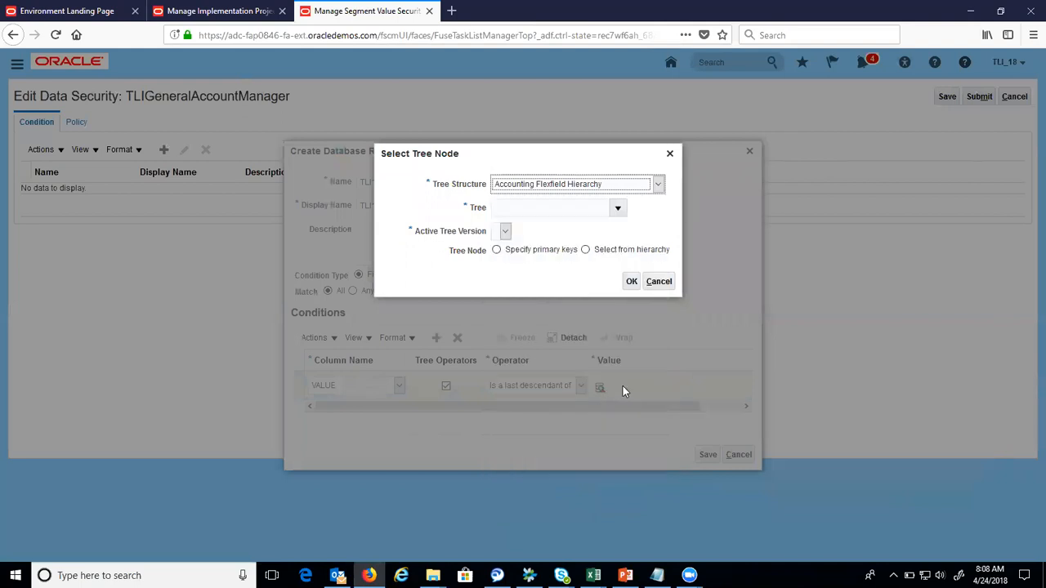
Step: Search for trees with the code Division and select Division_TLI_Ledger as the tree
{"action": "left_click", "coordinate": [616, 210]}
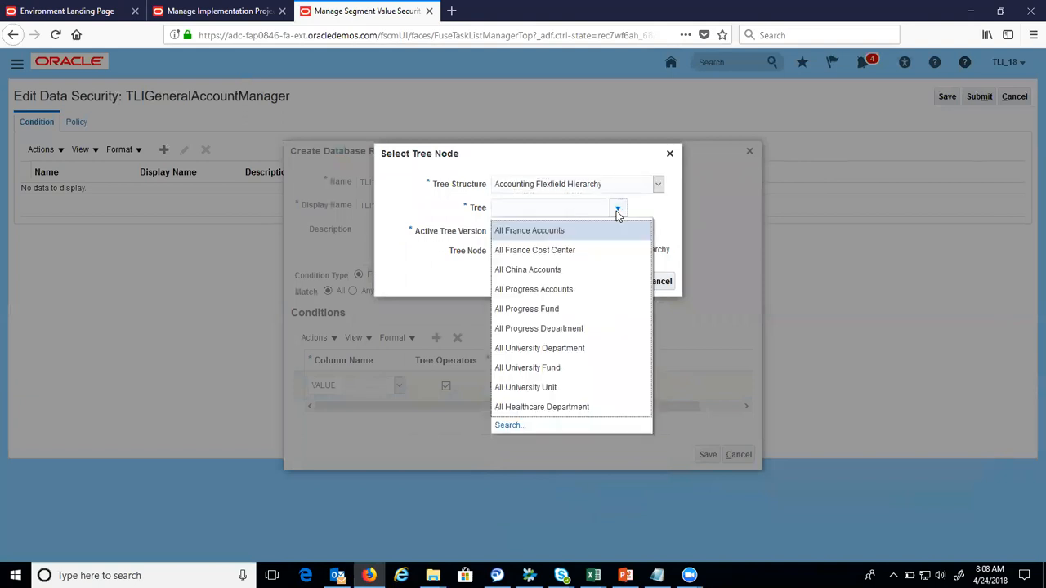
{"action": "left_click", "coordinate": [500, 427]}
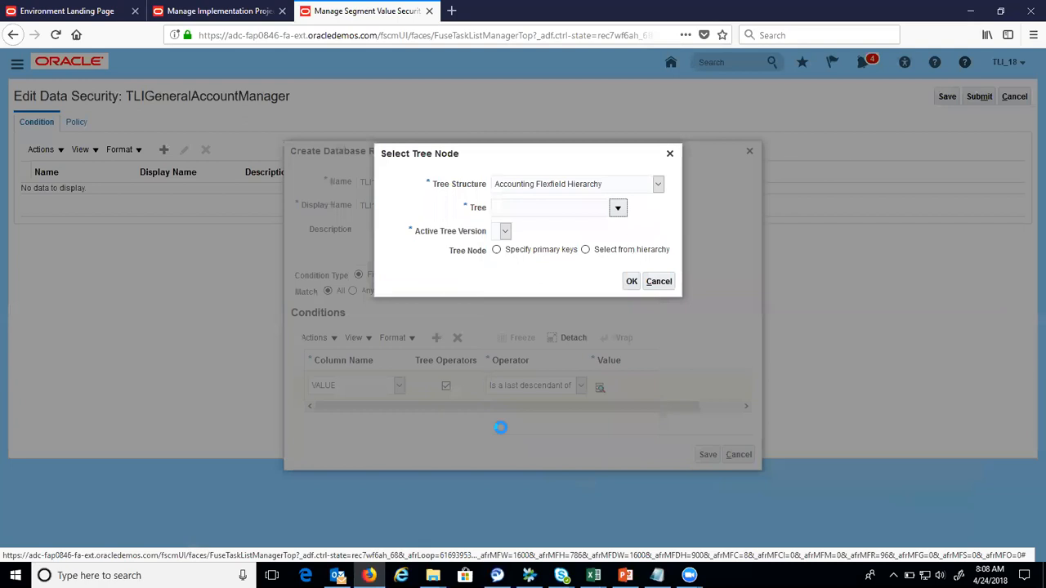
{"action": "left_click", "coordinate": [406, 278]}
{"action": "type", "text": "Div"}
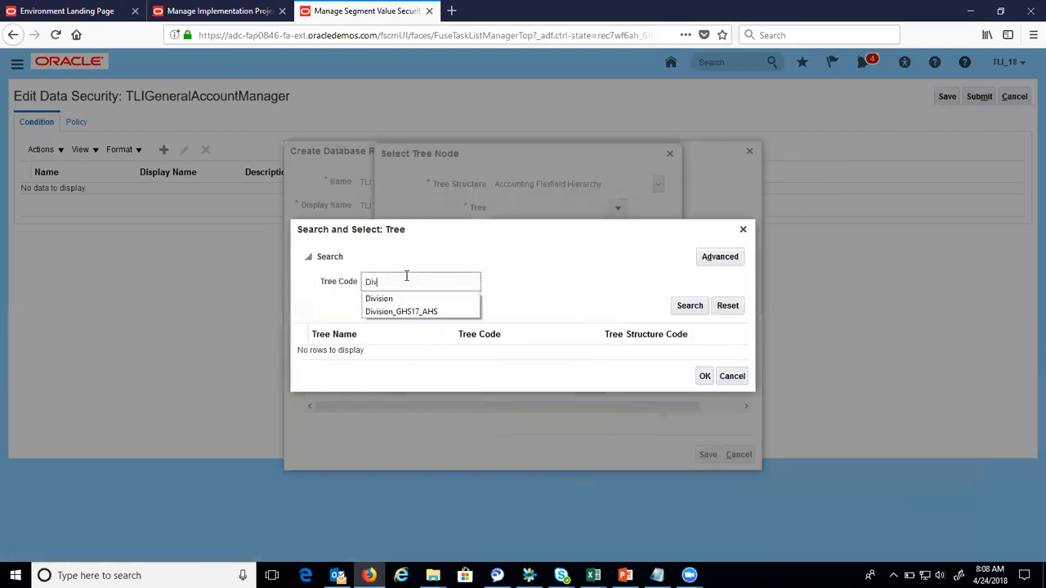
{"action": "type", "text": "i"}
{"action": "key", "text": "Down"}
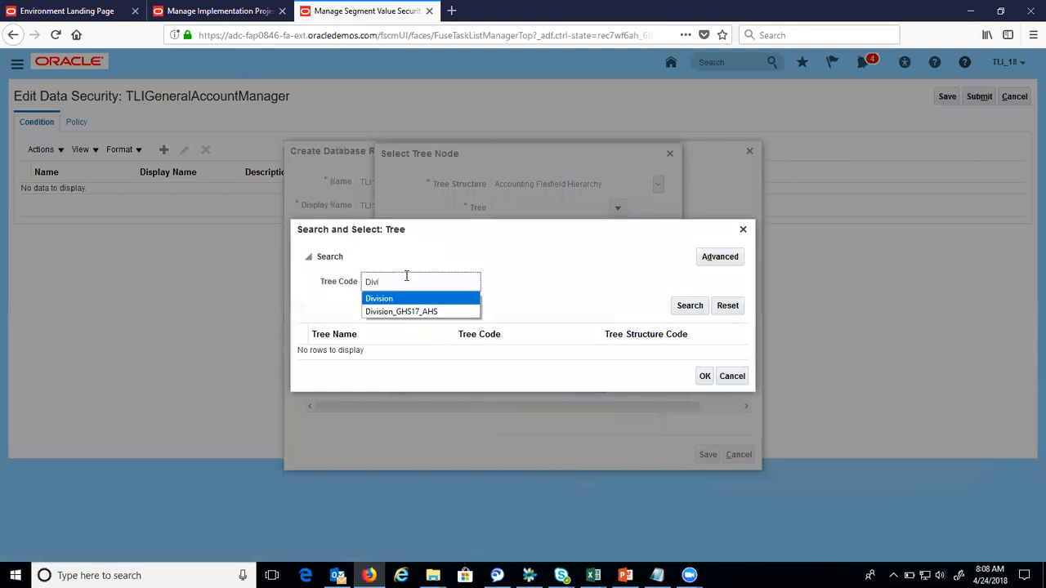
{"action": "key", "text": "Return"}
{"action": "left_click", "coordinate": [687, 308]}
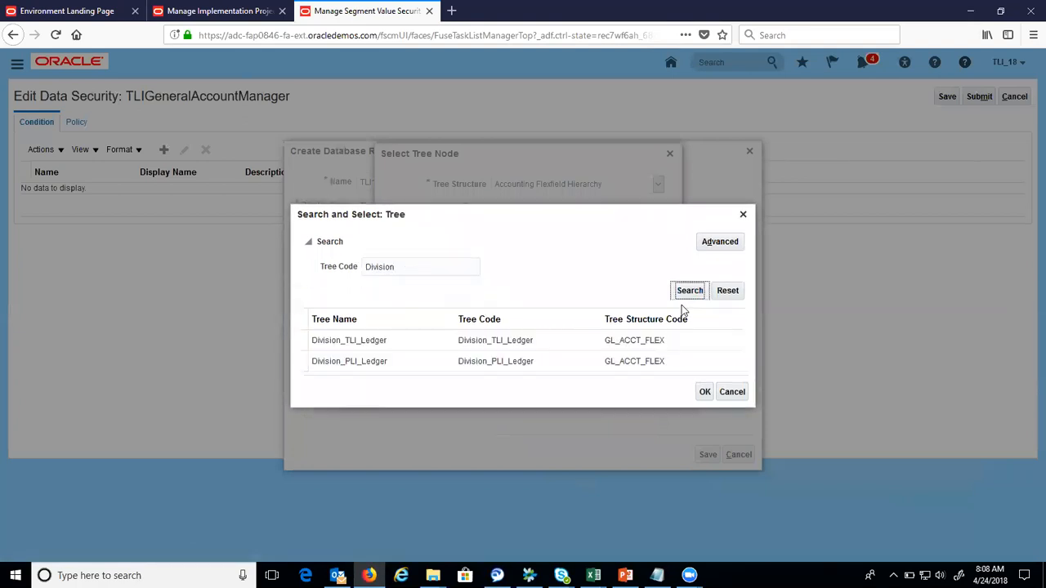
{"action": "left_click", "coordinate": [394, 345]}
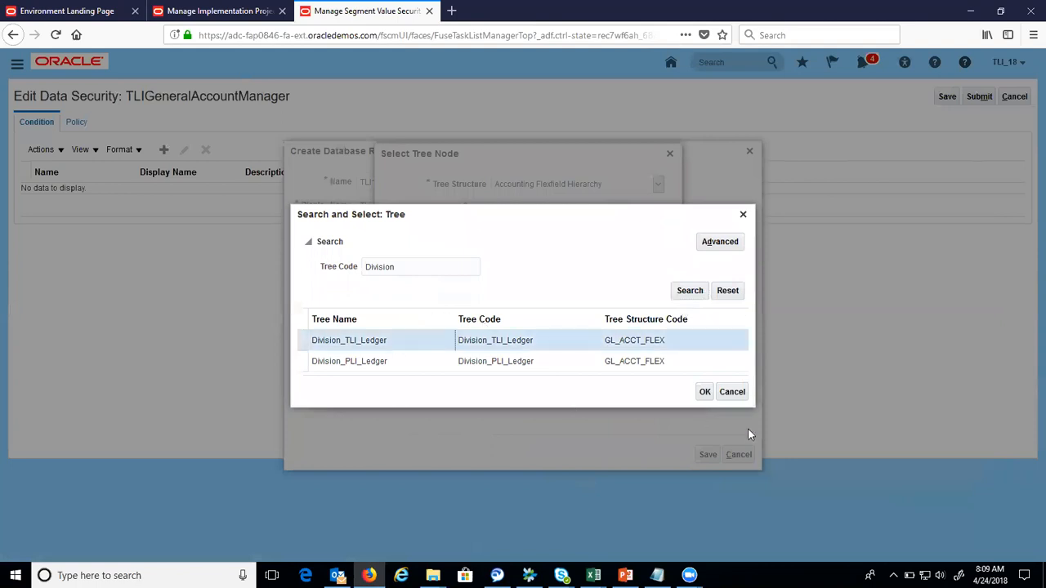
{"action": "left_click", "coordinate": [705, 394]}
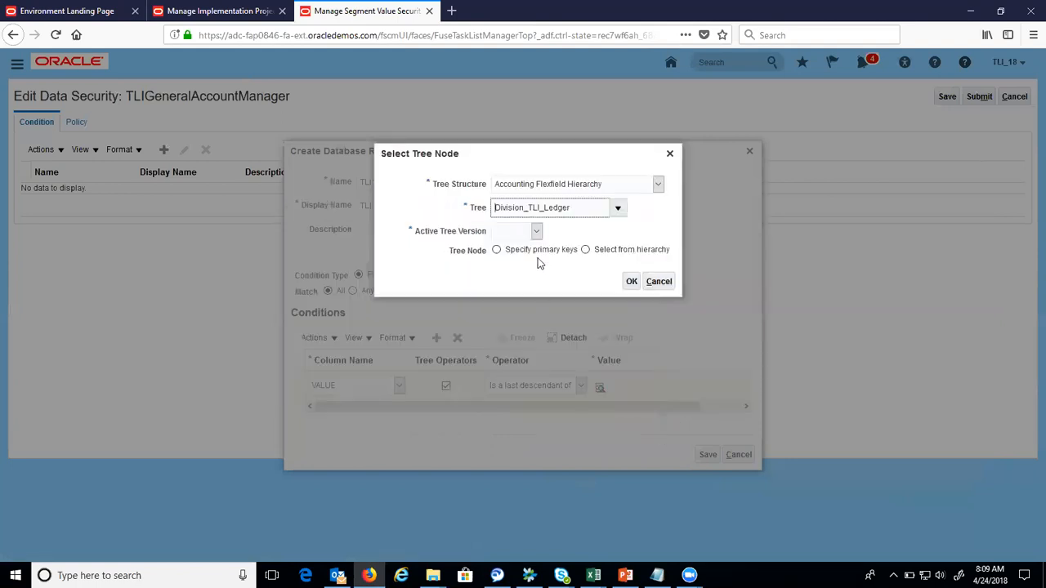
Step: Set the active tree version to Version1 and select the ALL node from the hierarchy as the condition value
{"action": "left_click", "coordinate": [537, 232]}
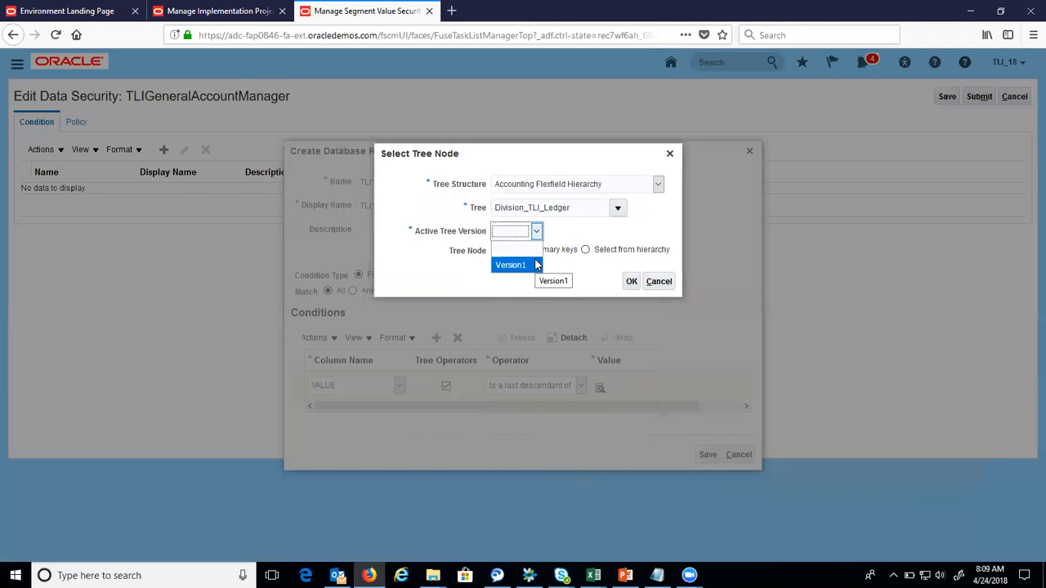
{"action": "left_click", "coordinate": [536, 267]}
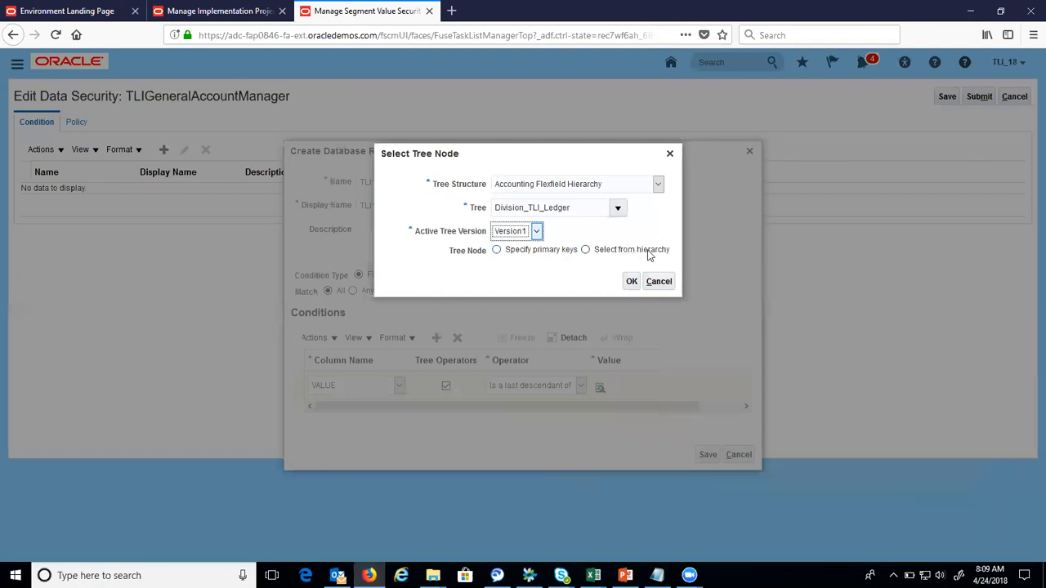
{"action": "left_click", "coordinate": [586, 251]}
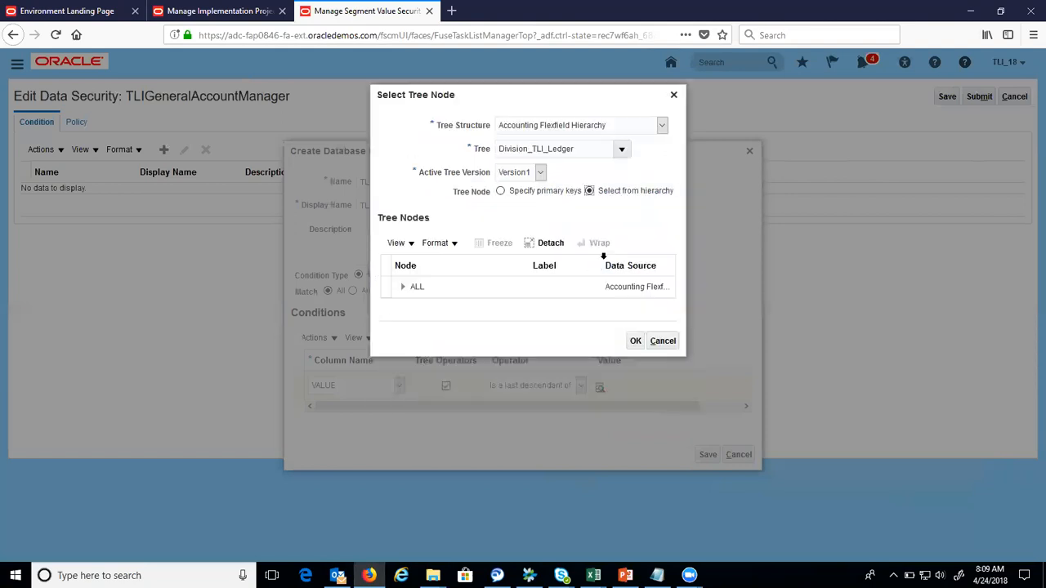
{"action": "left_click", "coordinate": [492, 288]}
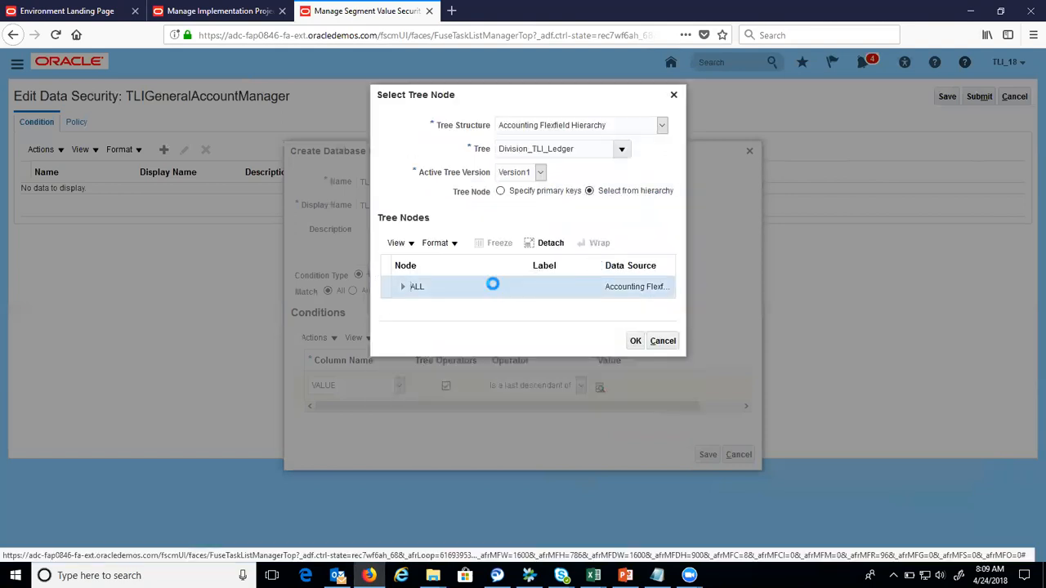
{"action": "left_click", "coordinate": [402, 289]}
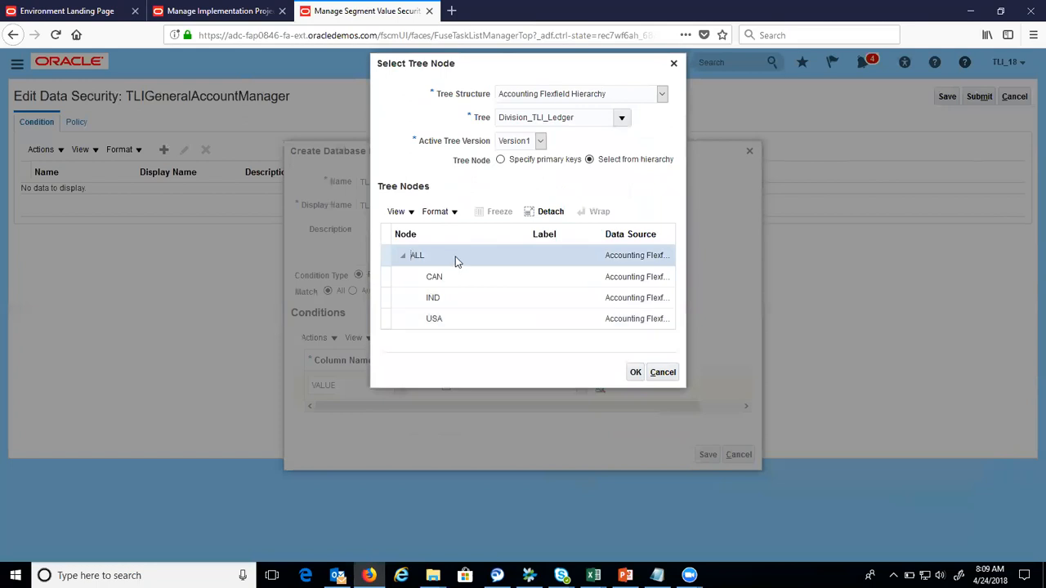
{"action": "left_click", "coordinate": [403, 256]}
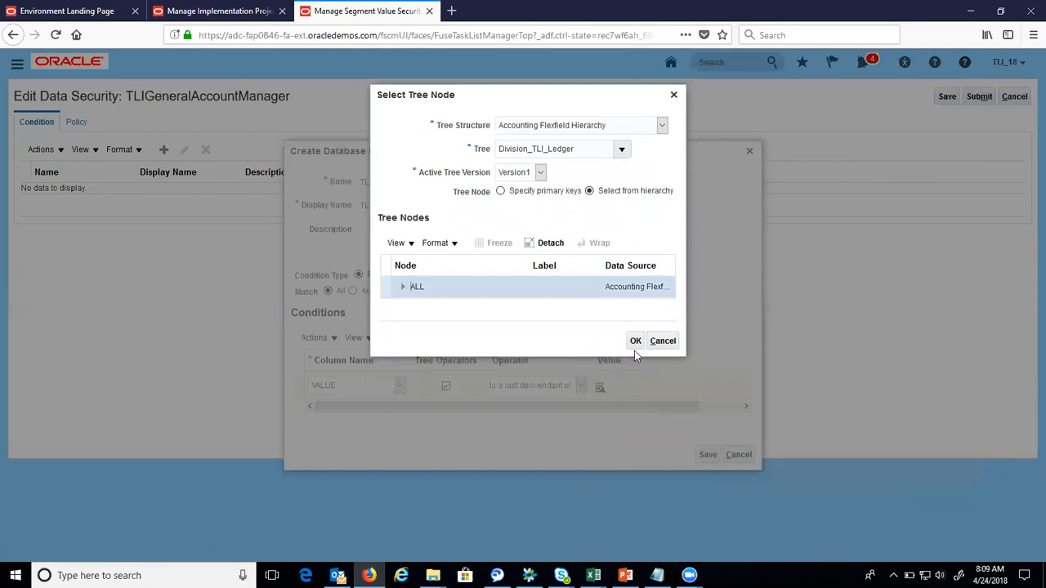
{"action": "left_click", "coordinate": [539, 288]}
{"action": "left_click", "coordinate": [636, 342]}
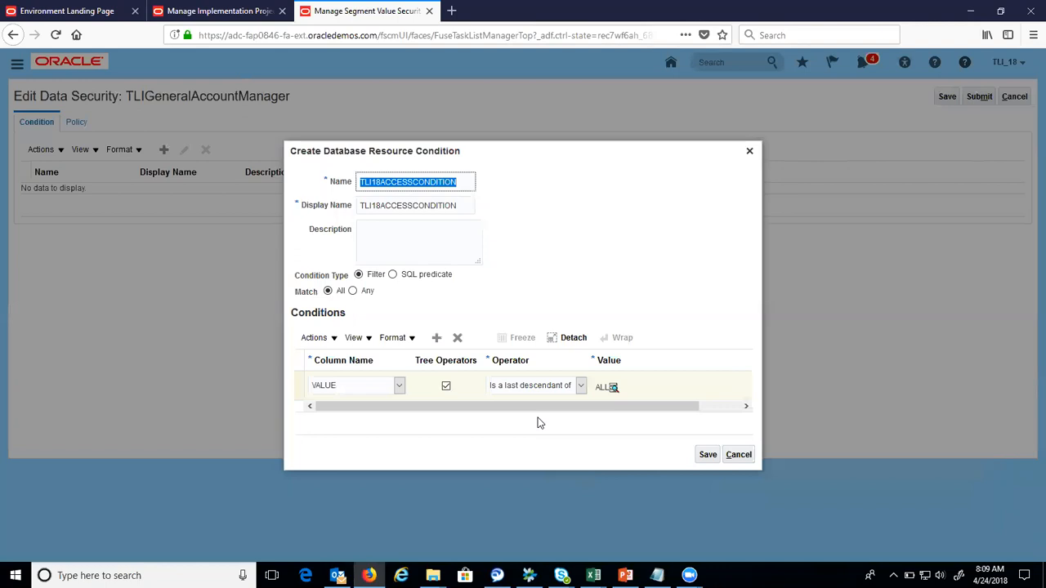
Step: Disable tree operators for the condition row, set VALUE Equal to IND, and save the TLI18ACCESSCONDITION condition
{"action": "left_click", "coordinate": [446, 386]}
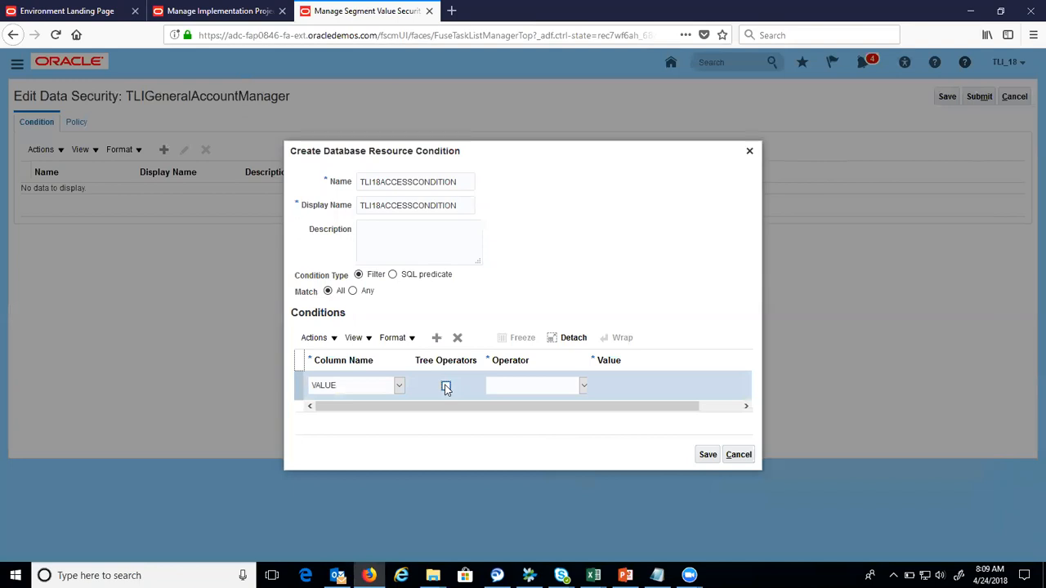
{"action": "left_click", "coordinate": [586, 387]}
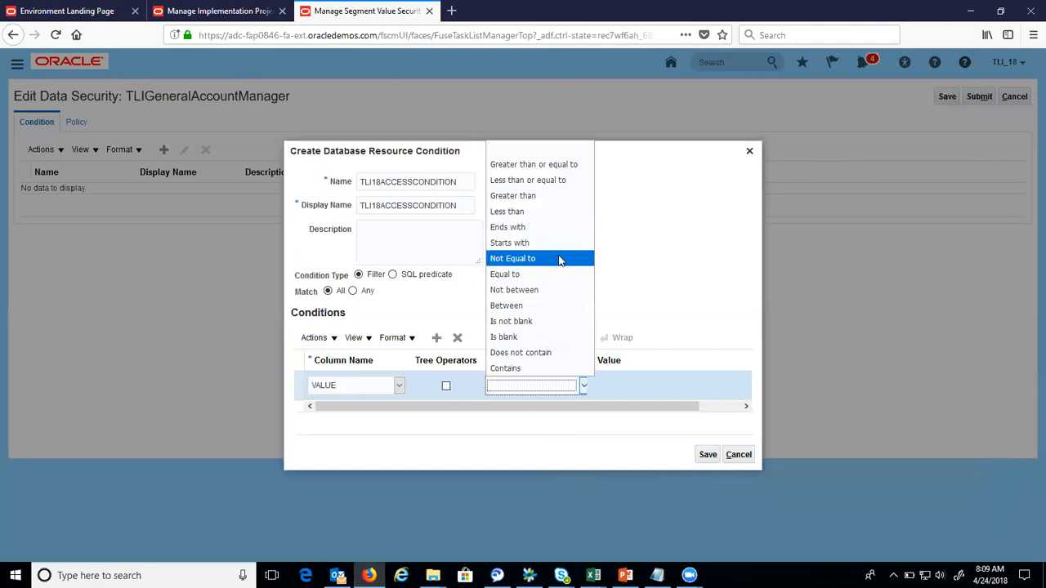
{"action": "left_click", "coordinate": [560, 274]}
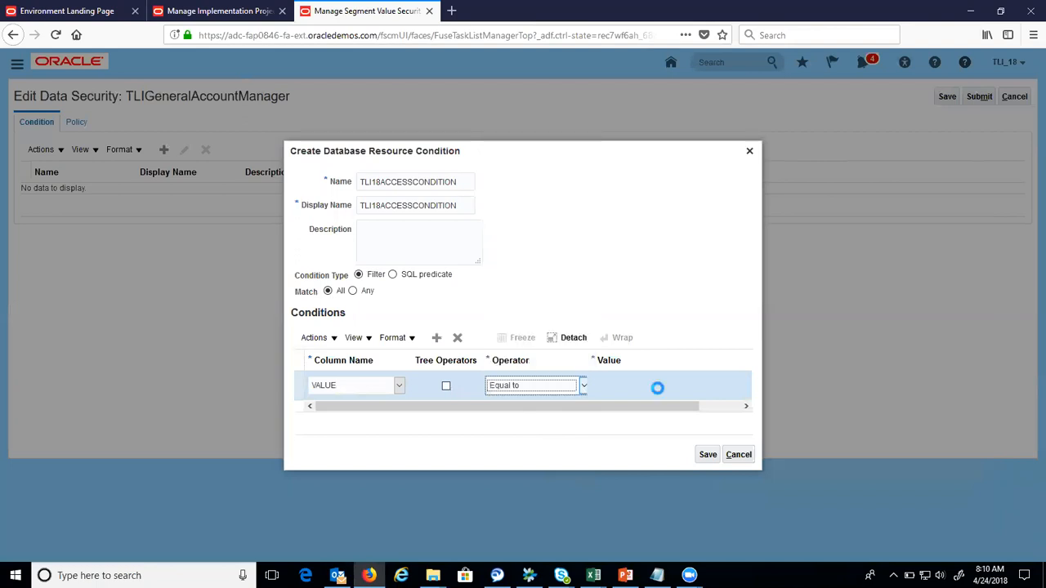
{"action": "left_click", "coordinate": [645, 381]}
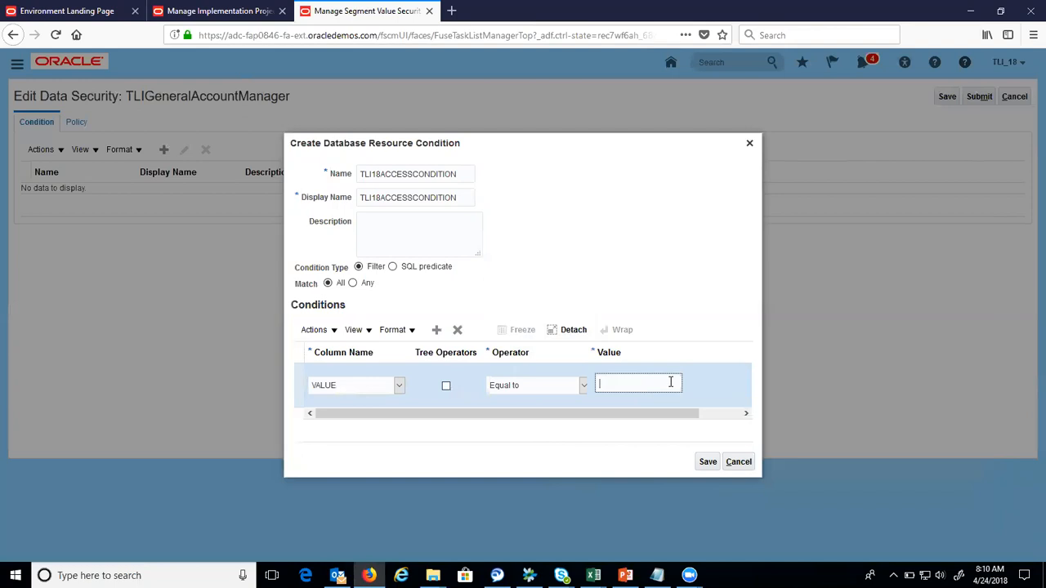
{"action": "type", "text": "IND"}
{"action": "left_click", "coordinate": [707, 462]}
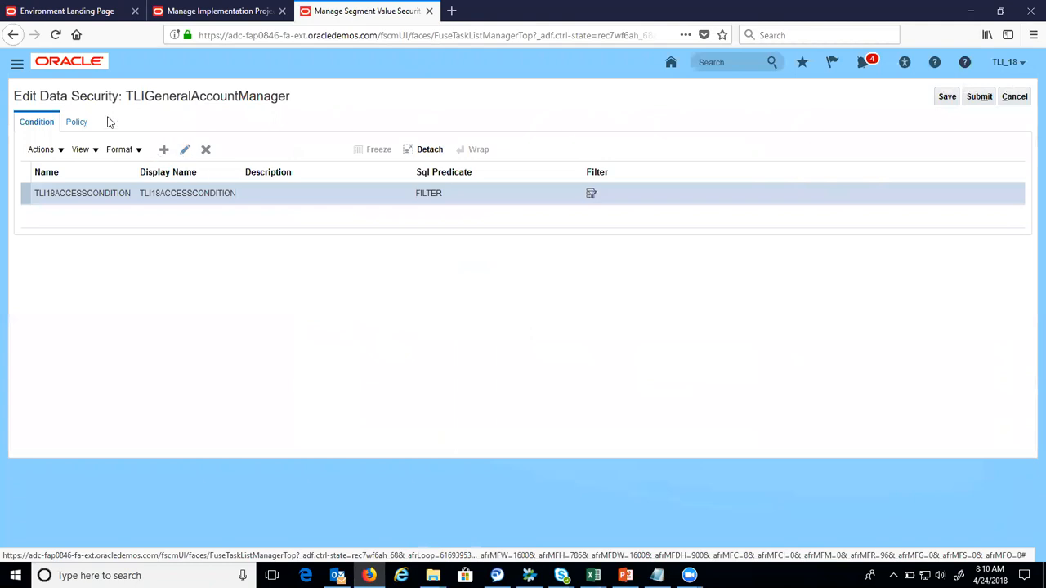
Step: Open the policy list of the value set's data security
{"action": "left_click", "coordinate": [76, 124]}
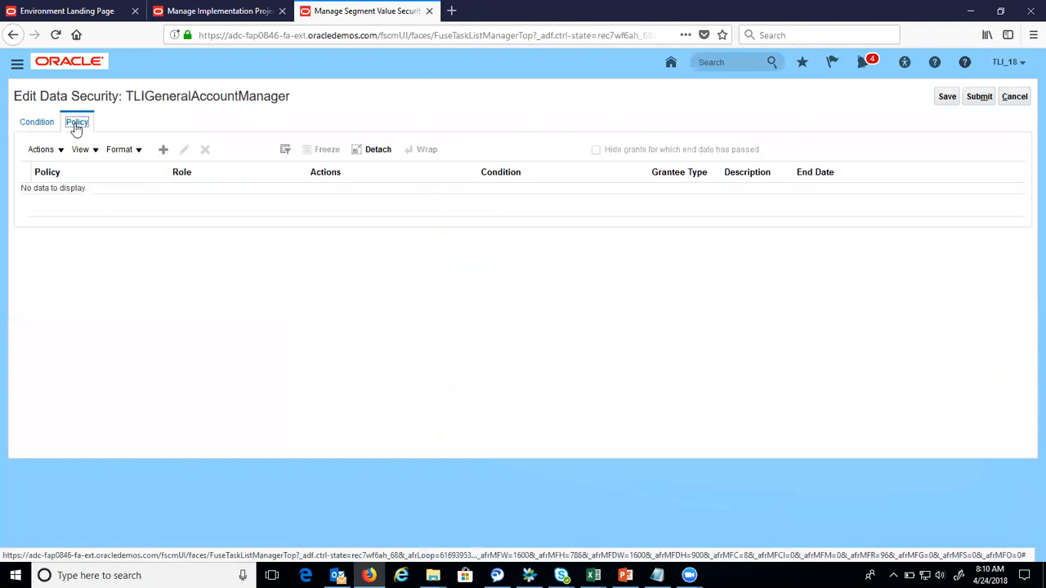